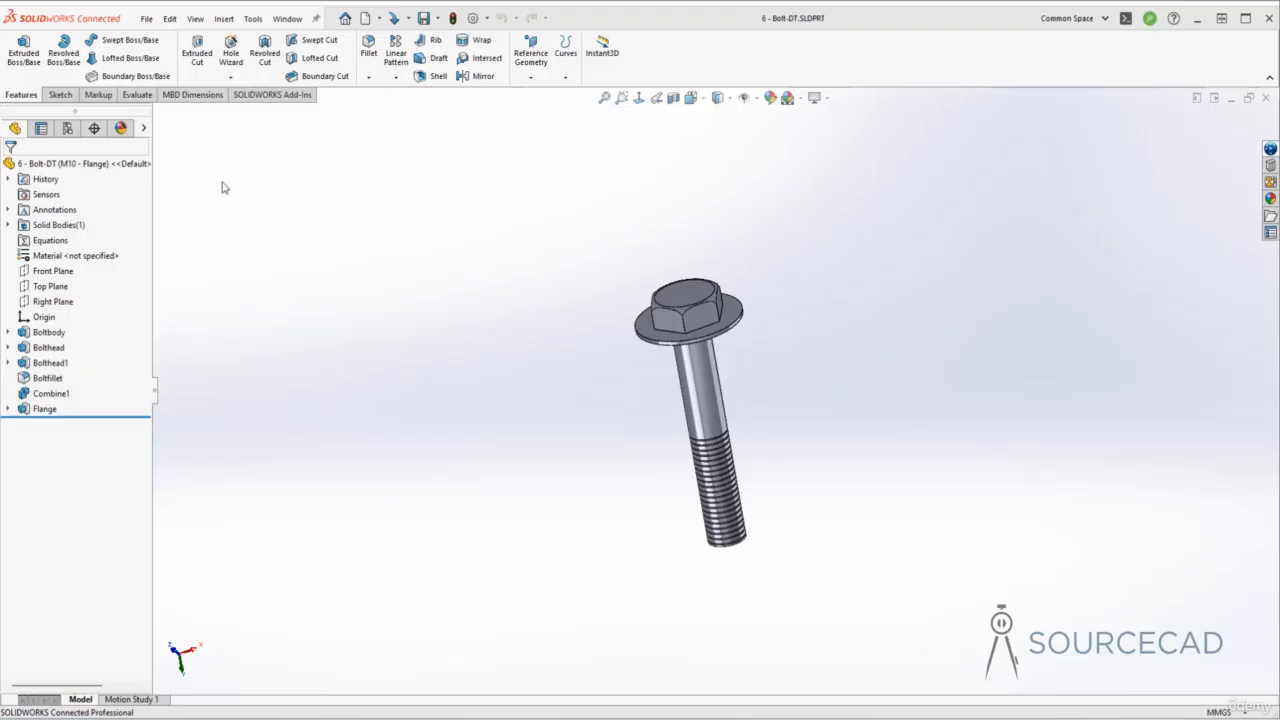
- Insert an Excel design table into the bolt part using the Auto-create source
{"action": "left_click", "coordinate": [68, 129]}
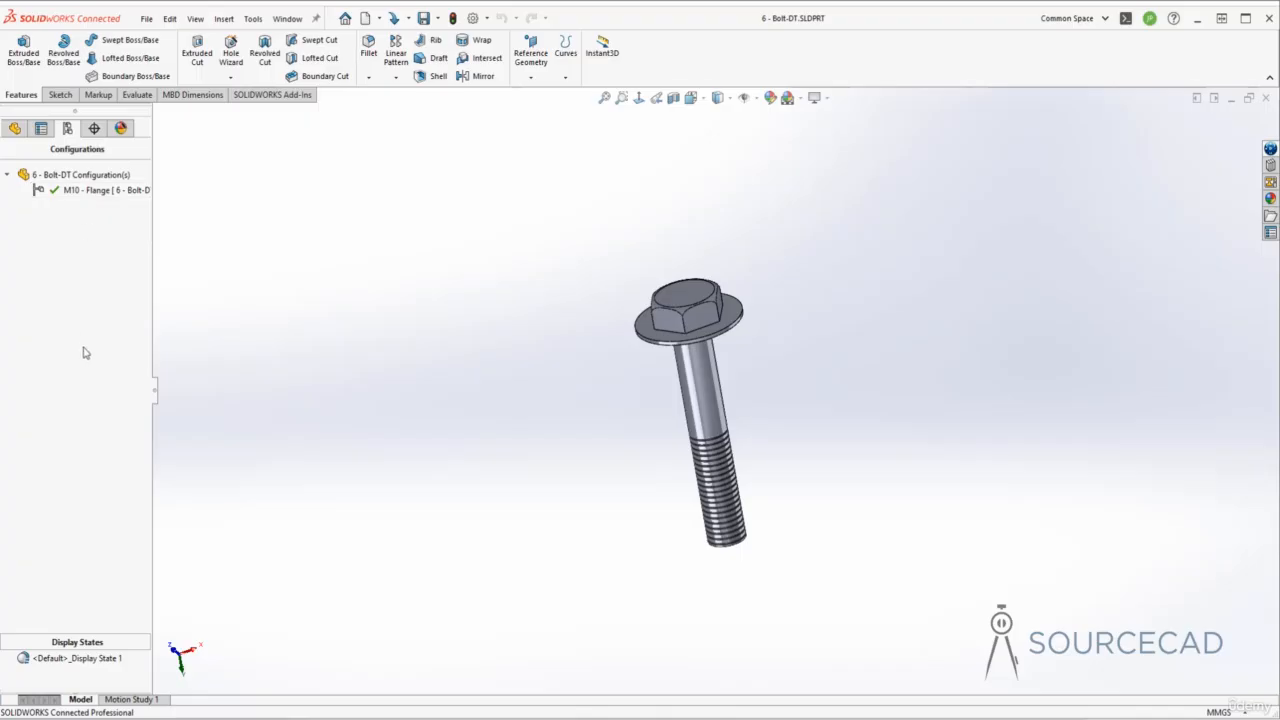
{"action": "left_click", "coordinate": [226, 19]}
{"action": "mouse_move", "coordinate": [290, 546]}
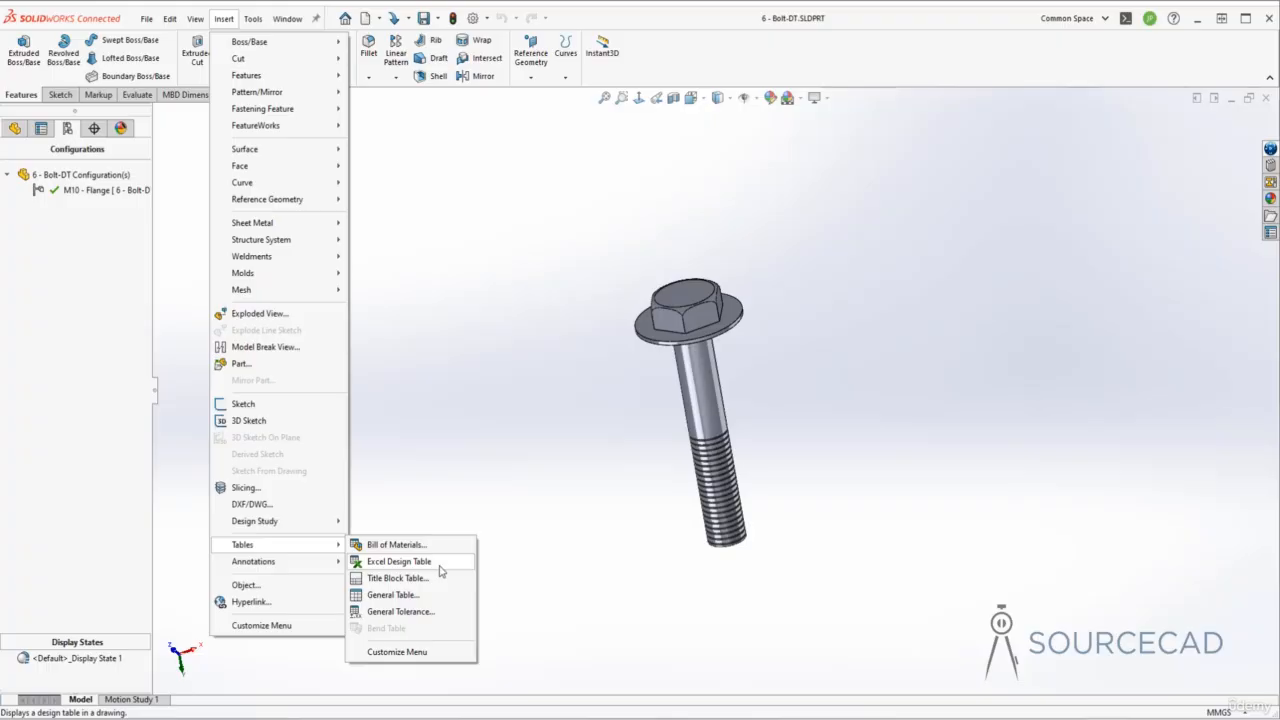
{"action": "left_click", "coordinate": [399, 562]}
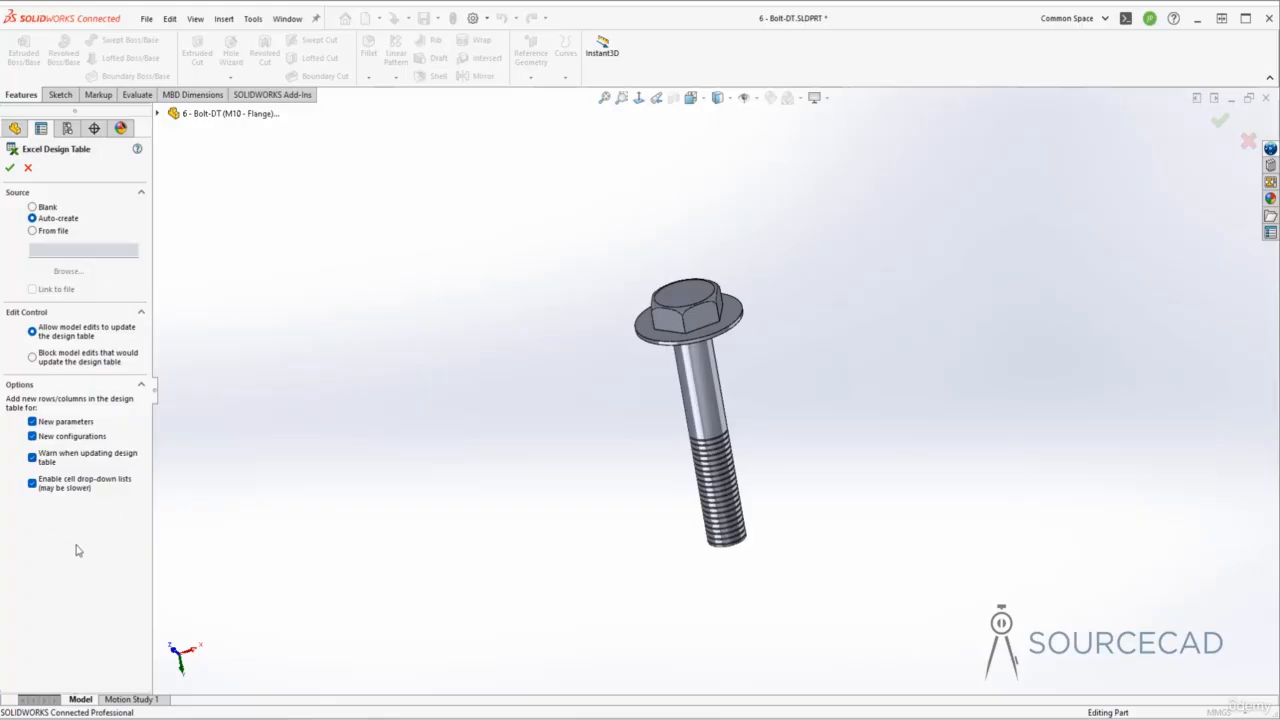
{"action": "left_click", "coordinate": [10, 167]}
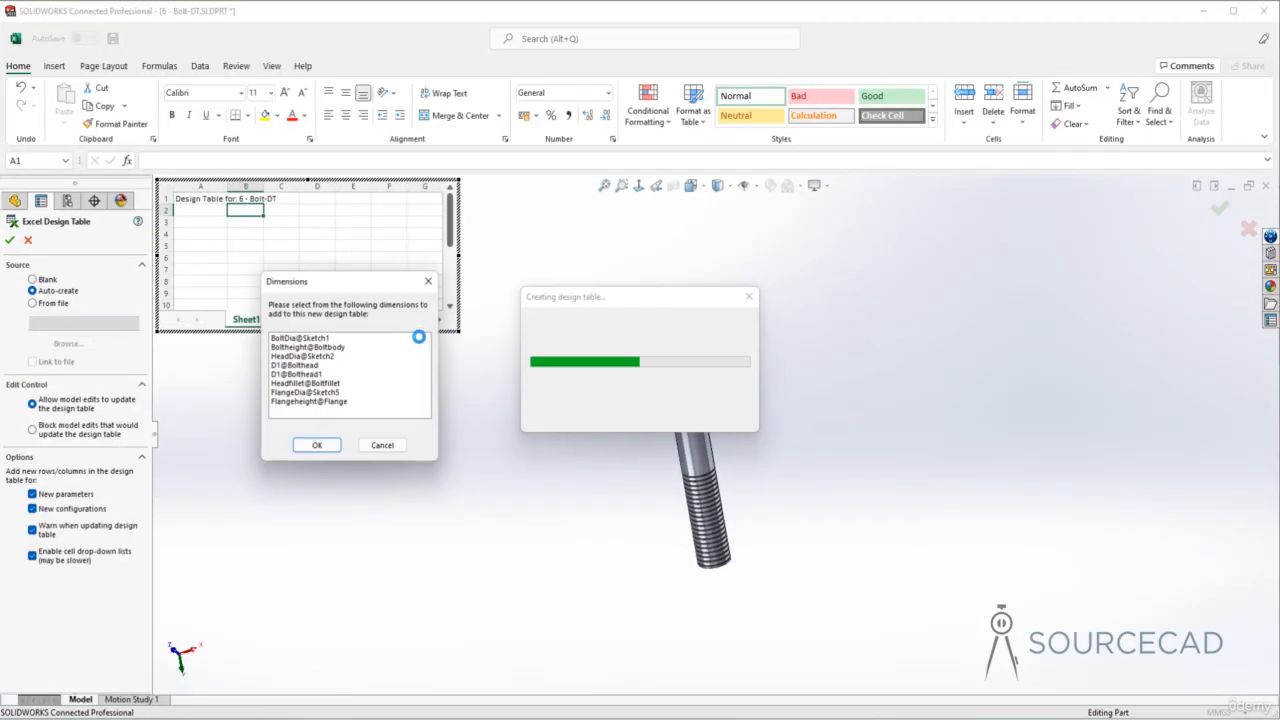
{"action": "left_click_drag", "start_coordinate": [366, 283], "coordinate": [382, 346]}
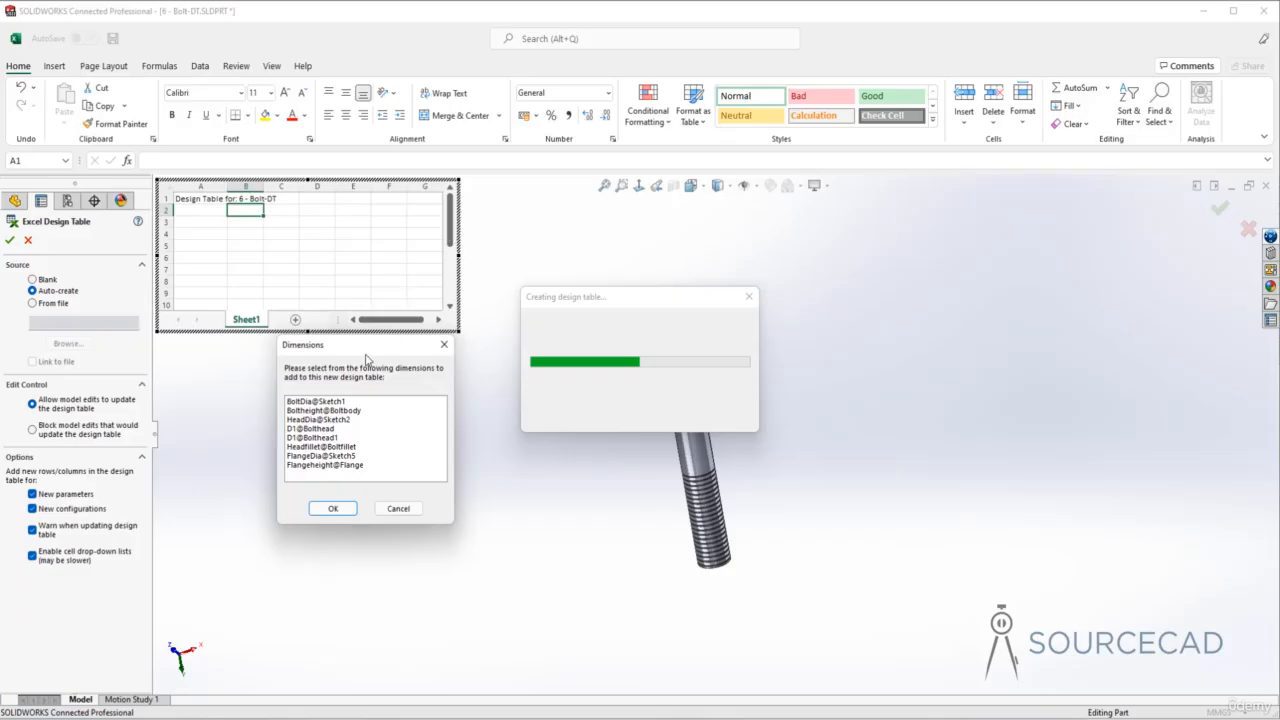
{"action": "left_click_drag", "start_coordinate": [362, 350], "coordinate": [392, 228]}
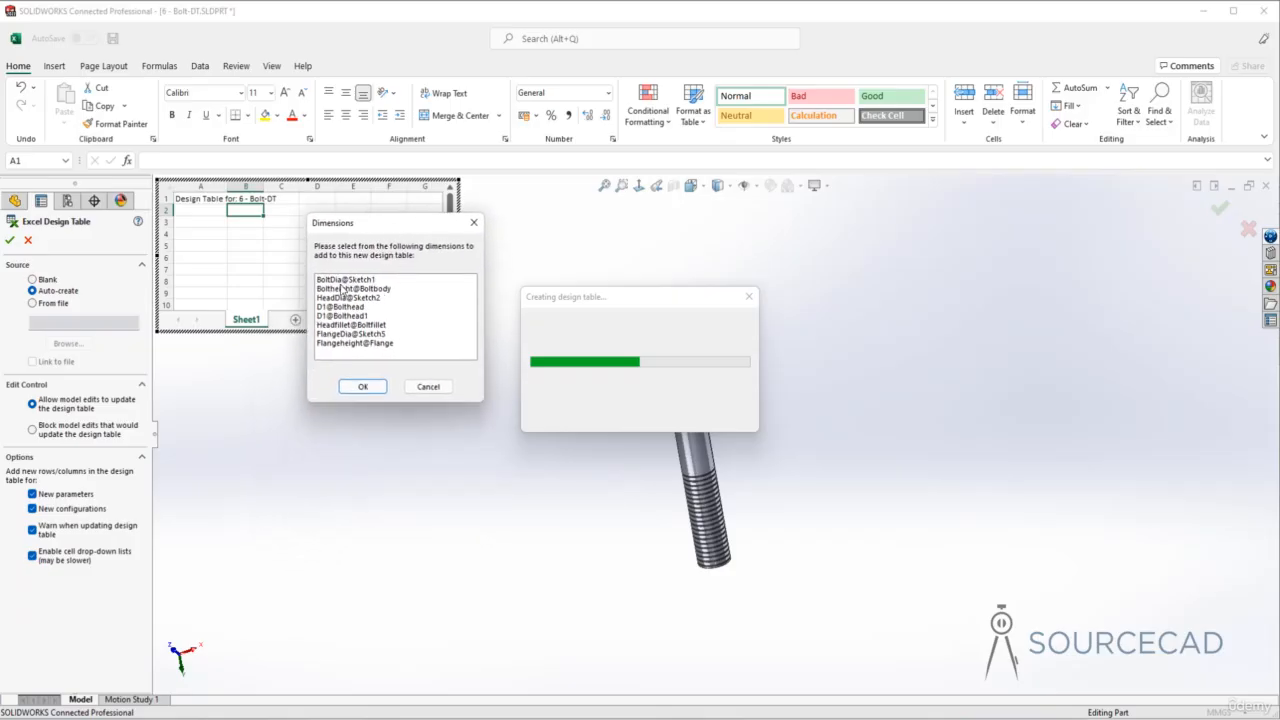
{"action": "left_click", "coordinate": [342, 281]}
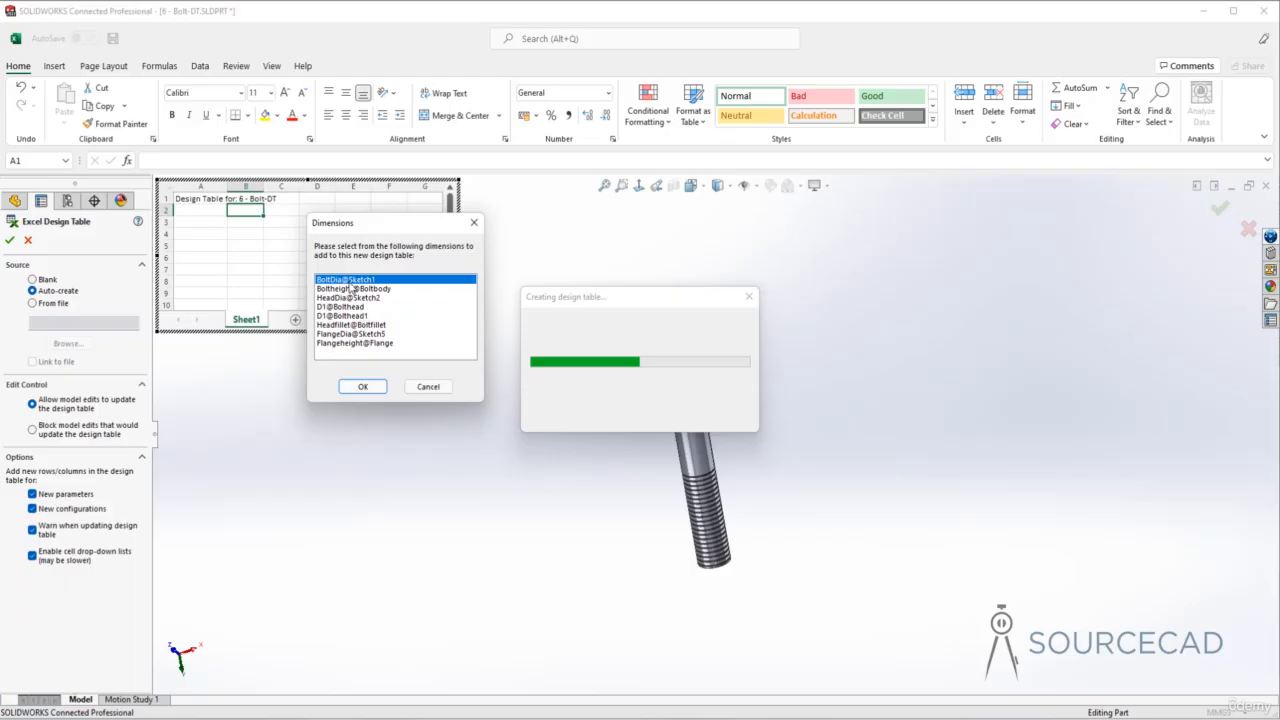
{"action": "left_click", "coordinate": [343, 289], "text": "ctrl"}
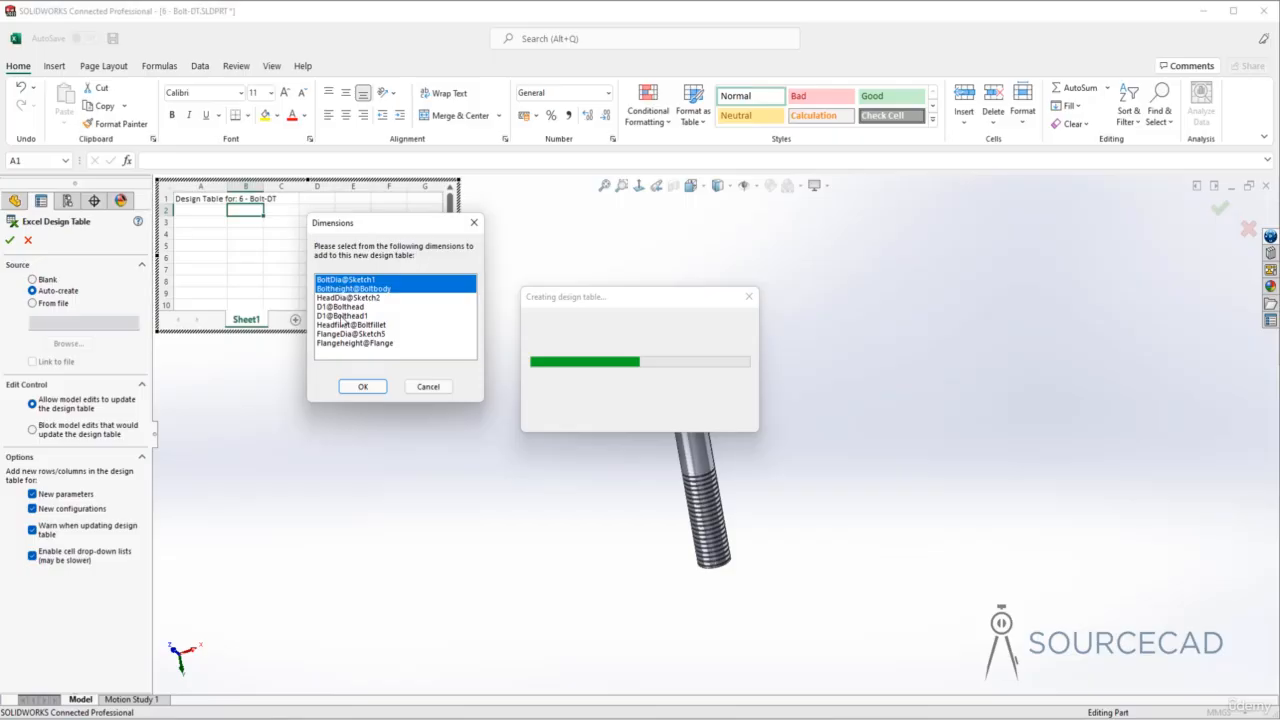
{"action": "left_click", "coordinate": [343, 316], "text": "ctrl"}
{"action": "left_click", "coordinate": [343, 325], "text": "ctrl"}
{"action": "left_click", "coordinate": [343, 334], "text": "ctrl"}
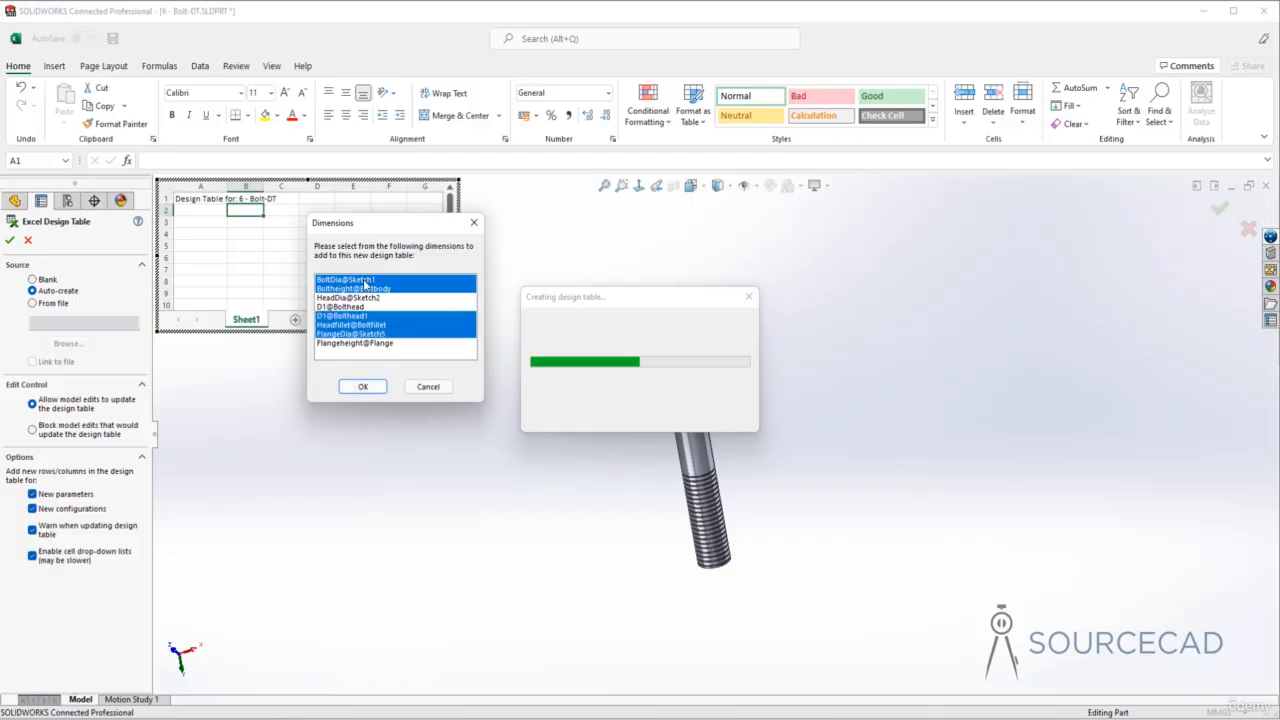
- Add all the listed dimensions, from BoltDia@Sketch1 through Flangeheight@Flange, to the new design table
{"action": "left_click", "coordinate": [364, 284]}
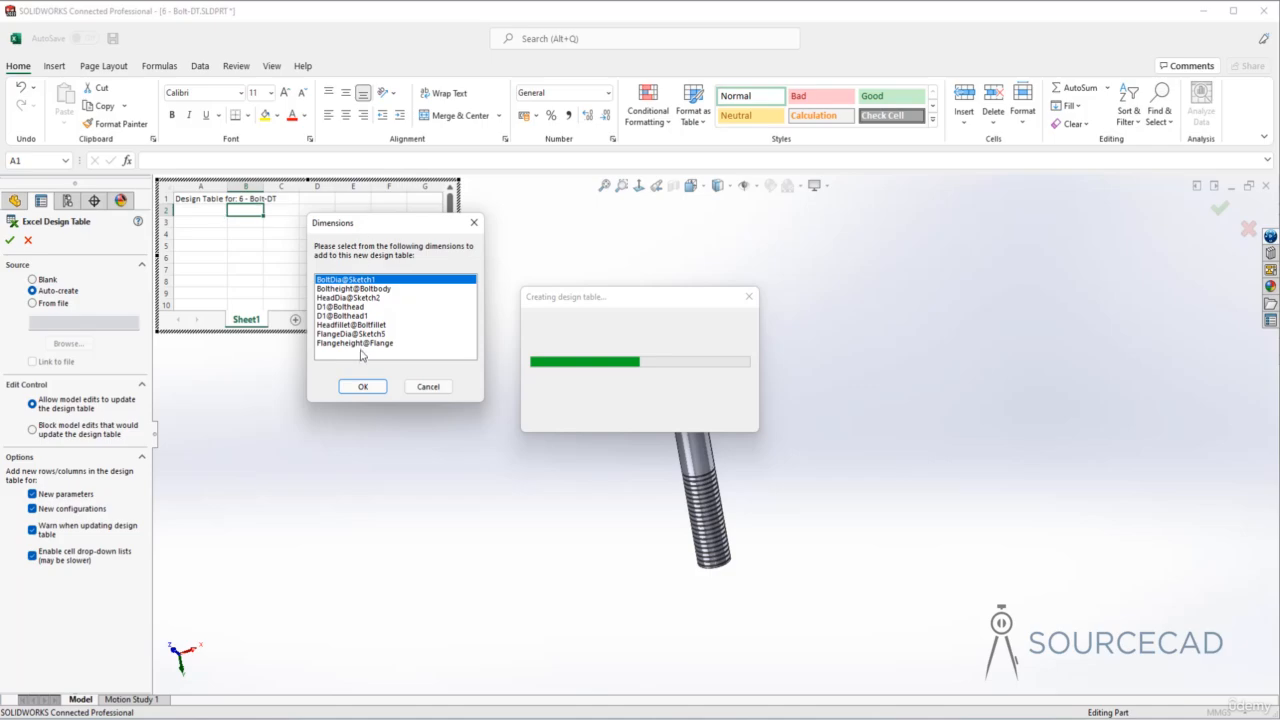
{"action": "left_click", "coordinate": [351, 343], "text": "shift"}
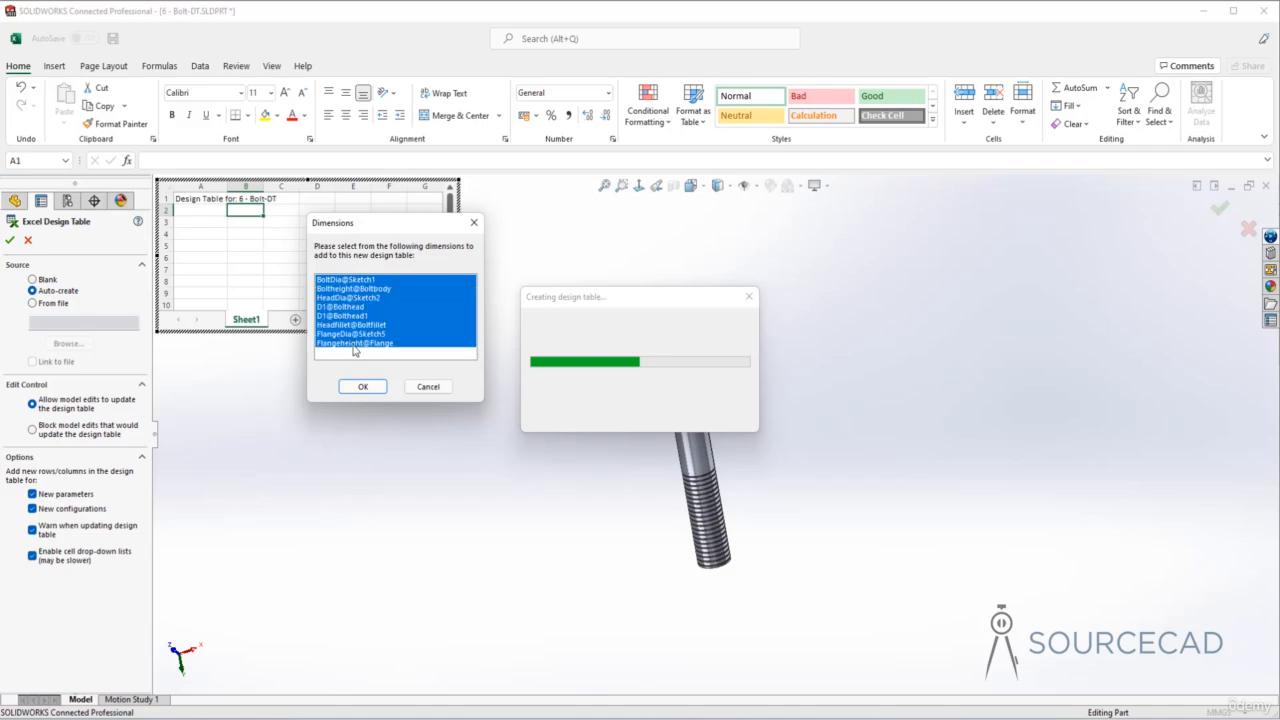
{"action": "left_click", "coordinate": [364, 388]}
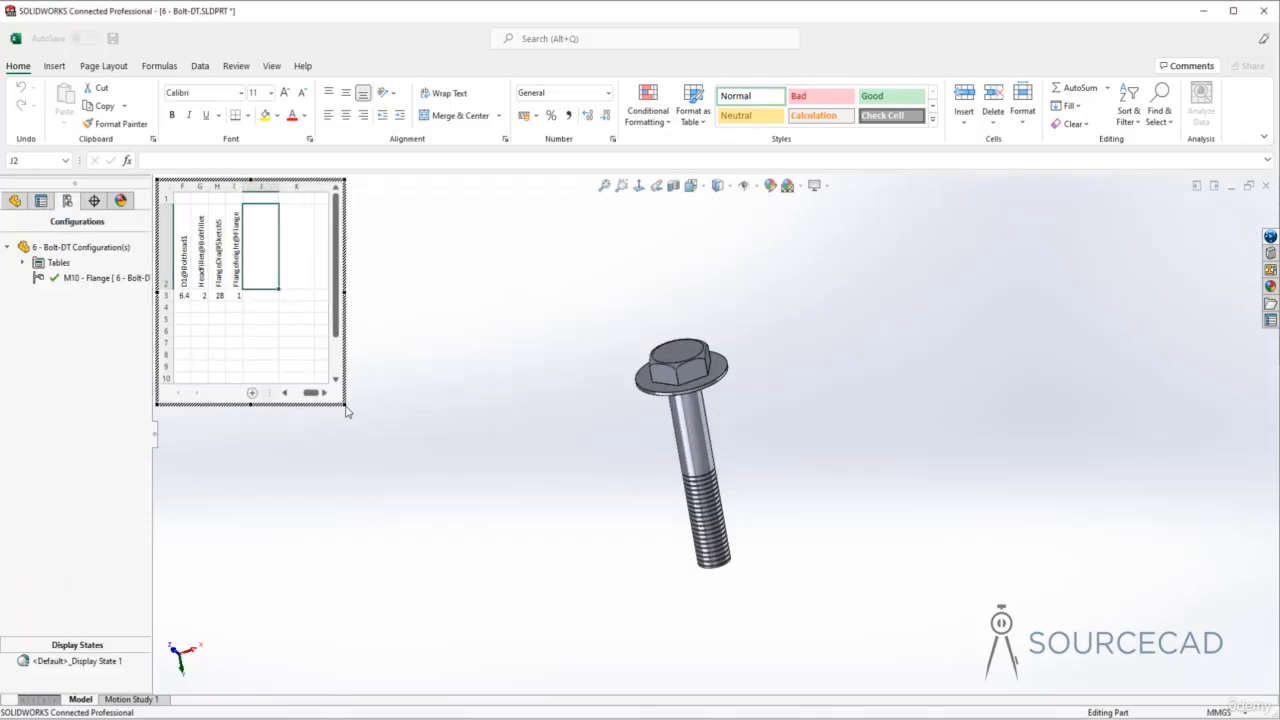
- Enlarge the embedded design table so that all of its dimension columns fit, keeping the bolt clear of it
{"action": "left_click_drag", "start_coordinate": [345, 405], "coordinate": [610, 429]}
{"action": "left_click_drag", "start_coordinate": [498, 417], "coordinate": [455, 417]}
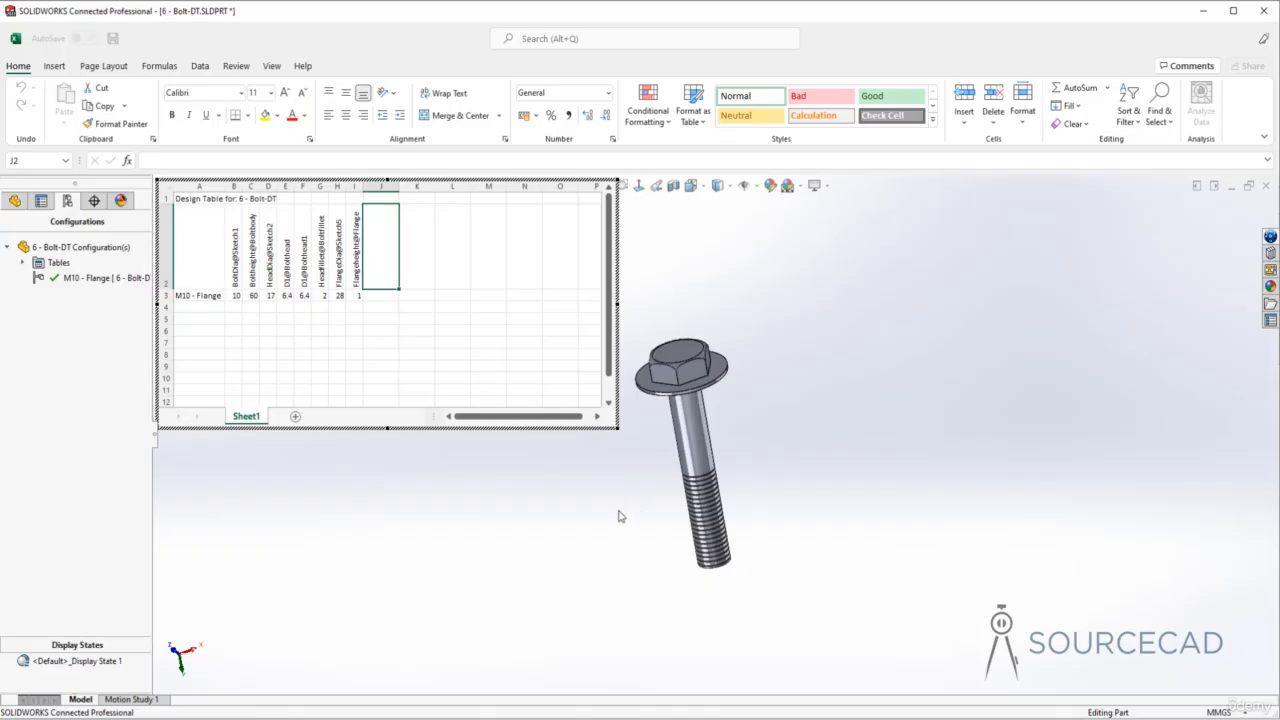
{"action": "middle_click_drag", "start_coordinate": [620, 514], "coordinate": [777, 489], "text": "ctrl"}
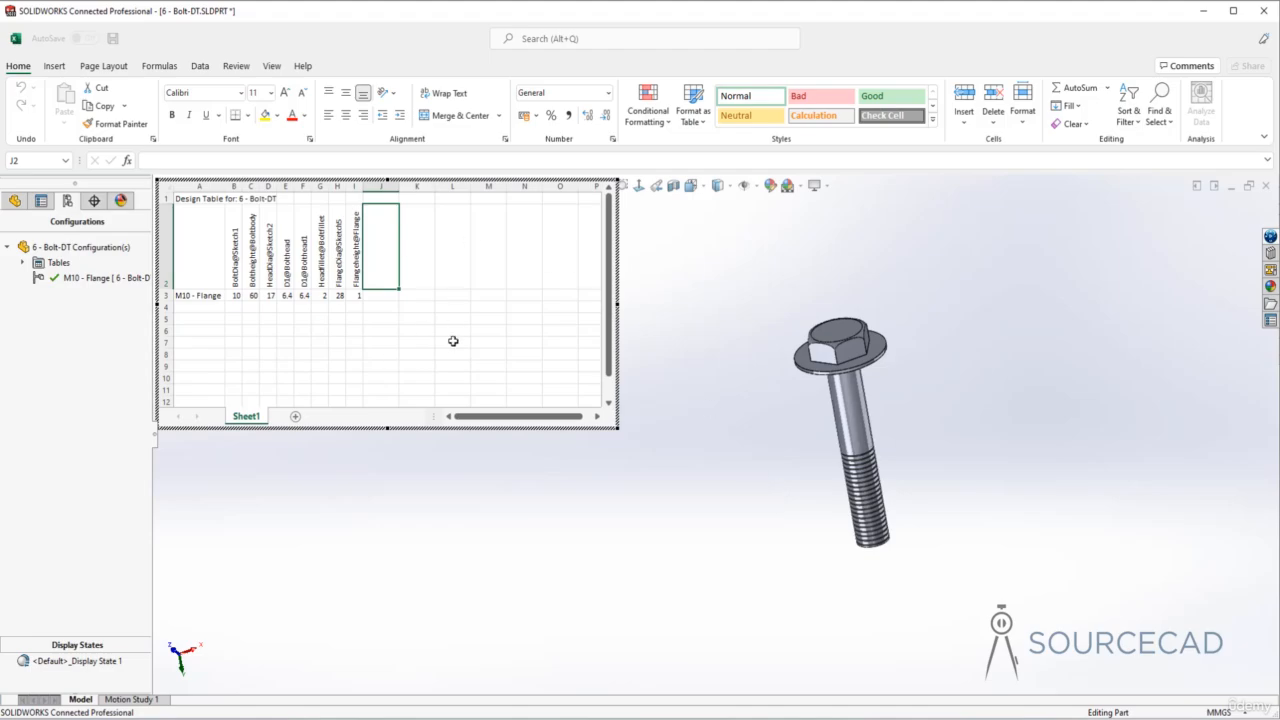
- Add three configuration rows named M12, M14 and M16 below M10 - Flange in the design table
{"action": "left_click", "coordinate": [200, 308]}
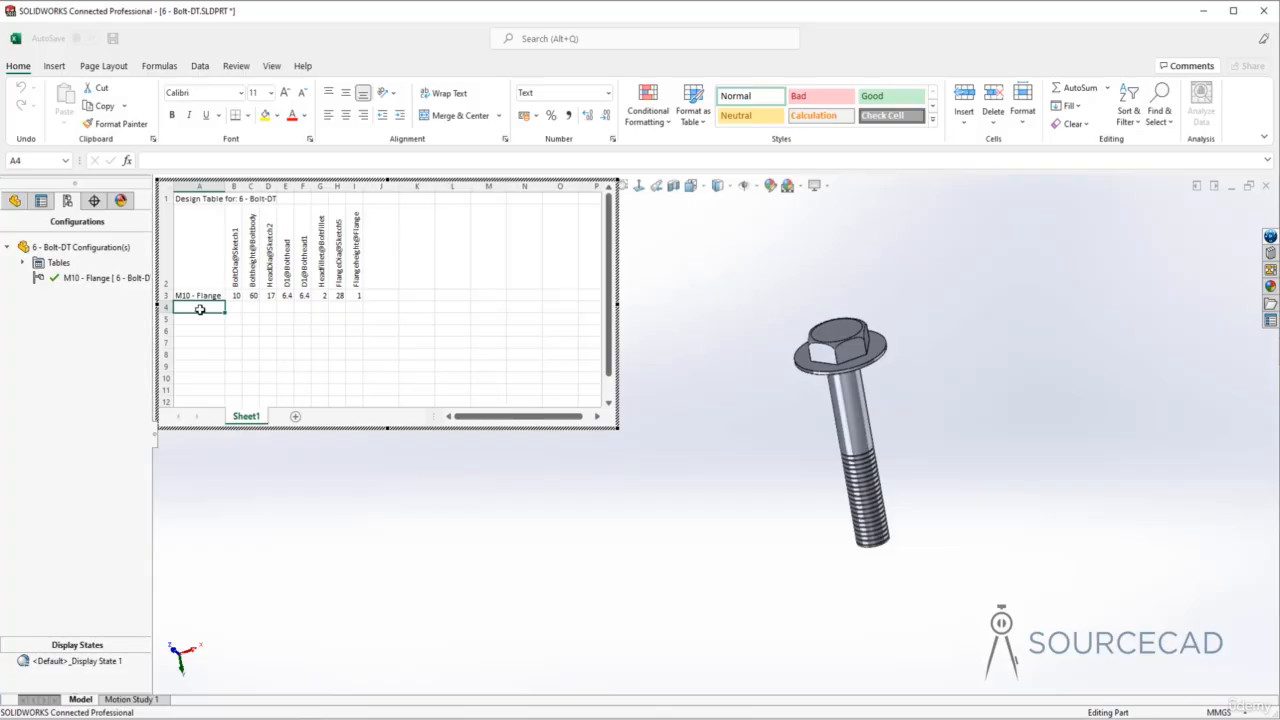
{"action": "type", "text": "M12"}
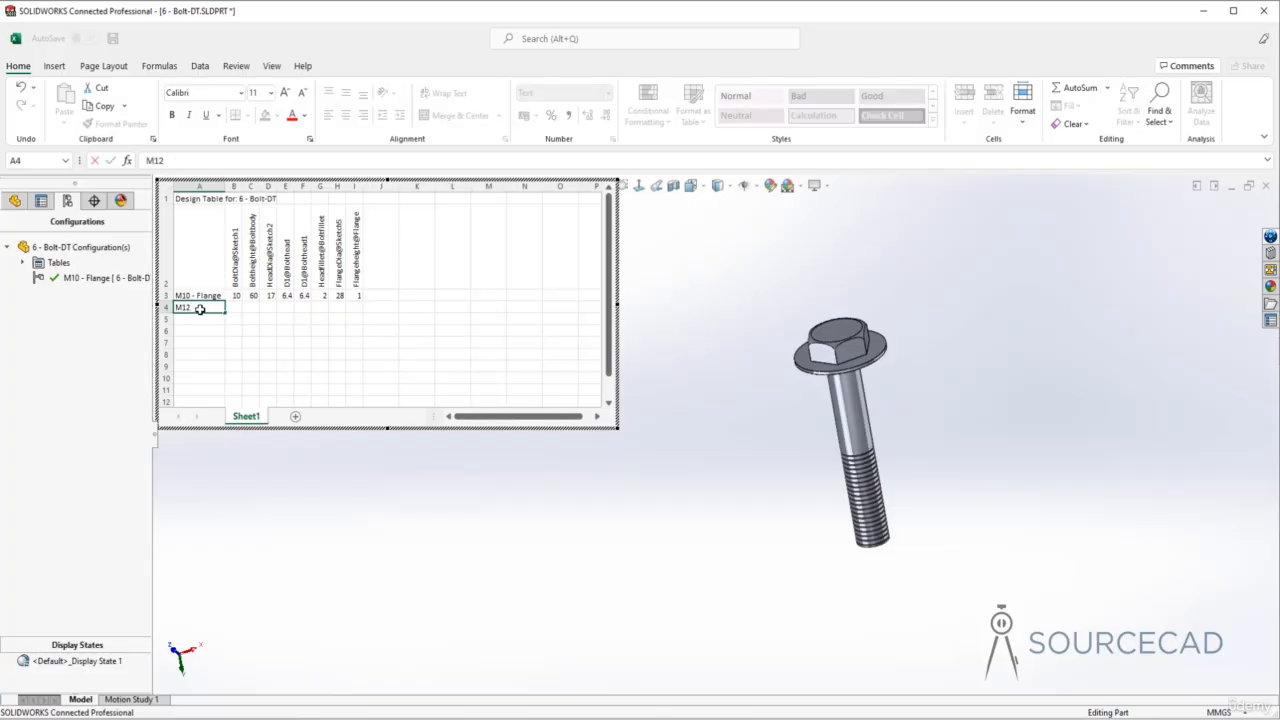
{"action": "left_click", "coordinate": [192, 322]}
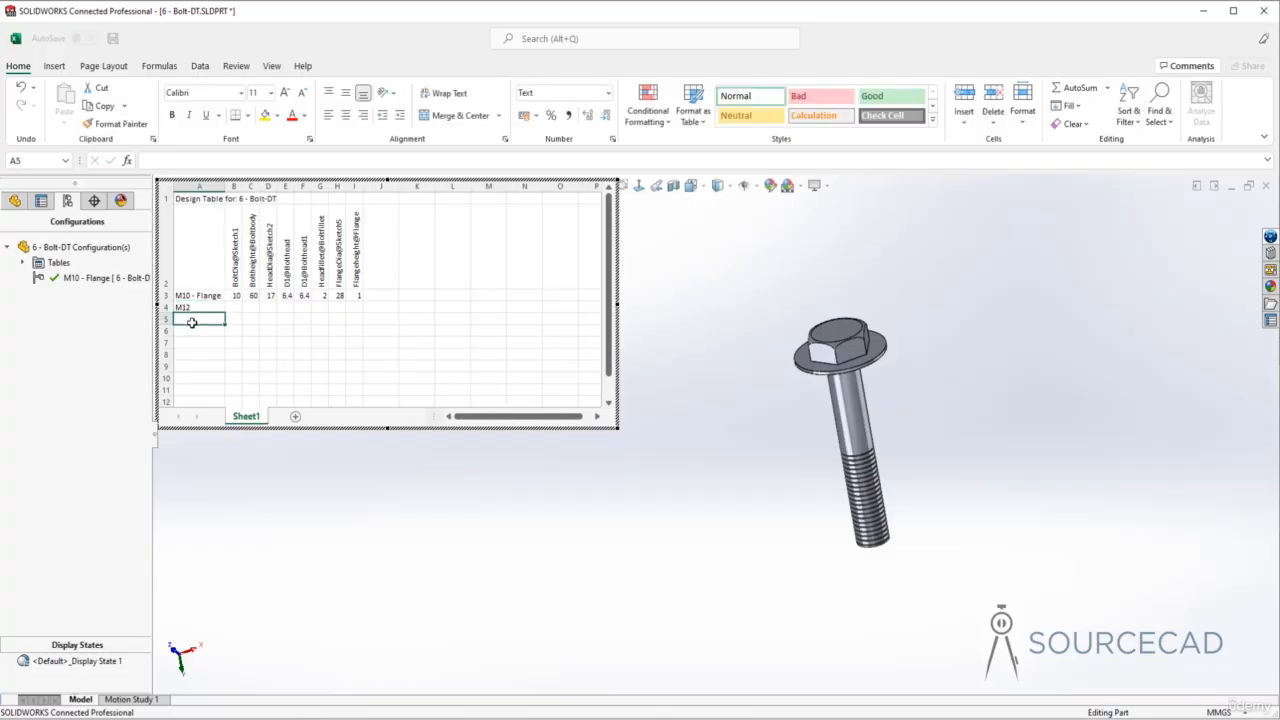
{"action": "type", "text": "M14"}
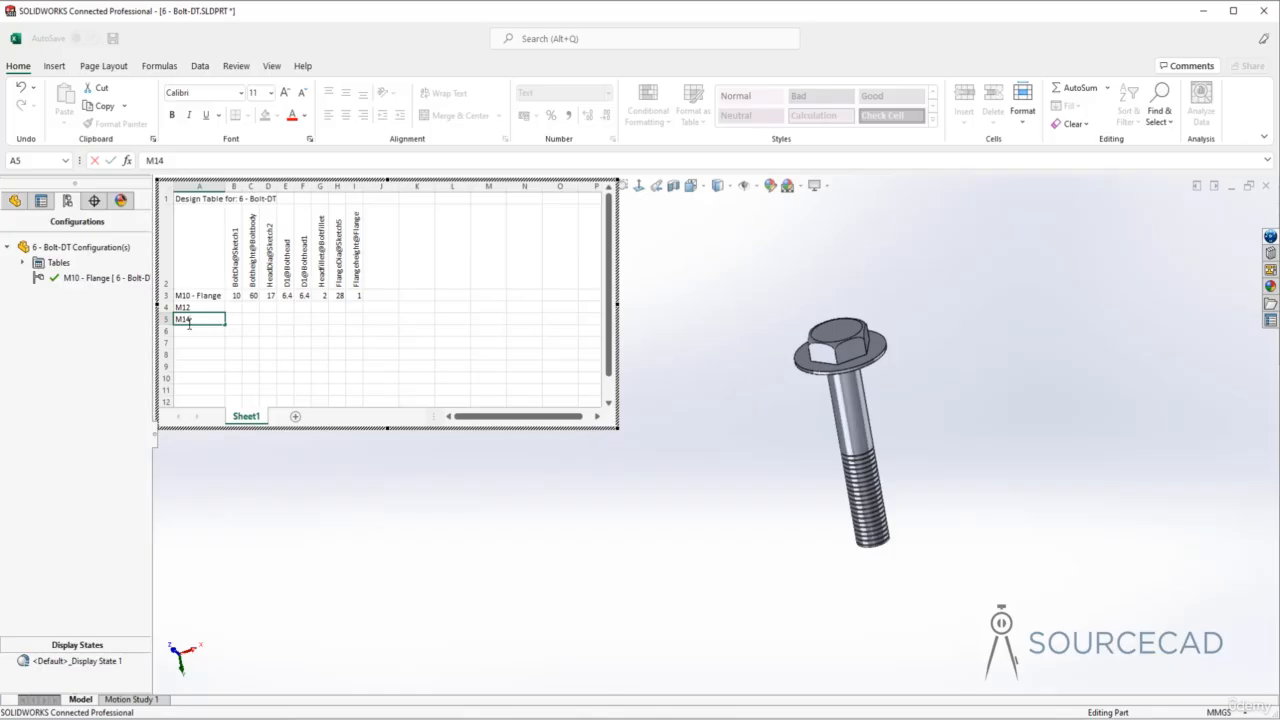
{"action": "left_click", "coordinate": [194, 330]}
{"action": "type", "text": "M16"}
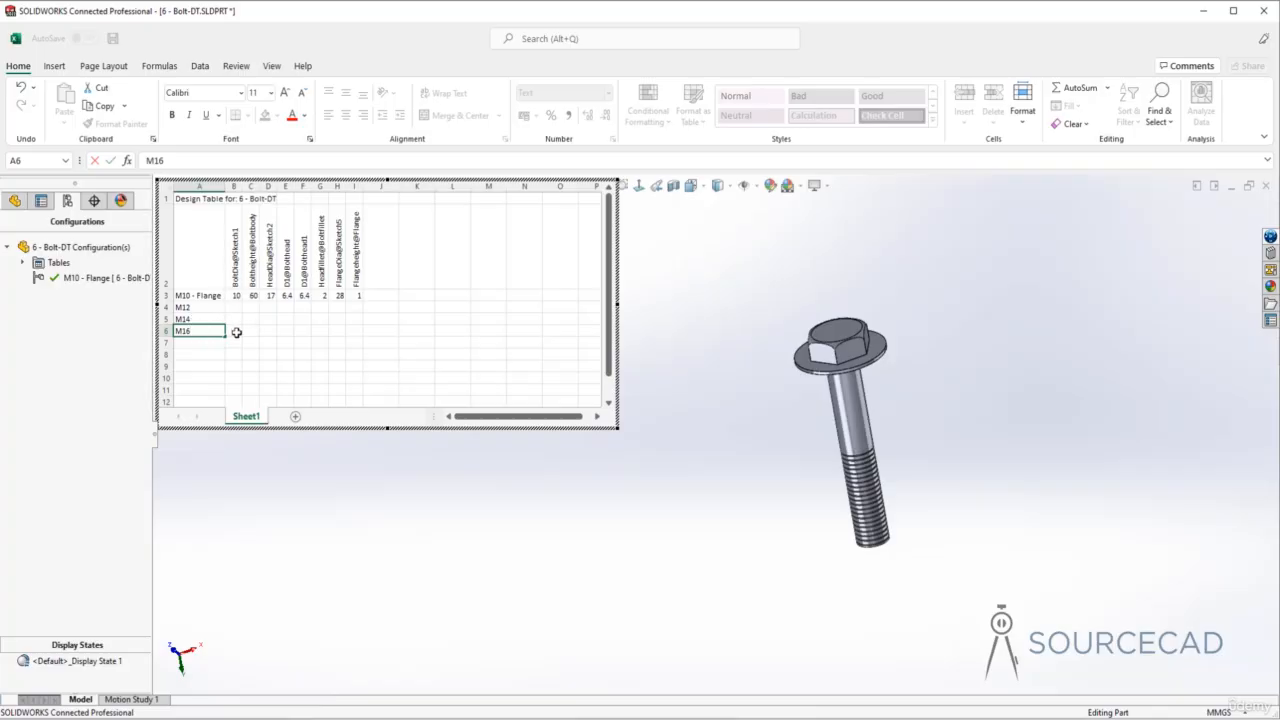
- Set BoltDia@Sketch1 to 12 for M12, 14 for M14 and 16 for M16
{"action": "left_click", "coordinate": [234, 310]}
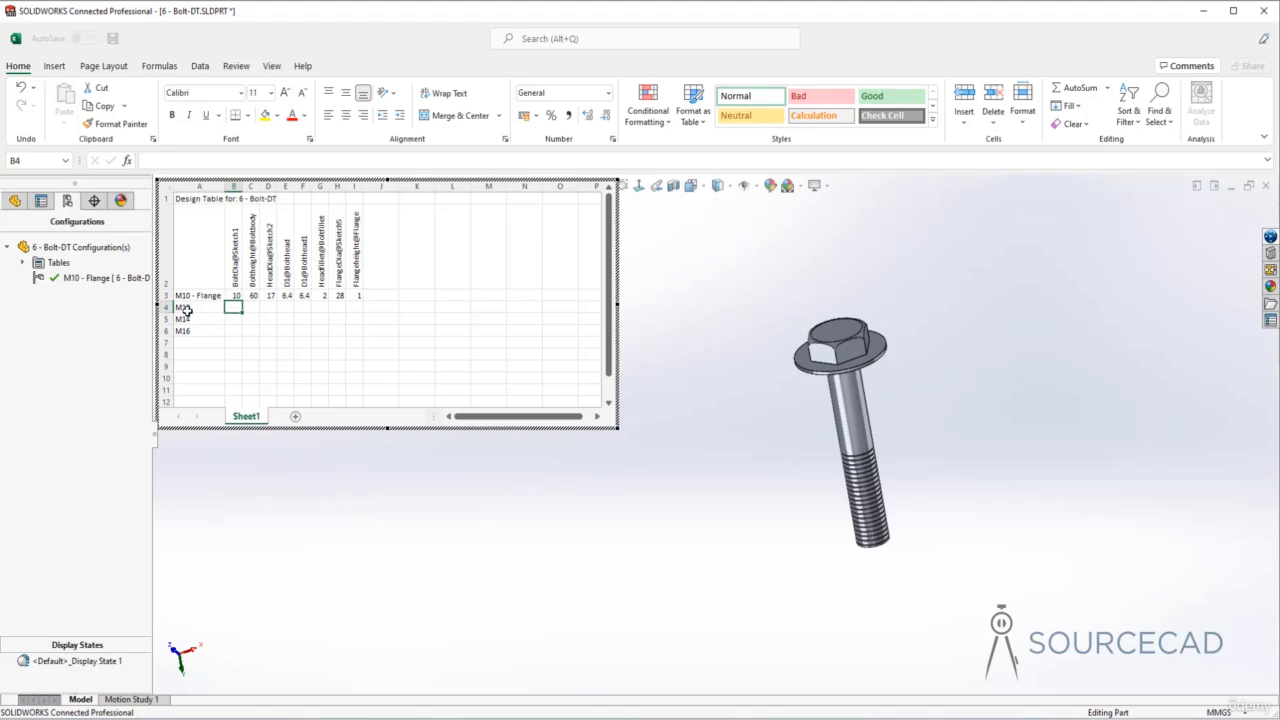
{"action": "type", "text": "12"}
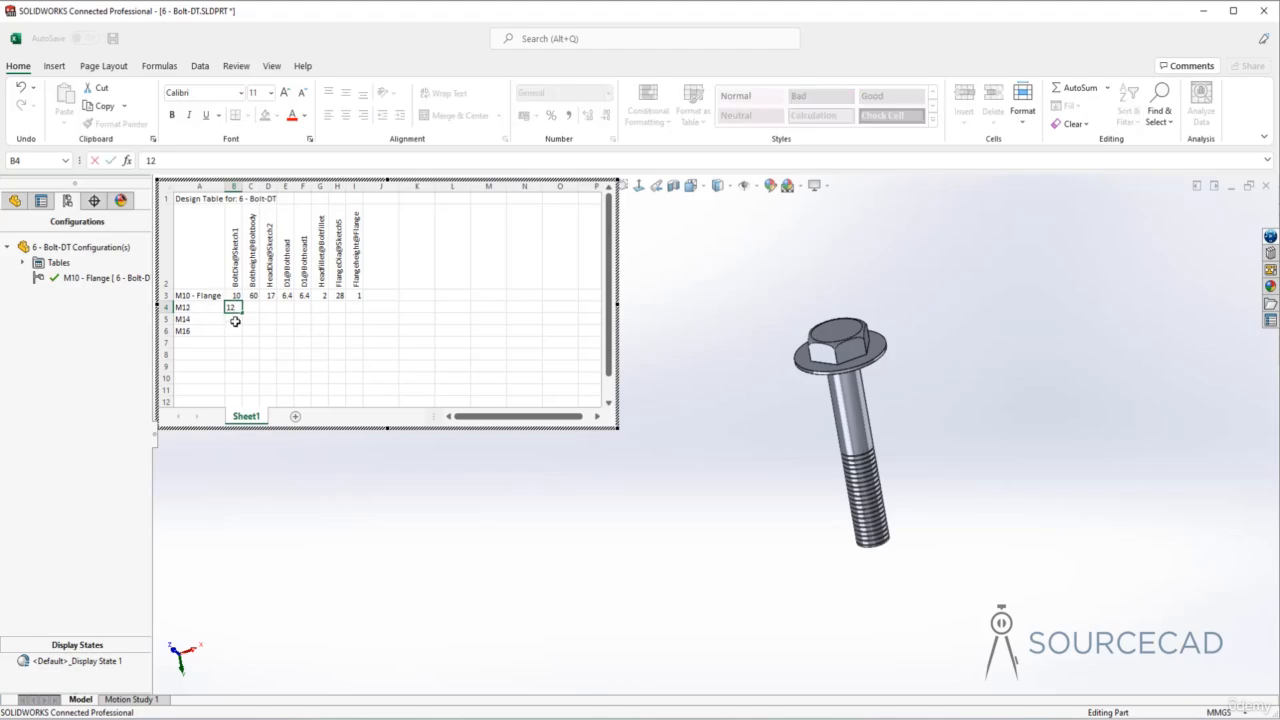
{"action": "key", "text": "Return"}
{"action": "type", "text": "14"}
{"action": "key", "text": "Return"}
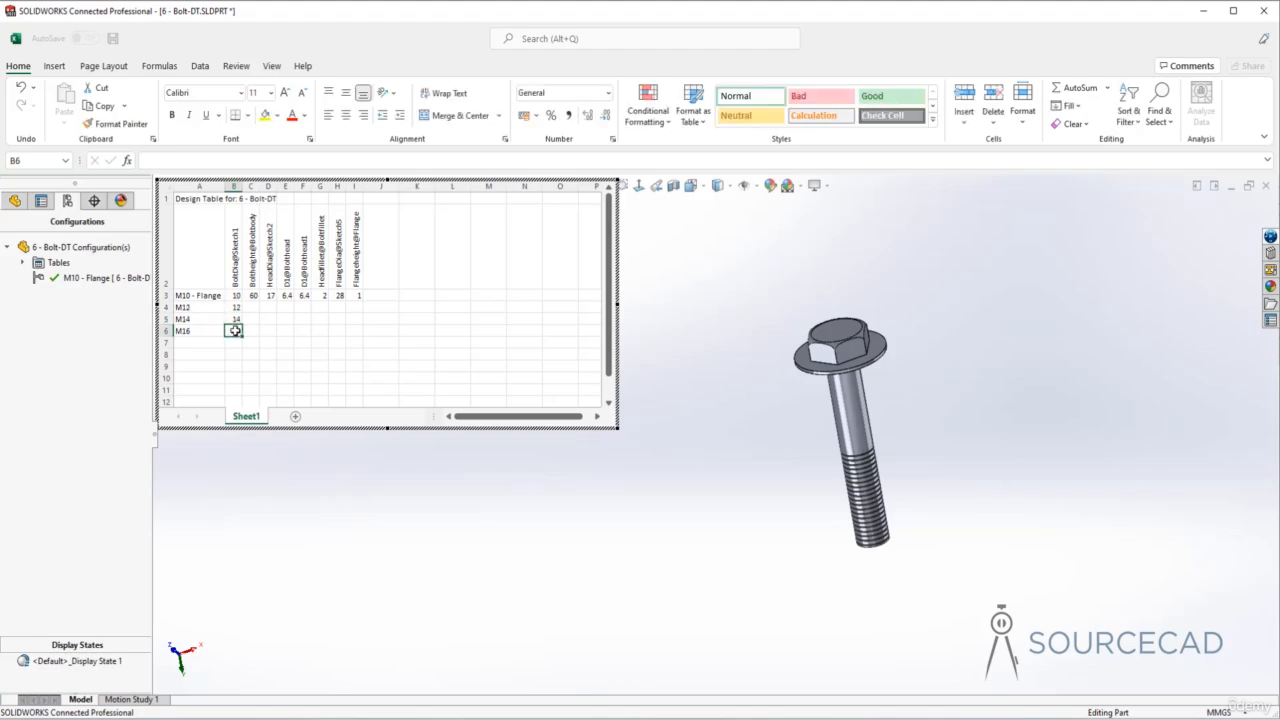
{"action": "type", "text": "16"}
- Set Boltheight@Boltbody to 60 for M12, 90 for M14 and 120 for M16
{"action": "left_click", "coordinate": [252, 308]}
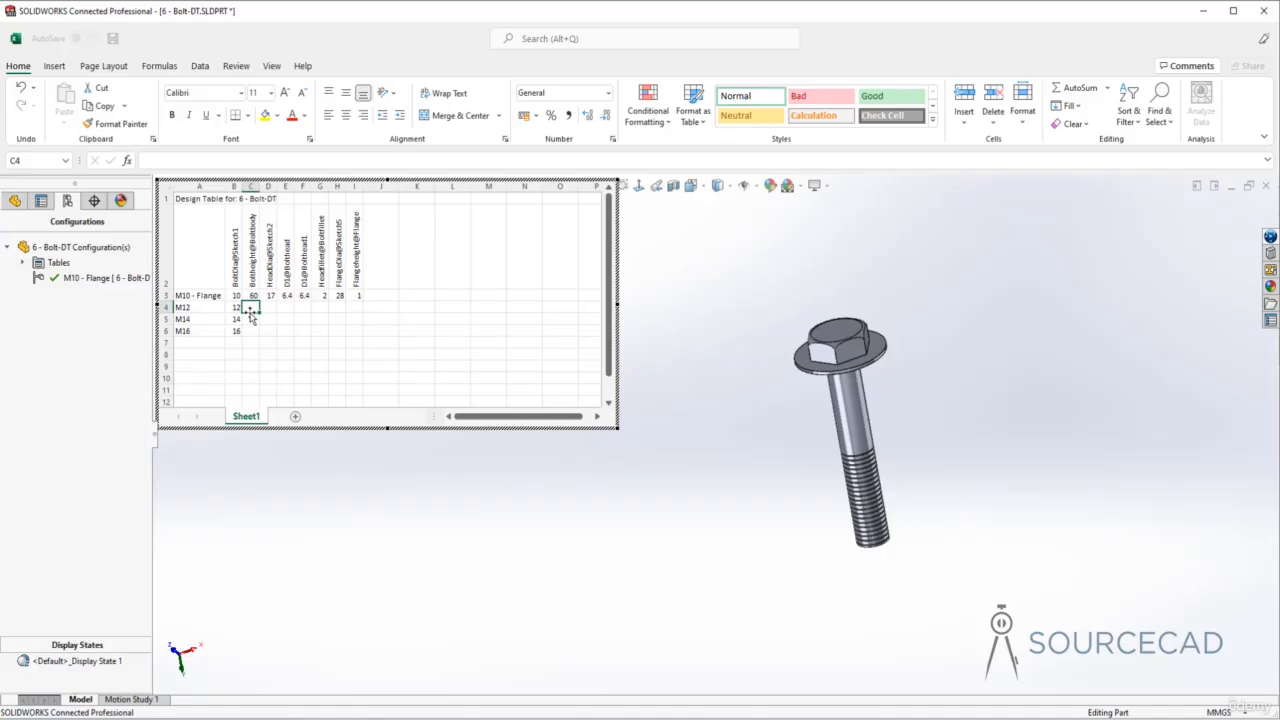
{"action": "type", "text": "60"}
{"action": "key", "text": "Return"}
{"action": "type", "text": "90"}
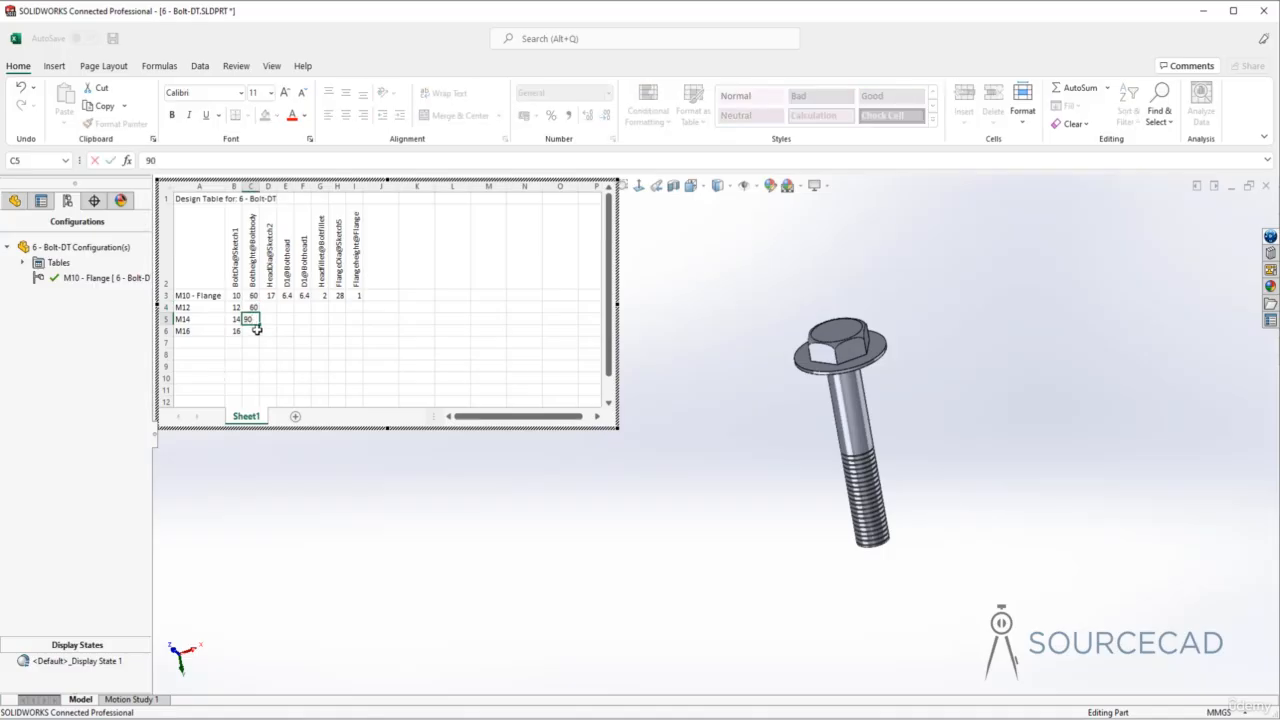
{"action": "left_click", "coordinate": [256, 331]}
{"action": "type", "text": "12"}
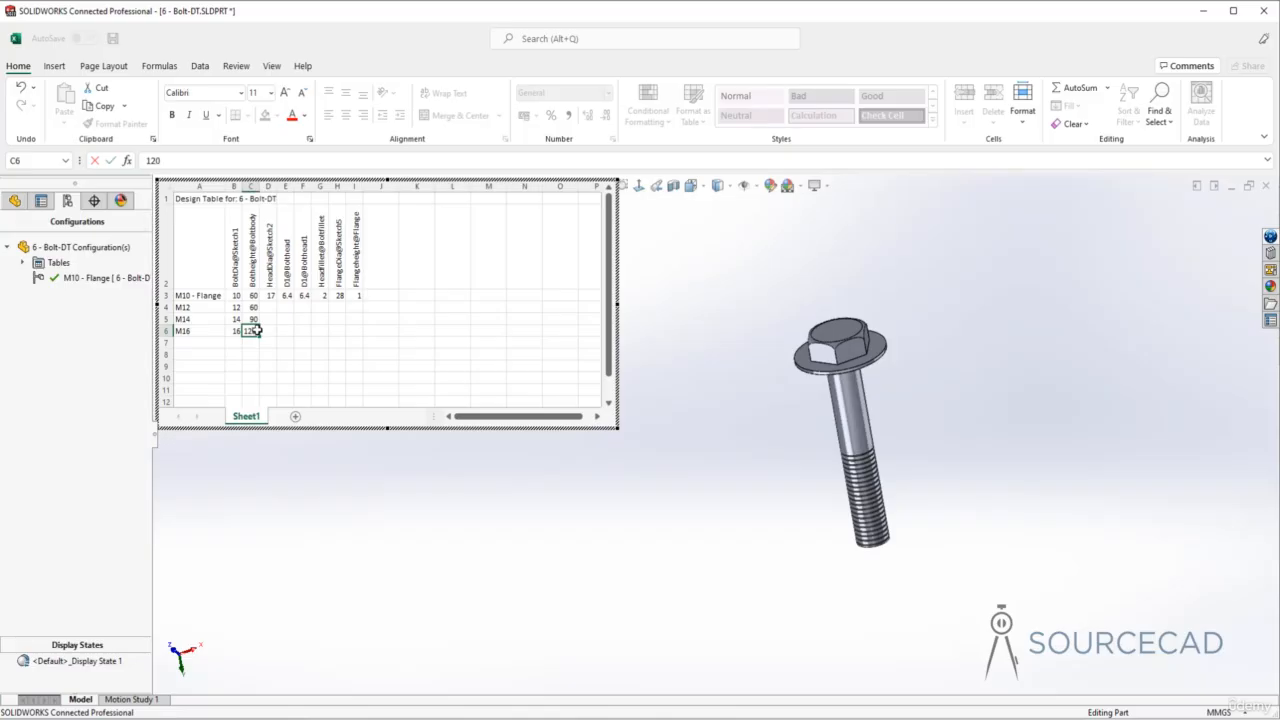
{"action": "type", "text": "0"}
- Set HeadDia@Sketch2 to 19 for M12, 22 for M14 and 24 for M16
{"action": "left_click", "coordinate": [268, 307]}
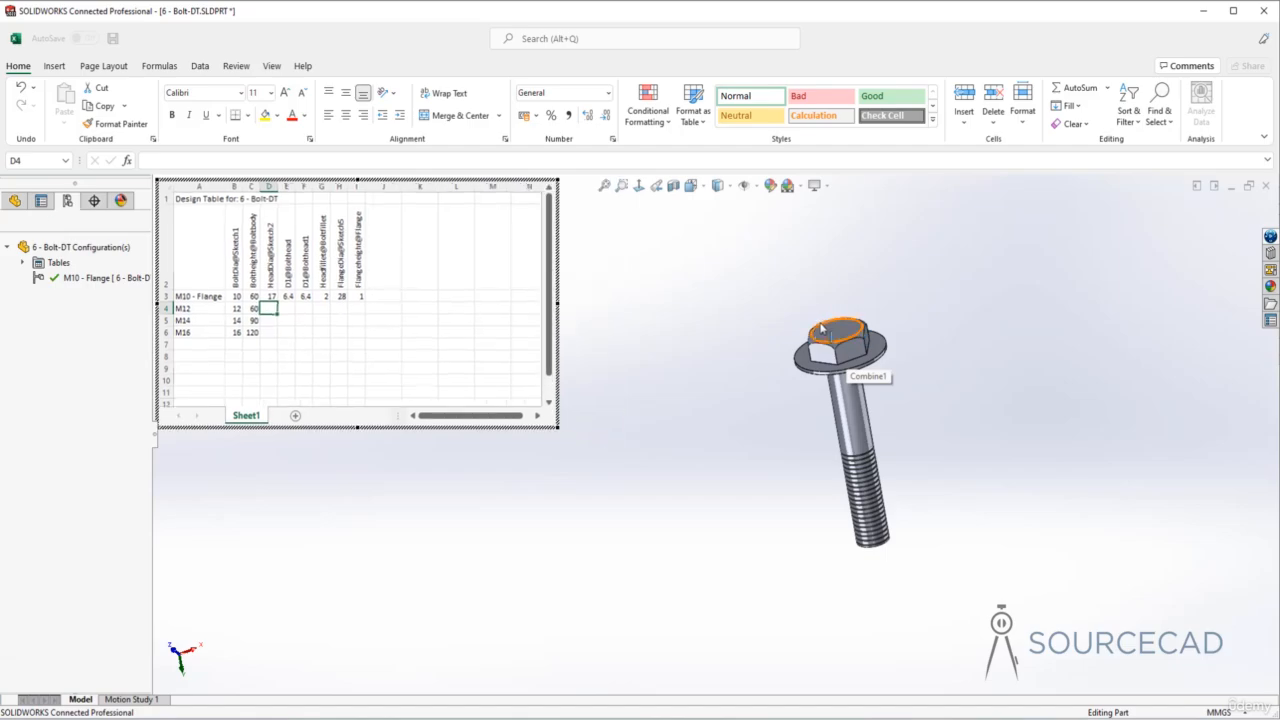
{"action": "left_click", "coordinate": [852, 341]}
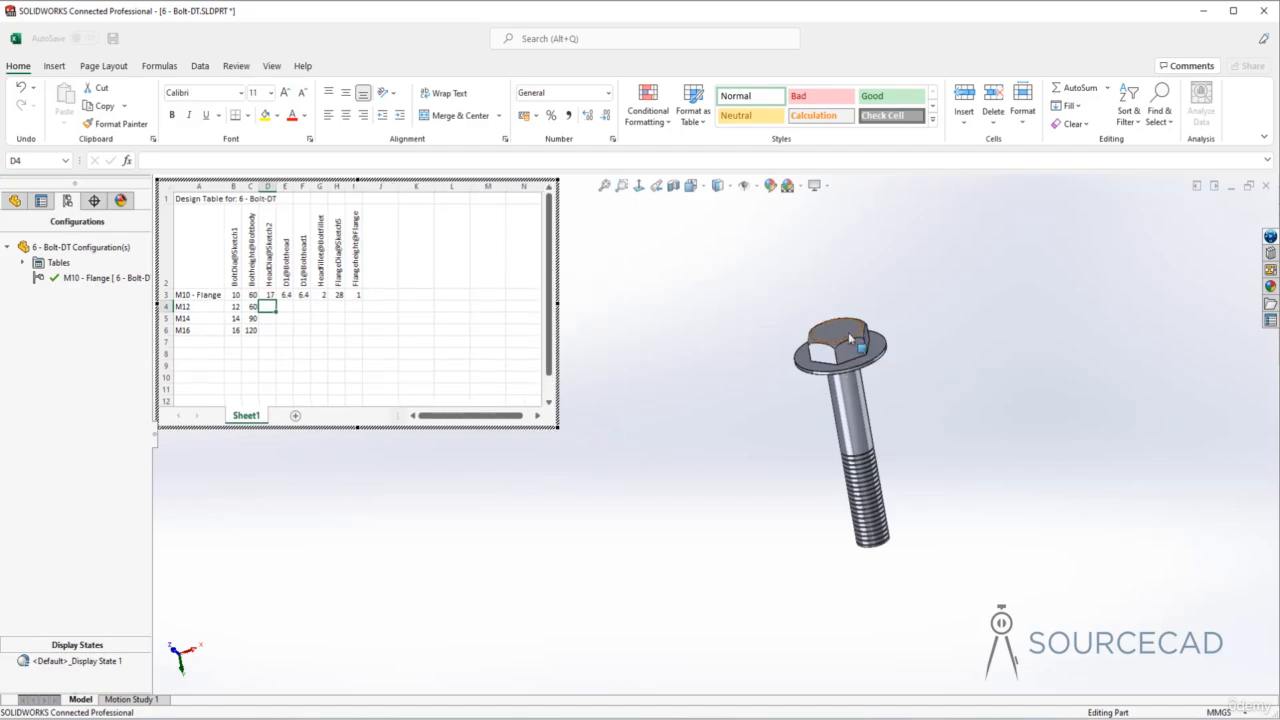
{"action": "double_click", "coordinate": [266, 306]}
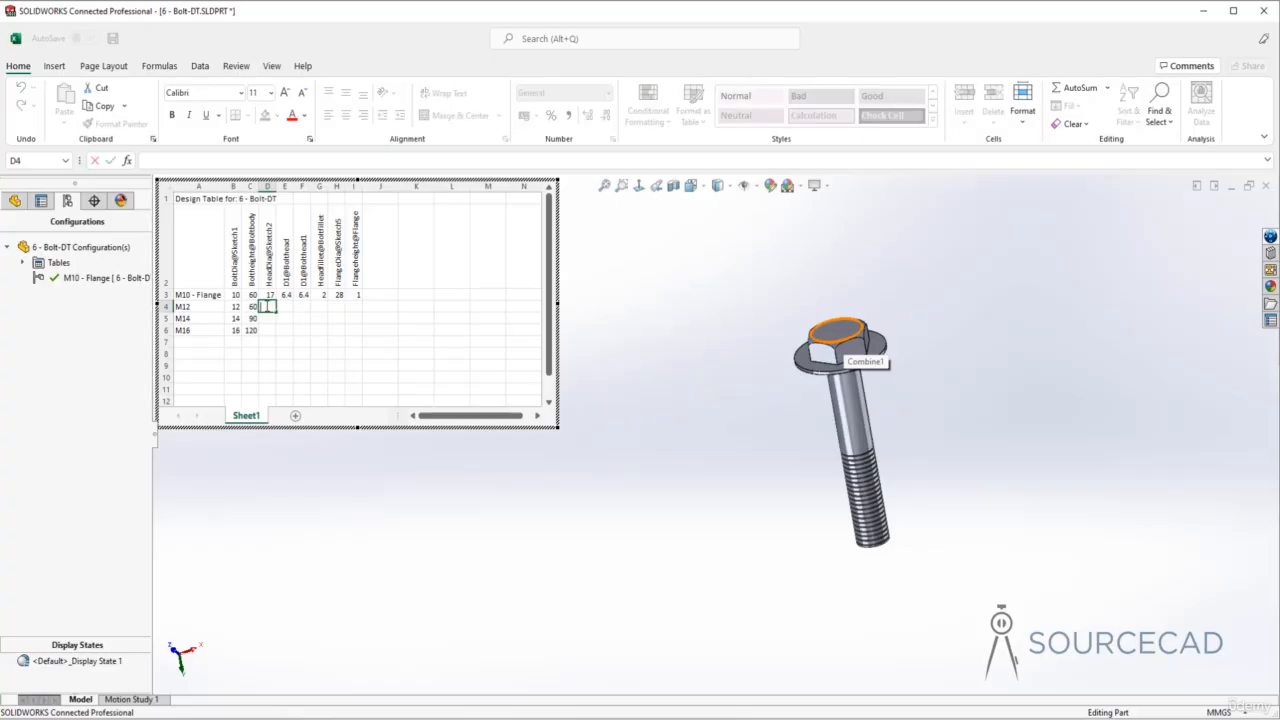
{"action": "type", "text": "19"}
{"action": "left_click", "coordinate": [268, 318]}
{"action": "type", "text": "22"}
{"action": "left_click", "coordinate": [268, 330]}
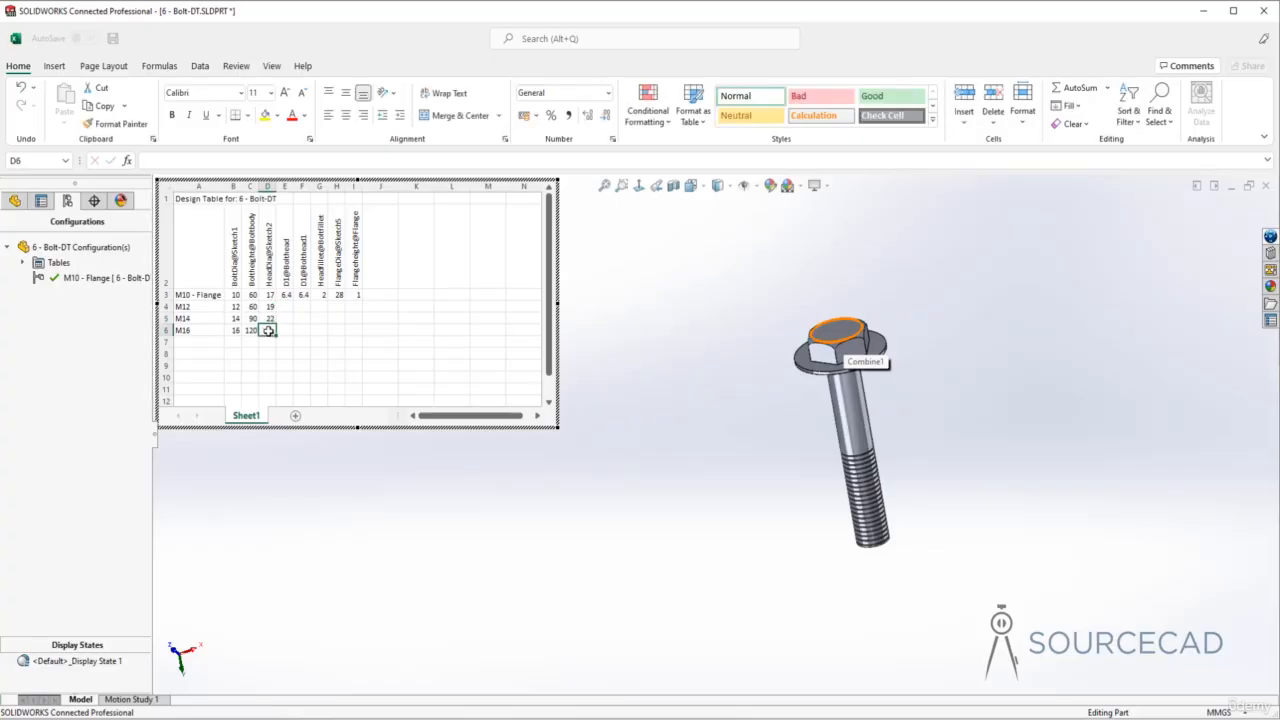
{"action": "type", "text": "2"}
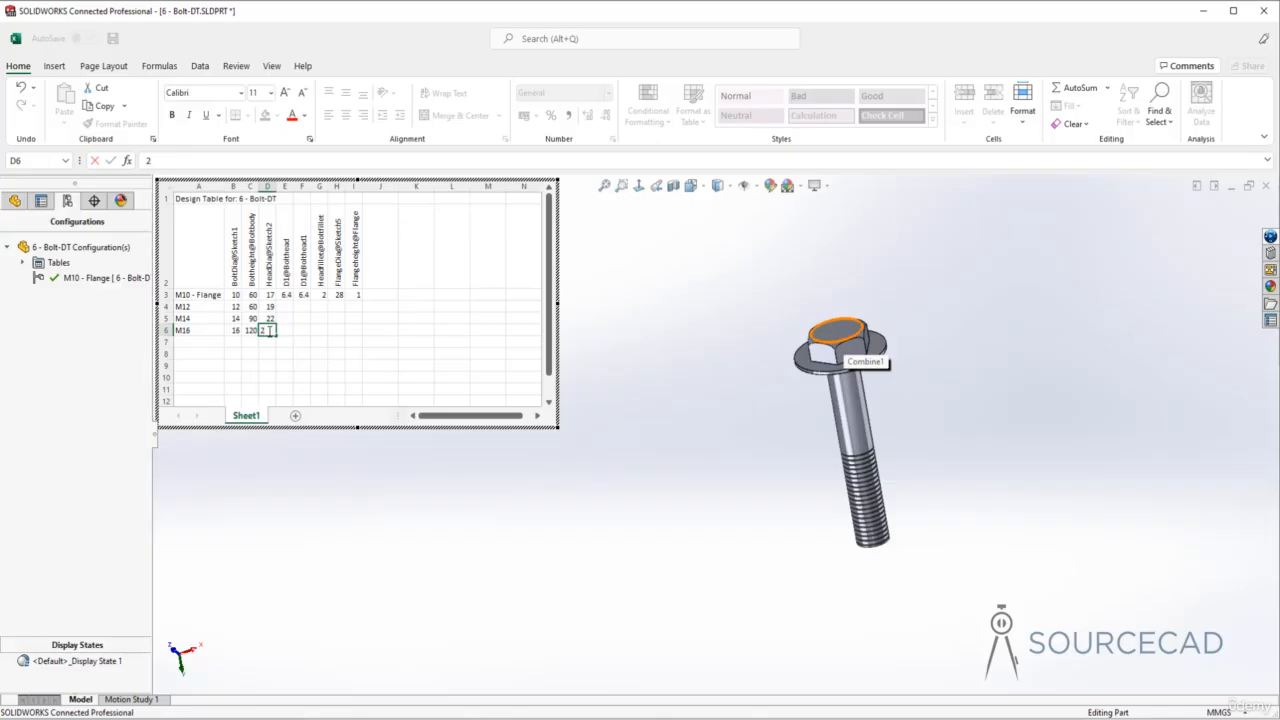
{"action": "type", "text": "4"}
- Set D1@Bolthead to 7.5 for M12, 8.8 for M14 and 10 for M16
{"action": "left_click", "coordinate": [287, 306]}
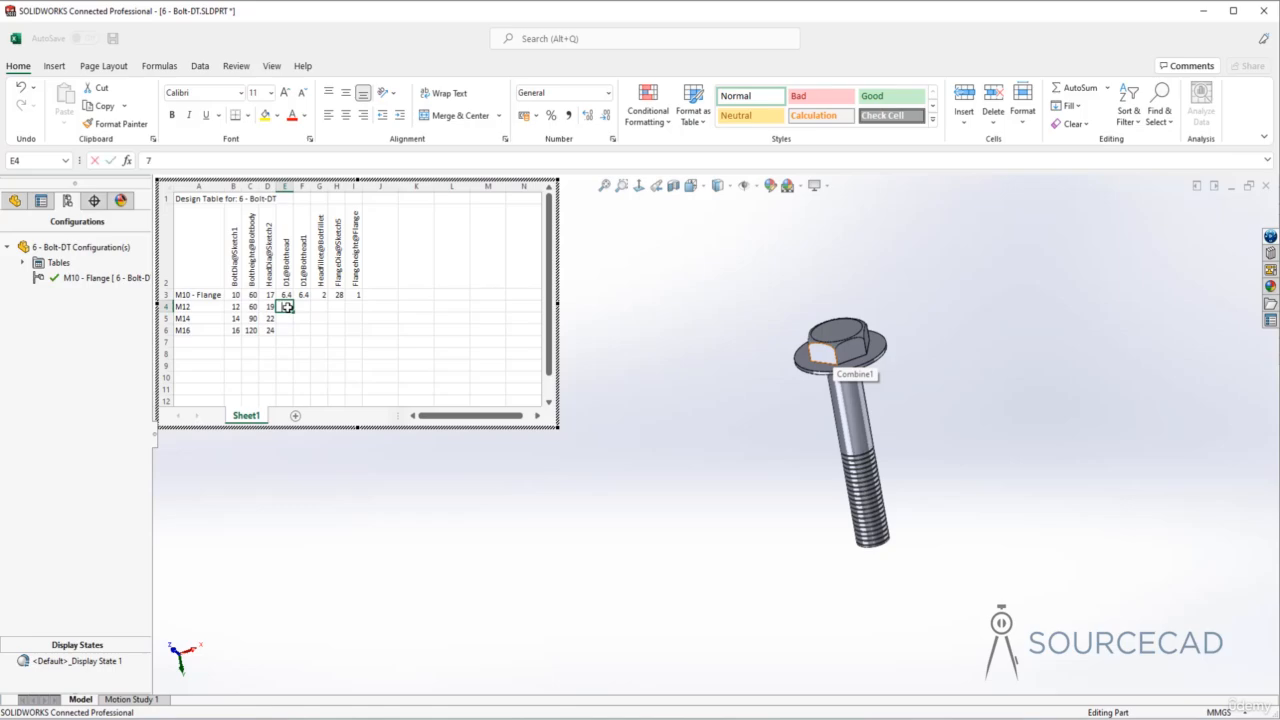
{"action": "type", "text": ".5"}
{"action": "left_click", "coordinate": [287, 319]}
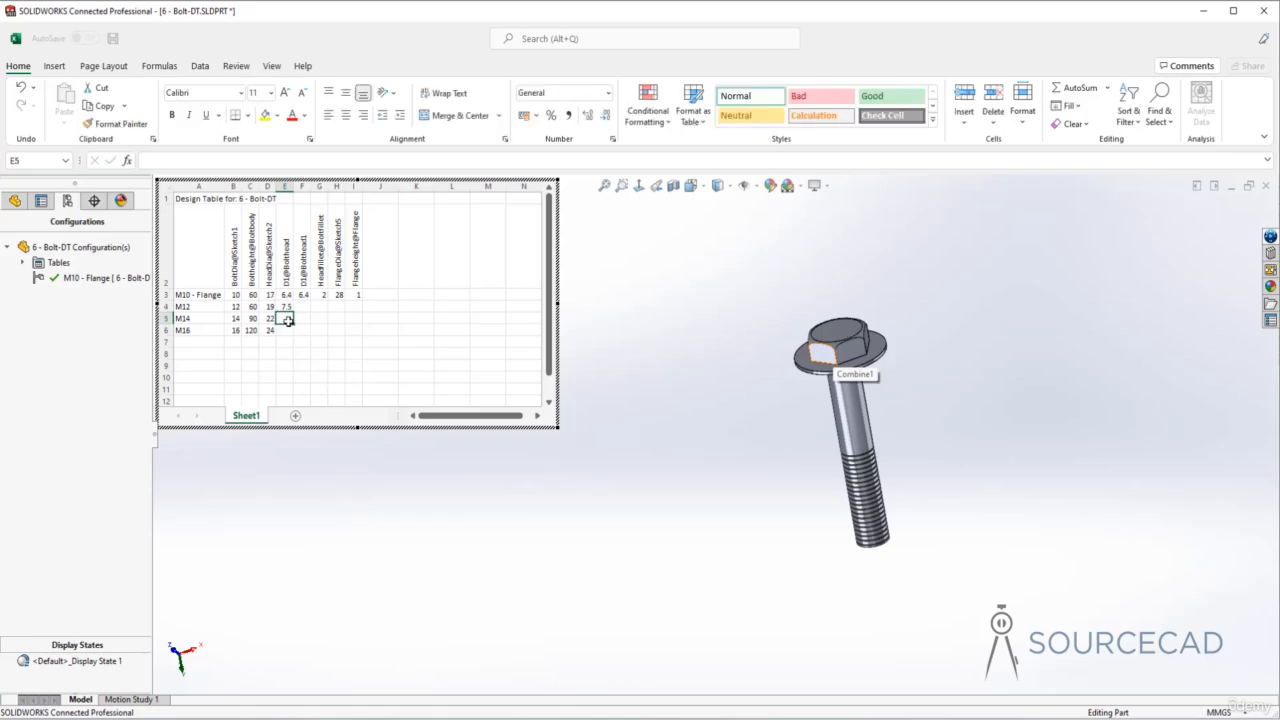
{"action": "type", "text": "8.8"}
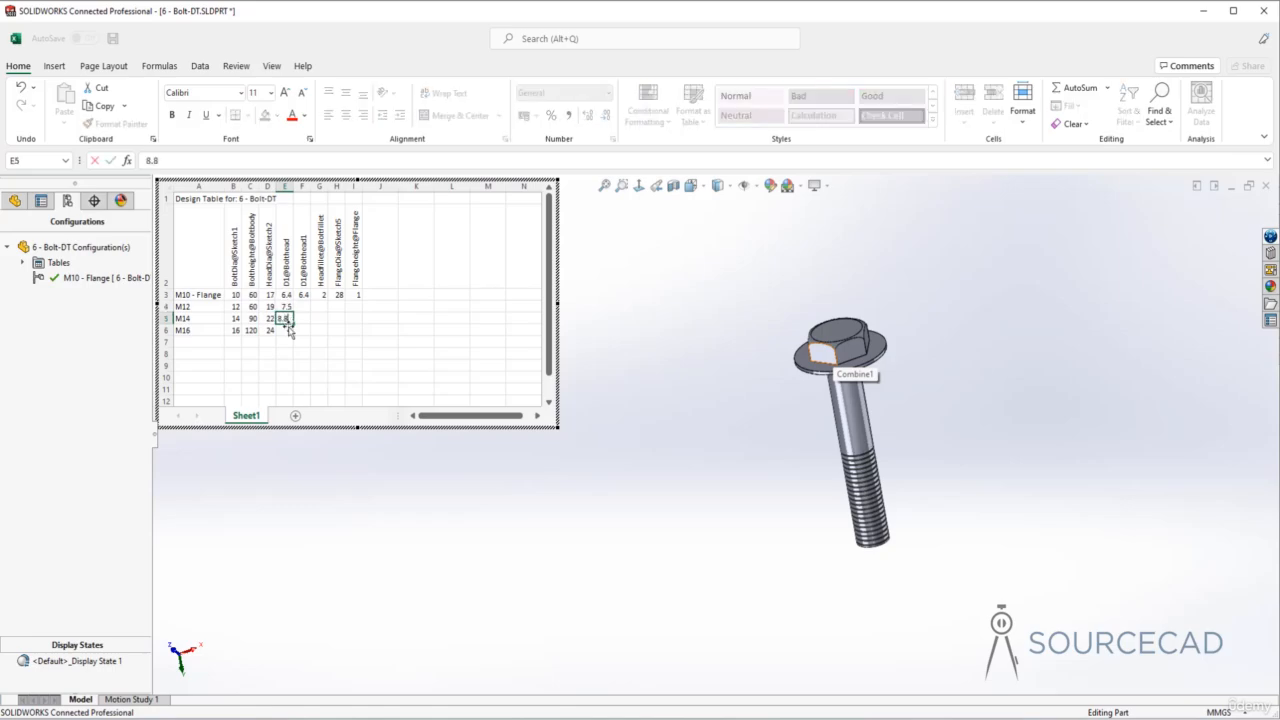
{"action": "left_click", "coordinate": [287, 333]}
{"action": "type", "text": "10"}
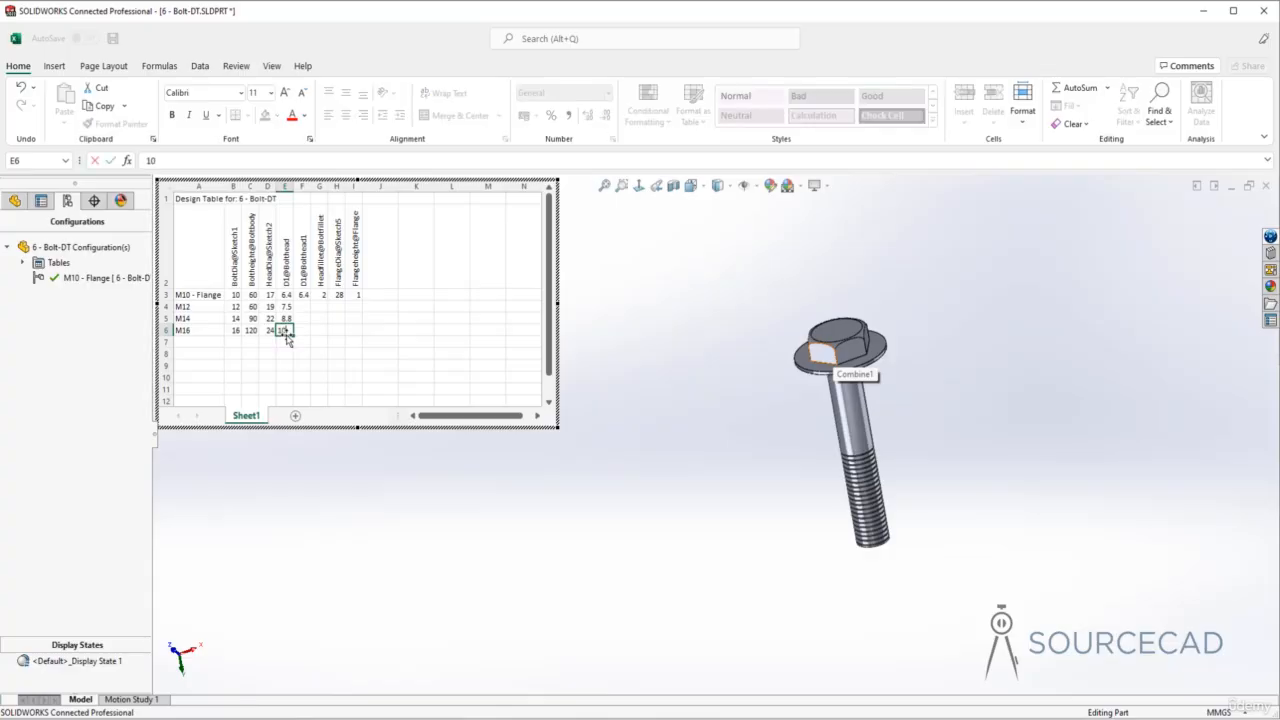
{"action": "left_click", "coordinate": [287, 306]}
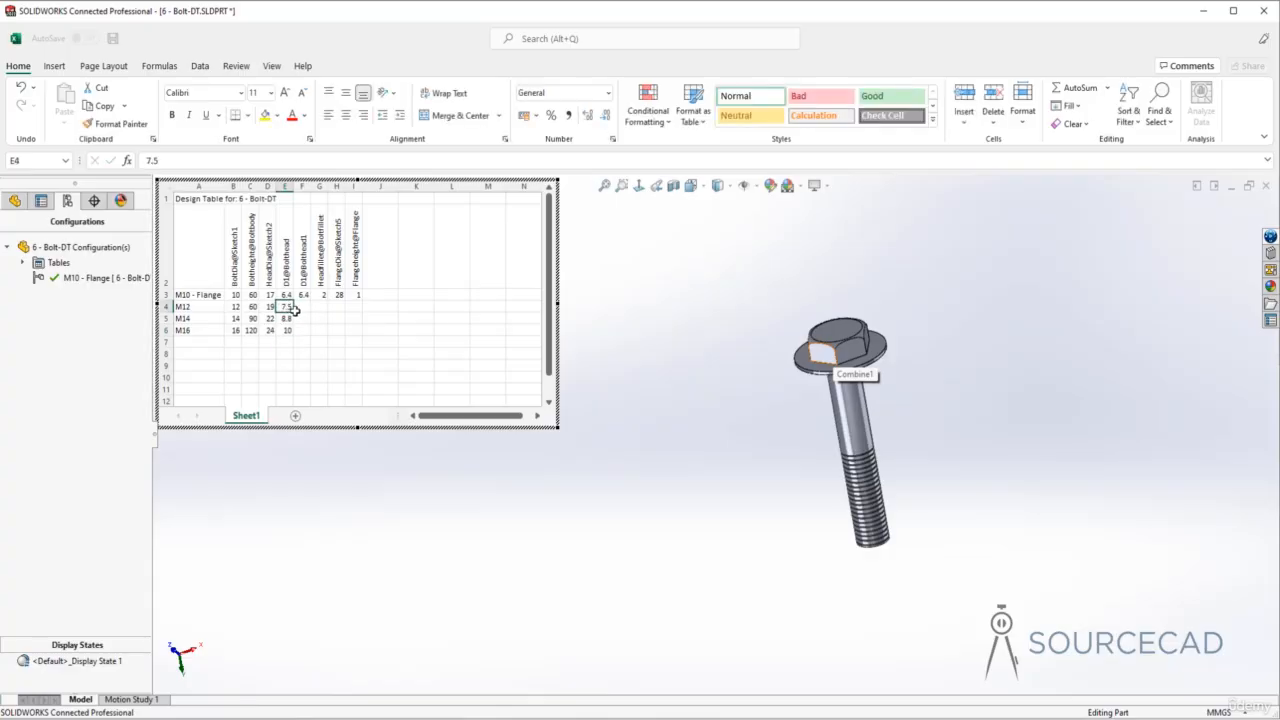
- Copy the M12, M14 and M16 values of D1@Bolthead into the D1@Bolthead1 column
{"action": "left_click_drag", "start_coordinate": [289, 313], "coordinate": [287, 331]}
{"action": "key", "text": "ctrl+c"}
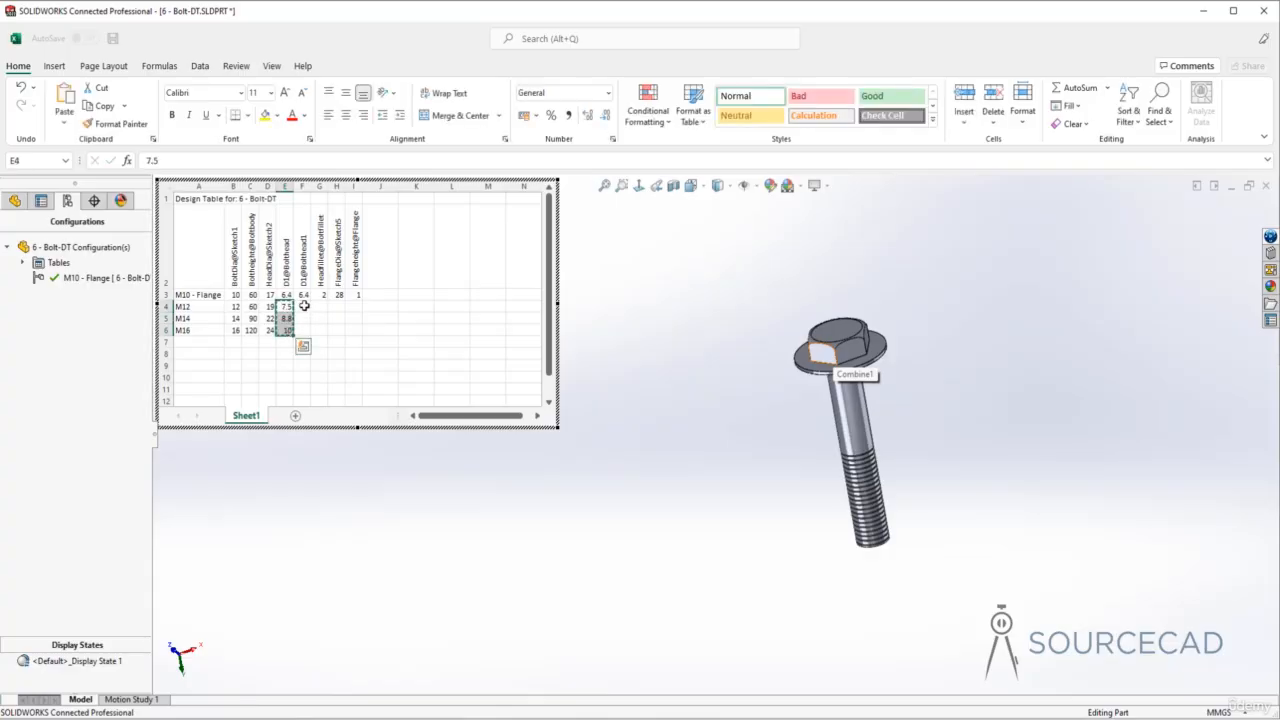
{"action": "left_click", "coordinate": [302, 306]}
{"action": "key", "text": "ctrl+v"}
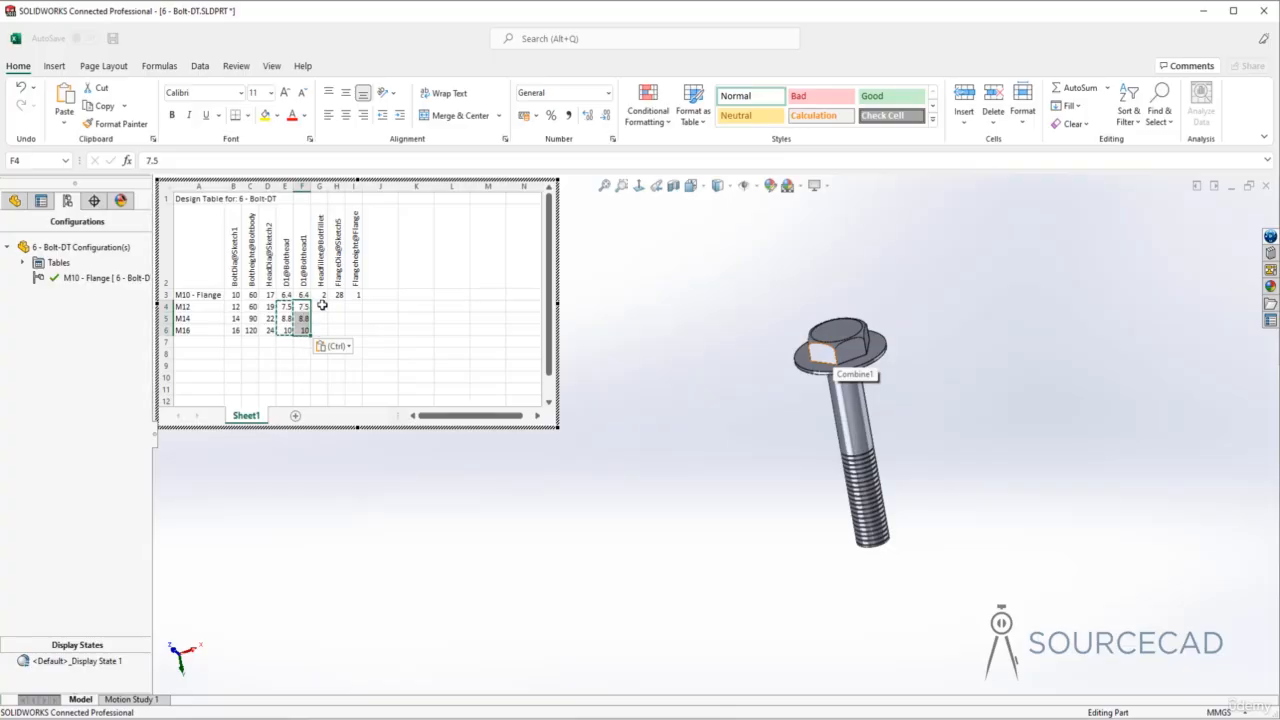
- Set HeadFillet@Boltfillet to 2.2 for M12, 2.4 for M14 and 2.6 for M16
{"action": "left_click", "coordinate": [320, 306]}
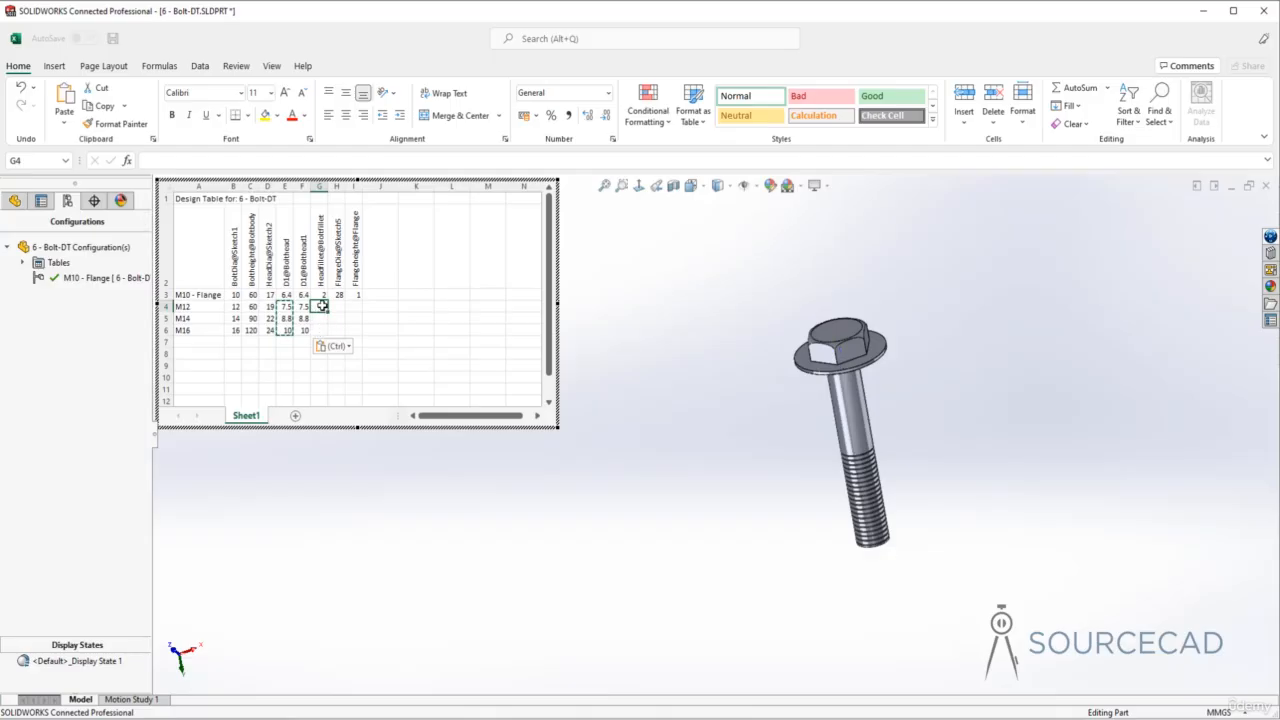
{"action": "double_click", "coordinate": [320, 306]}
{"action": "type", "text": "2"}
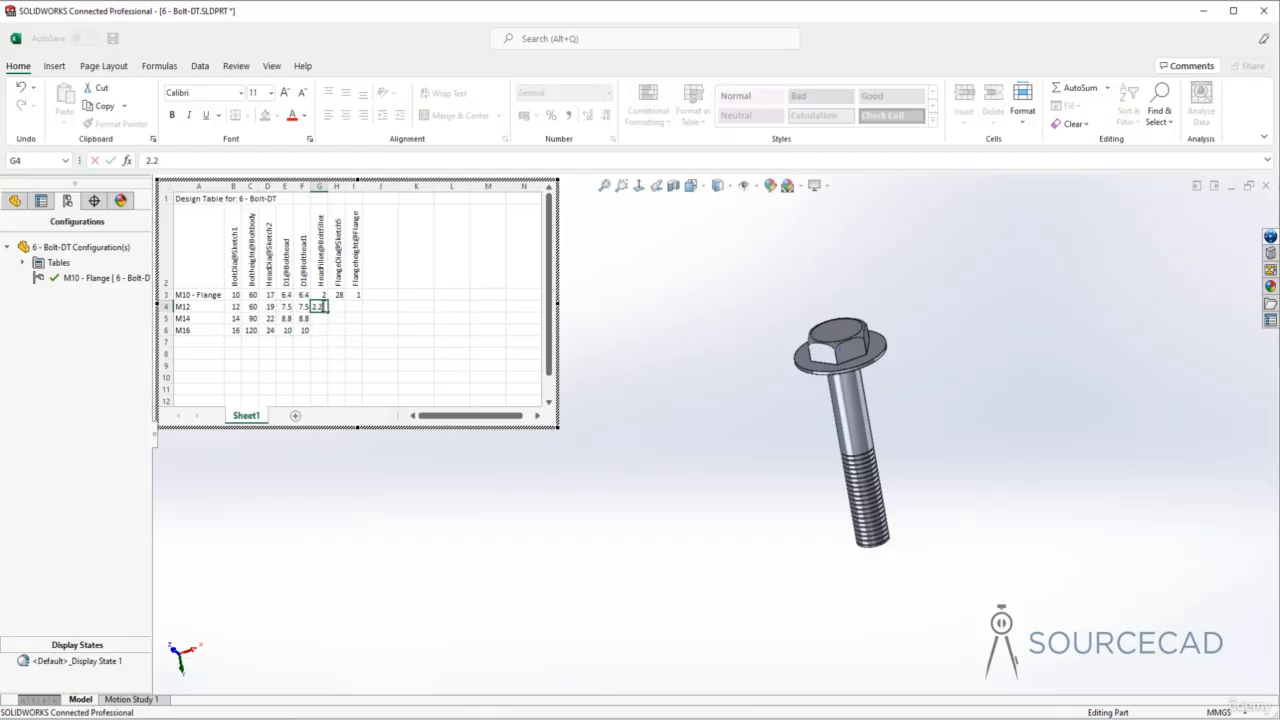
{"action": "type", "text": ".2"}
{"action": "key", "text": "Return"}
{"action": "type", "text": "2.4"}
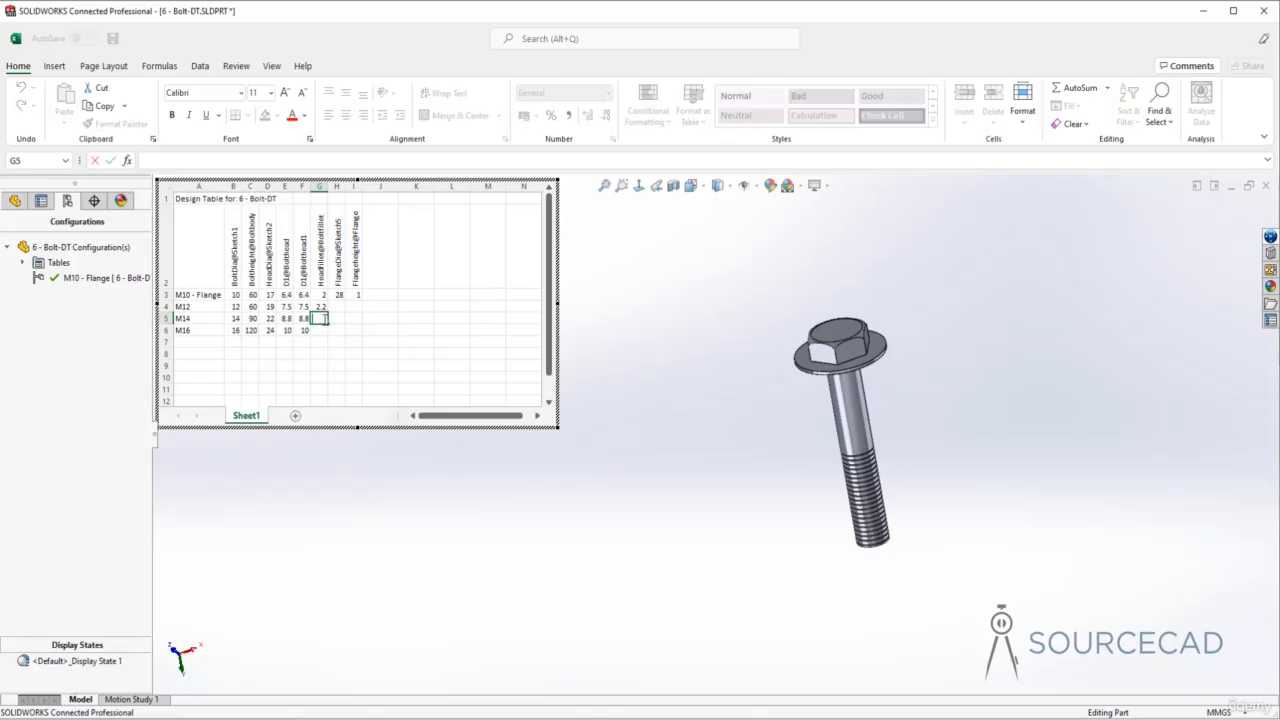
{"action": "key", "text": "Return"}
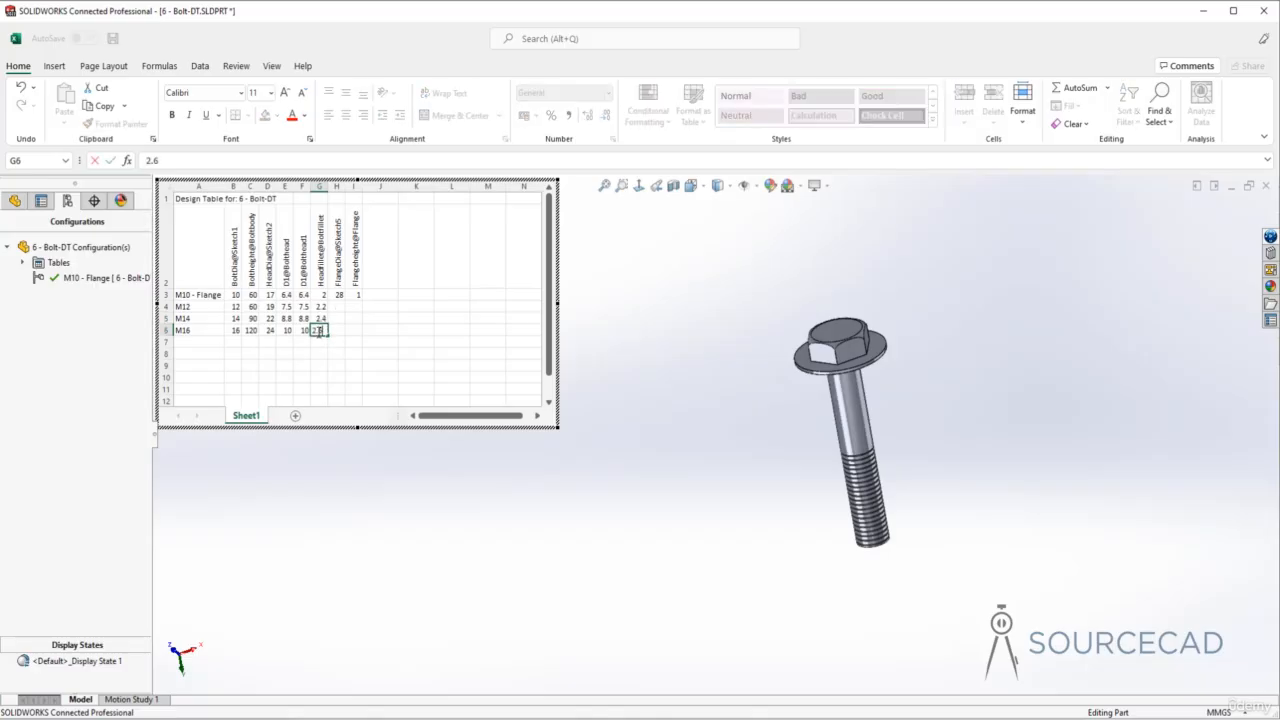
{"action": "type", "text": "2.6"}
- Set FlangeDia@Sketch5 to 30 for M12, 32 for M14 and 34 for M16
{"action": "left_click", "coordinate": [337, 307]}
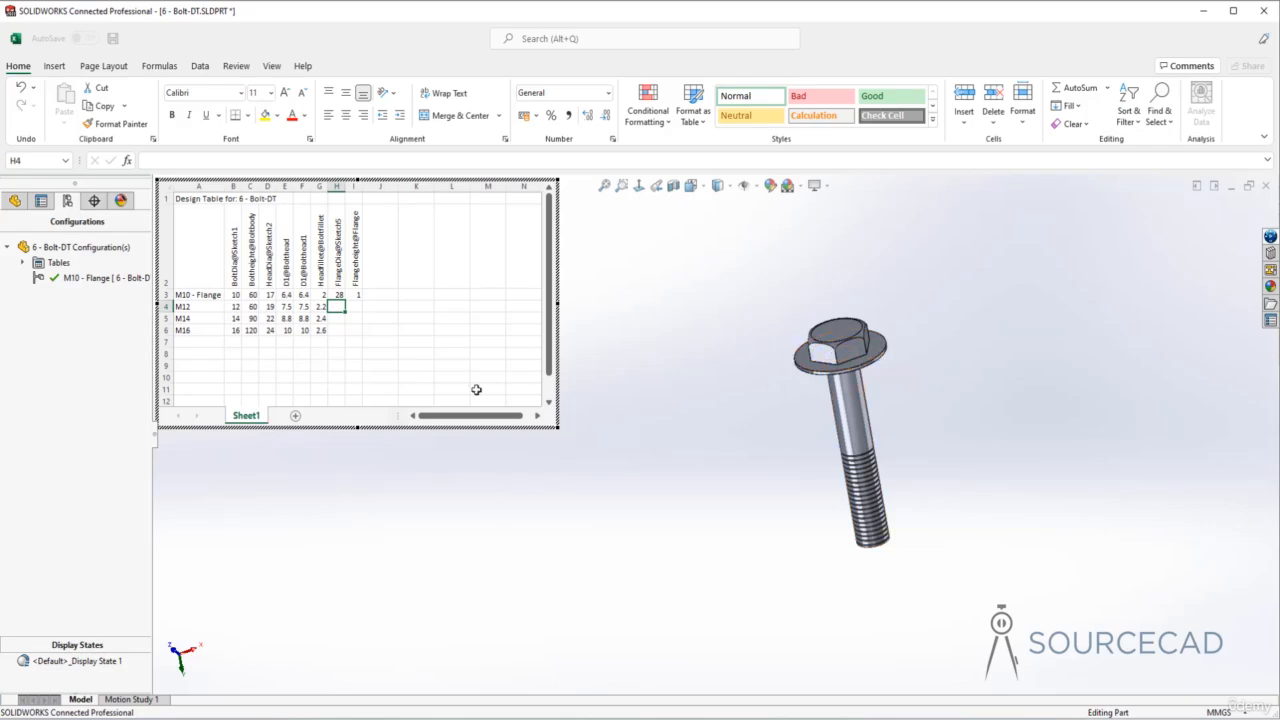
{"action": "type", "text": "30"}
{"action": "left_click", "coordinate": [339, 317]}
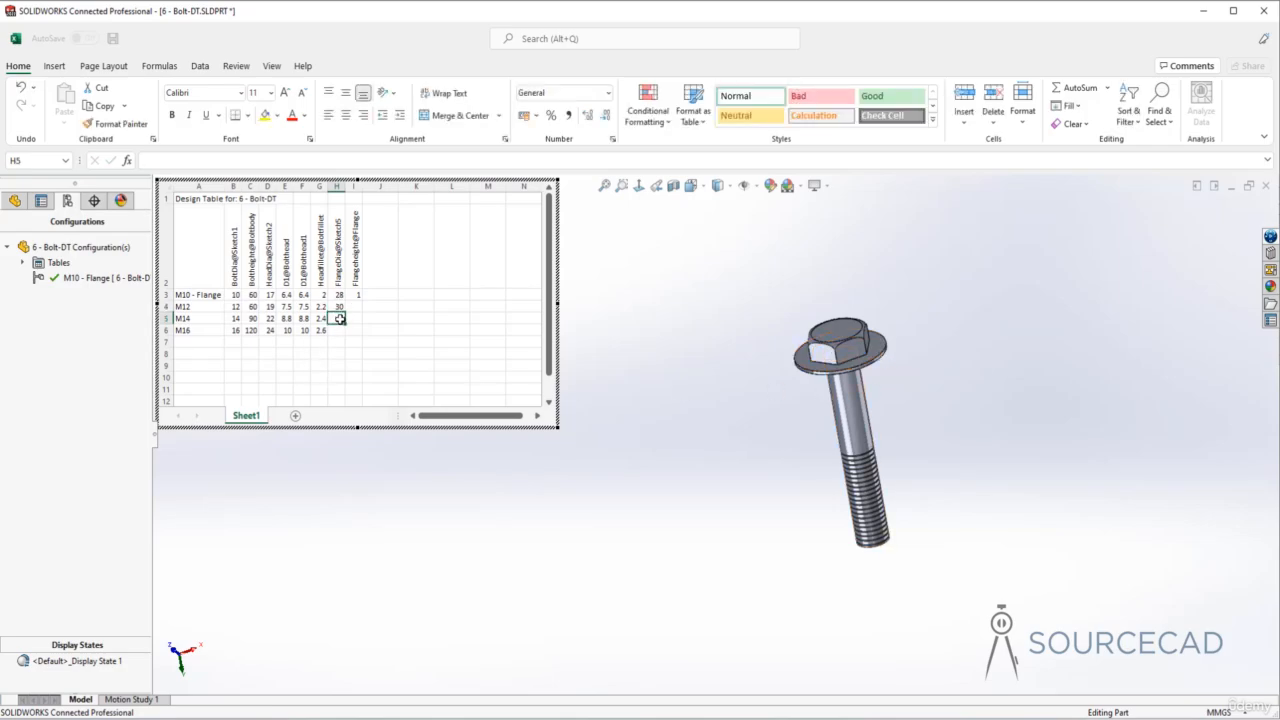
{"action": "type", "text": "32"}
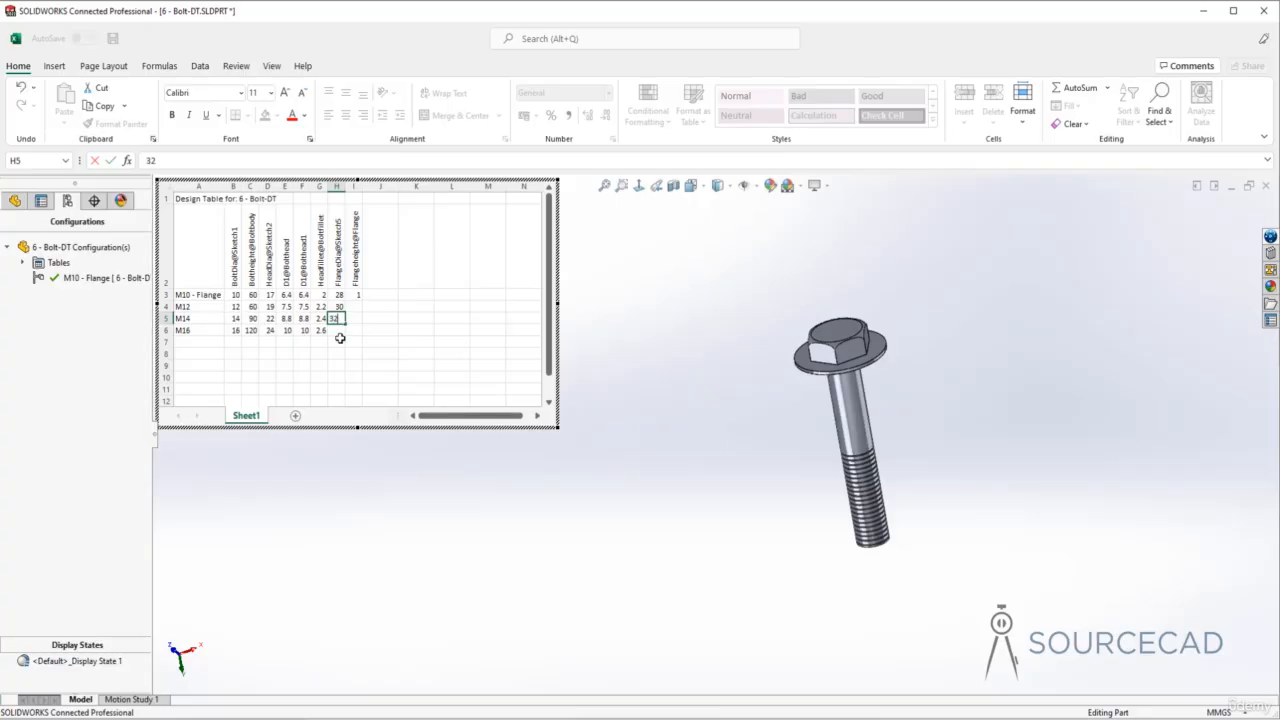
{"action": "left_click", "coordinate": [339, 330]}
{"action": "type", "text": "34"}
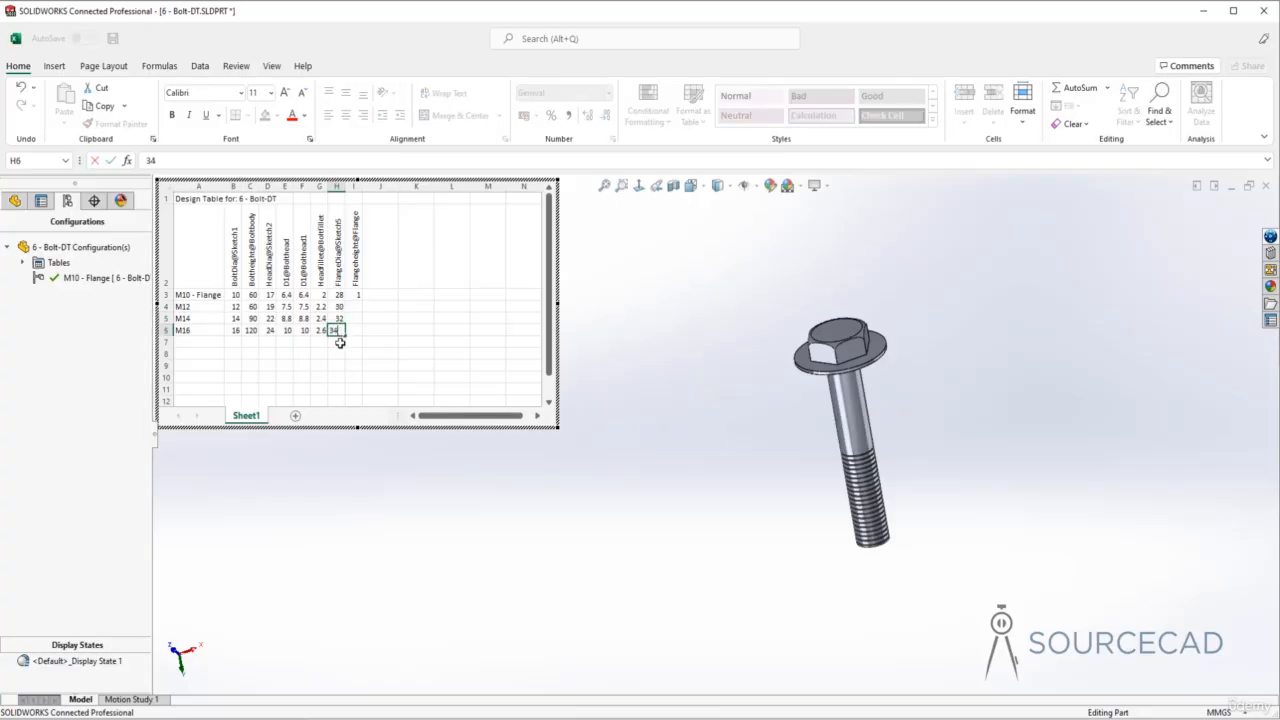
- Set Flangeheight@Flange to 1.1 for M12, 1.2 for M14 and 1.4 for M16, and close the design table to generate the configurations
{"action": "left_click", "coordinate": [357, 306]}
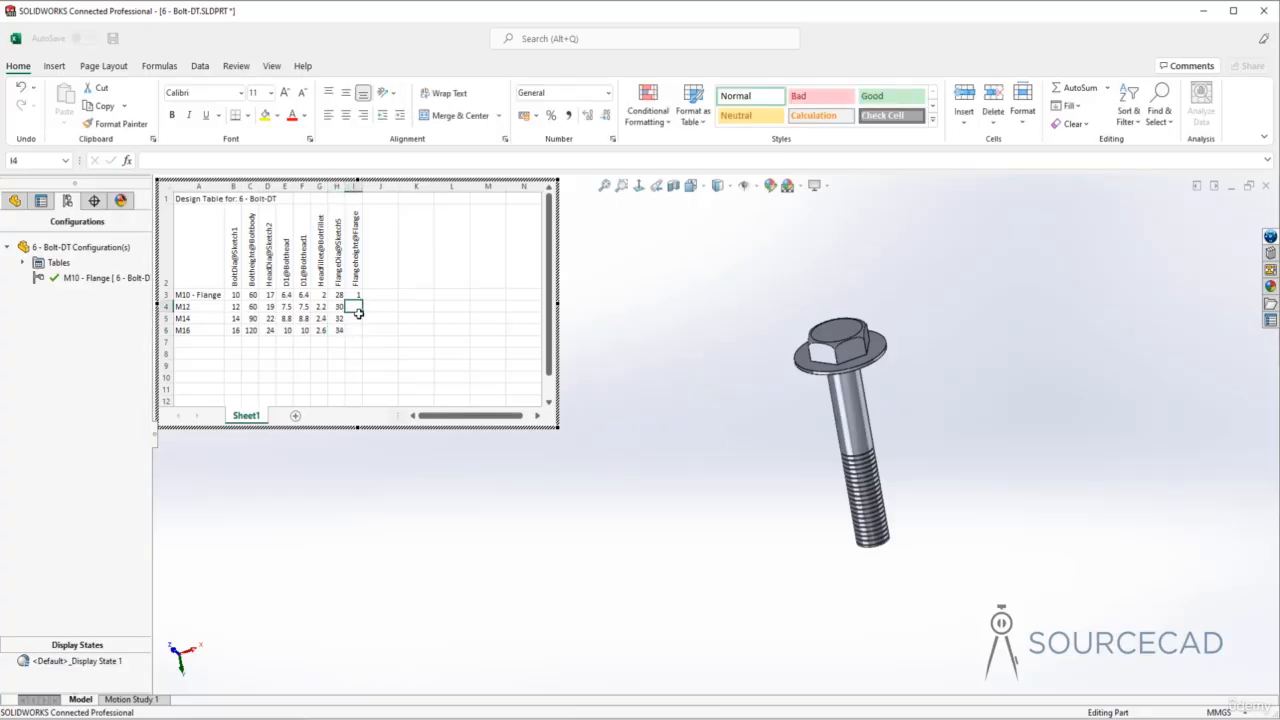
{"action": "type", "text": "1.1"}
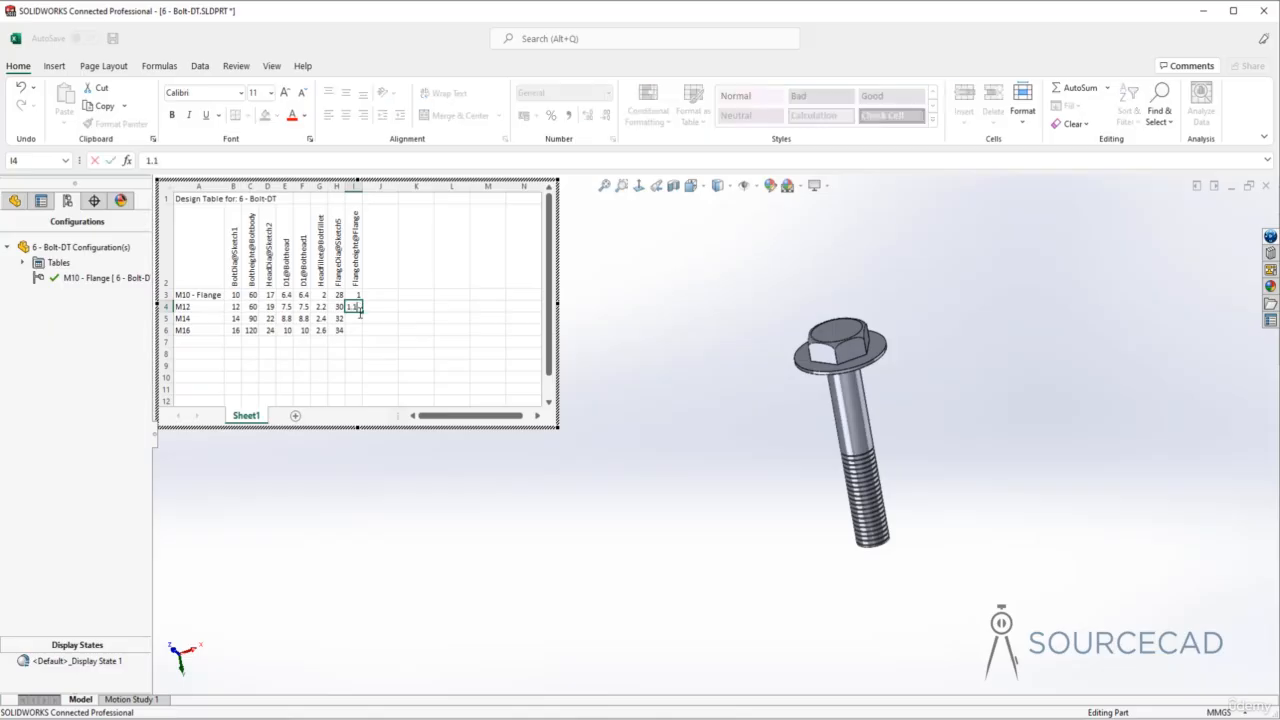
{"action": "left_click", "coordinate": [353, 318]}
{"action": "type", "text": "1.2"}
{"action": "left_click", "coordinate": [353, 330]}
{"action": "type", "text": "1.4"}
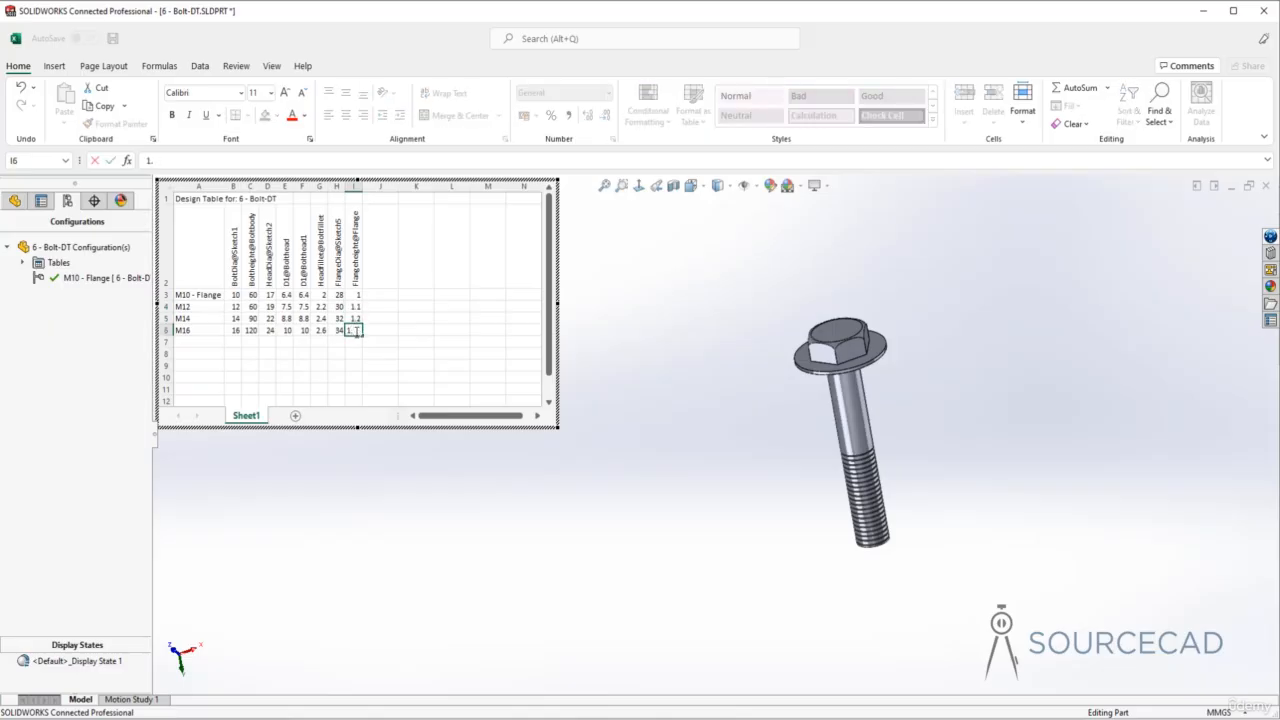
{"action": "left_click", "coordinate": [377, 340]}
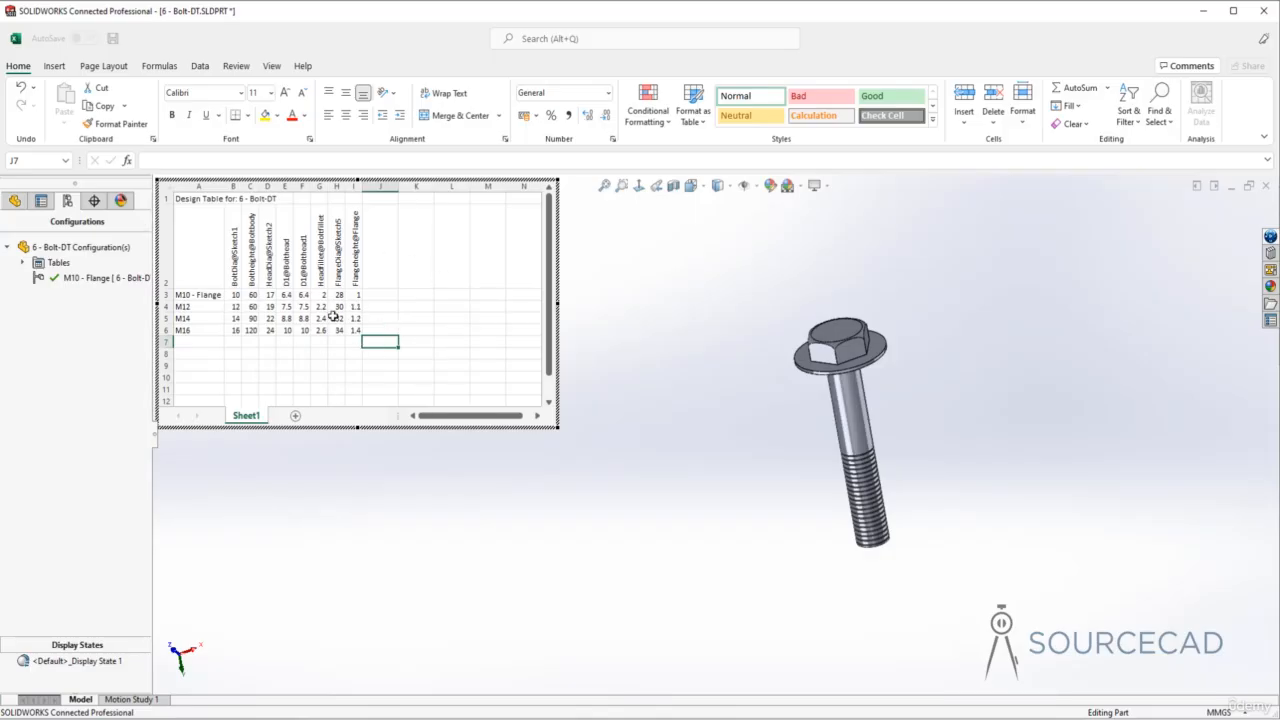
{"action": "left_click", "coordinate": [672, 295]}
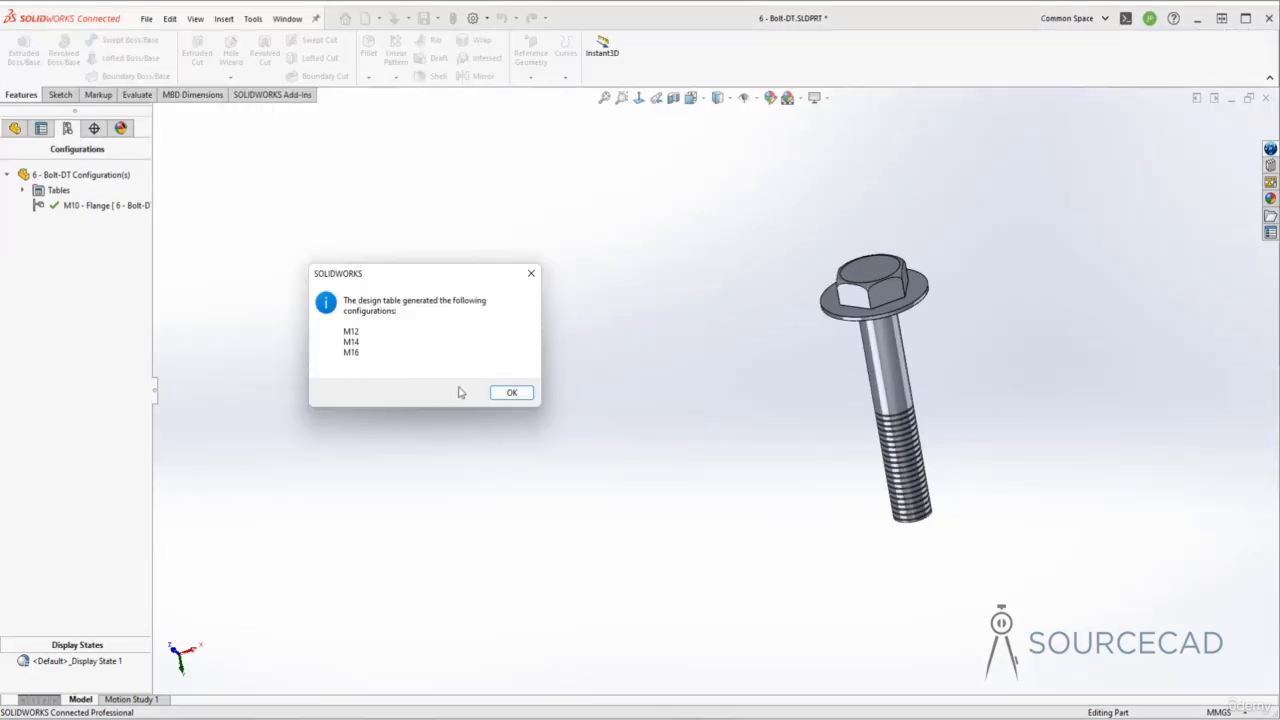
{"action": "left_click", "coordinate": [511, 392]}
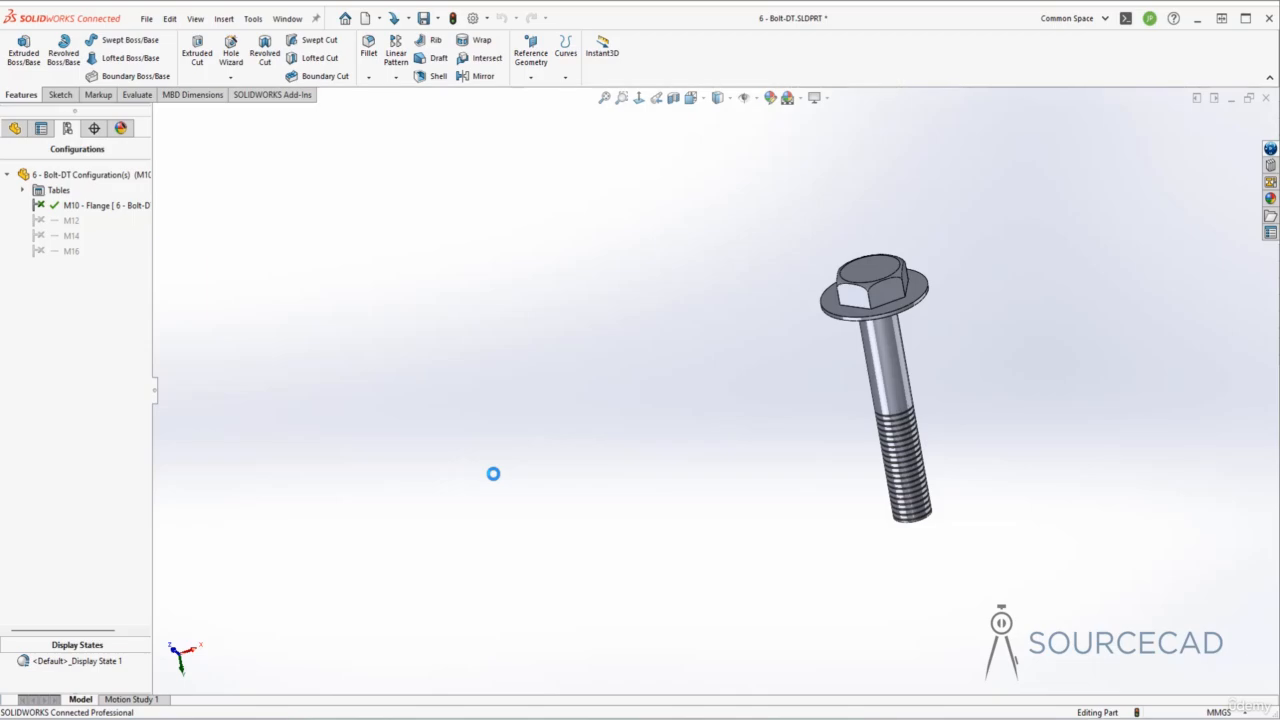
- Activate the M12, M14 and M16 configurations in turn to examine each bolt, and return to M10 - Flange
{"action": "double_click", "coordinate": [37, 222]}
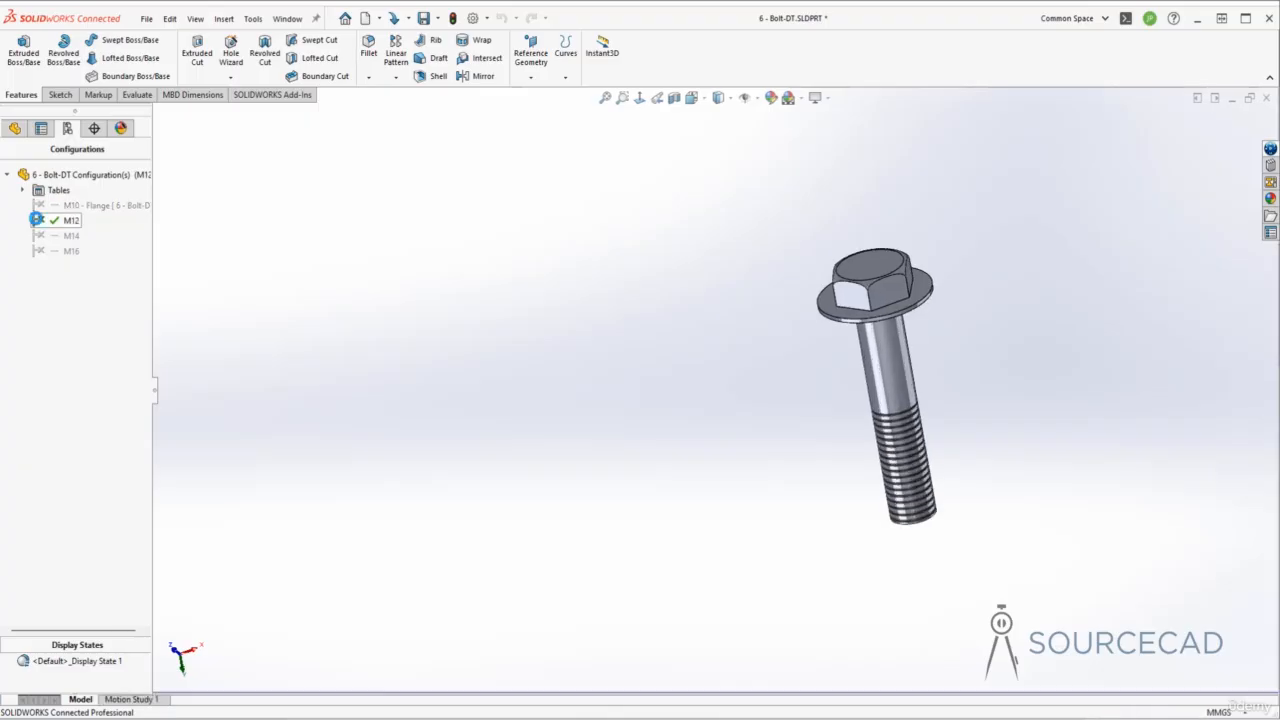
{"action": "double_click", "coordinate": [44, 236]}
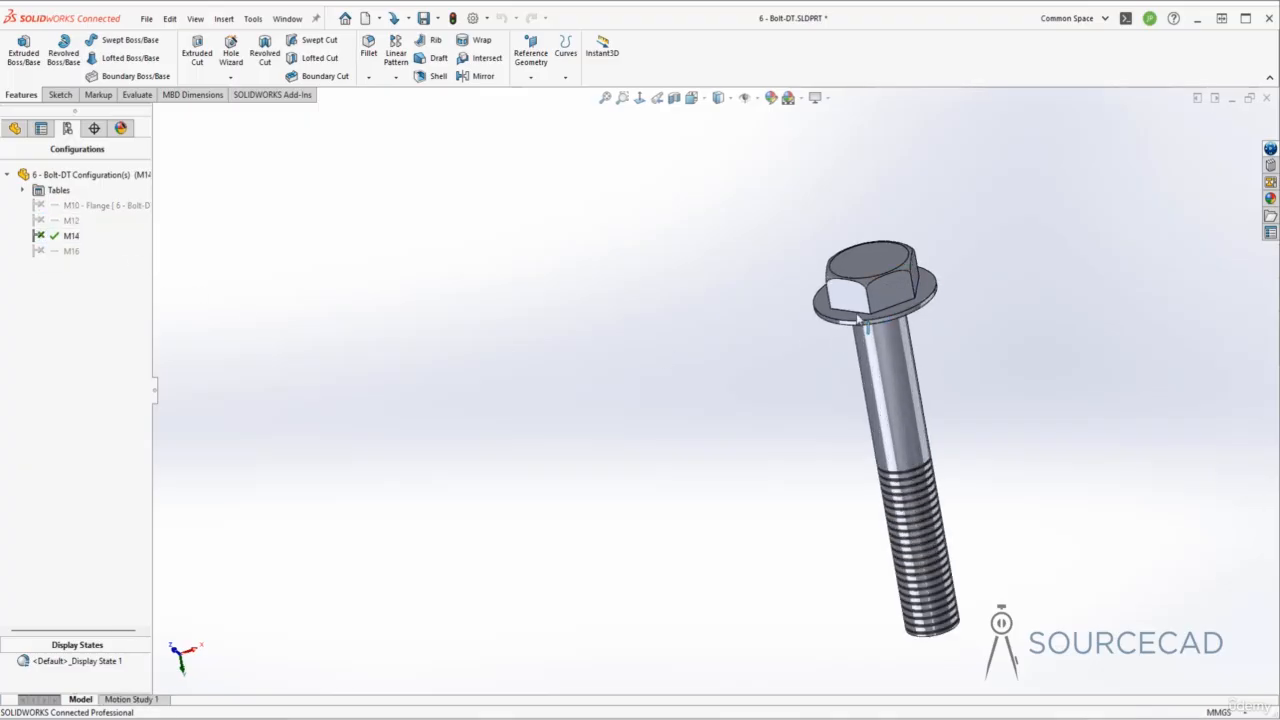
{"action": "double_click", "coordinate": [42, 251]}
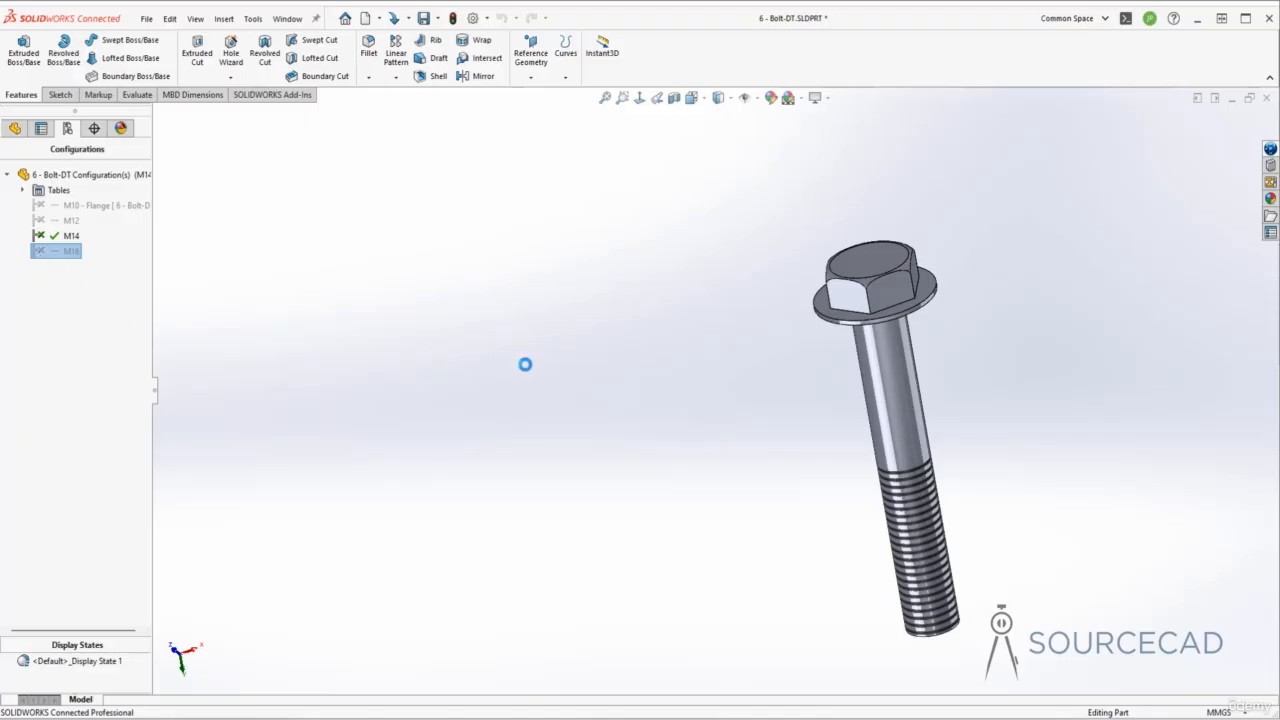
{"action": "double_click", "coordinate": [70, 205]}
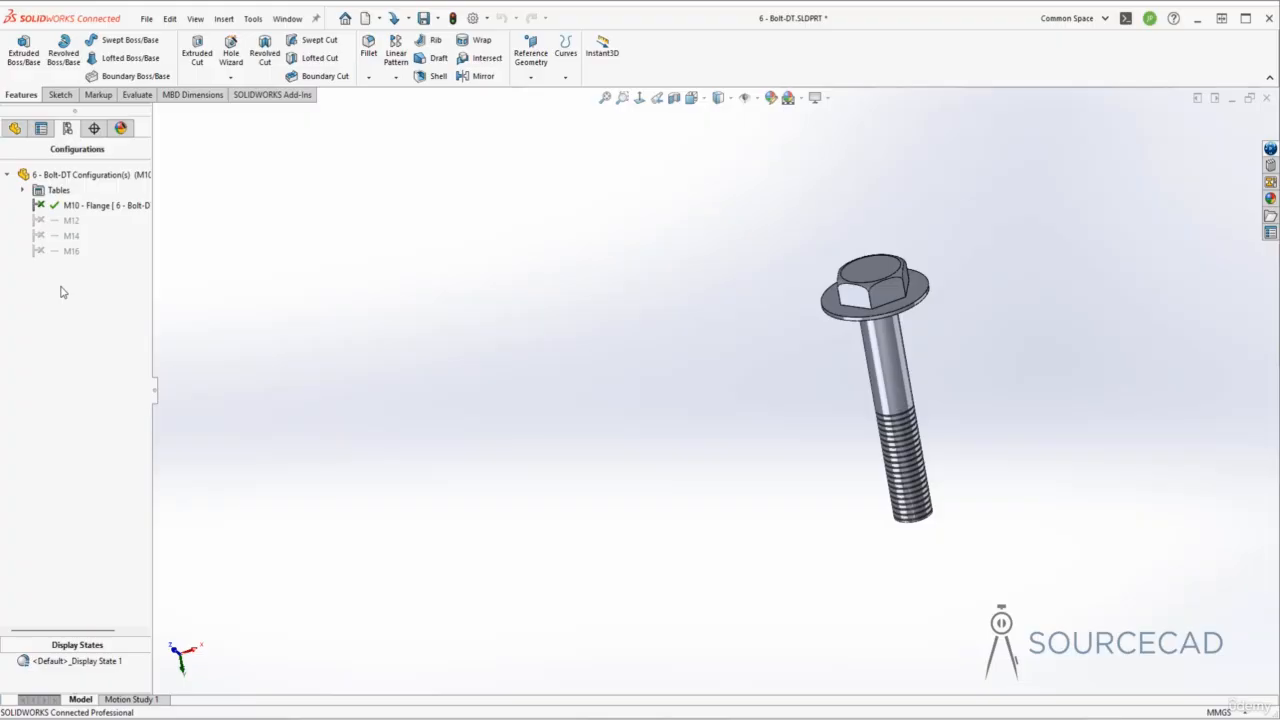
- Suppress the Flange feature in the M10 - Flange configuration
{"action": "left_click", "coordinate": [14, 129]}
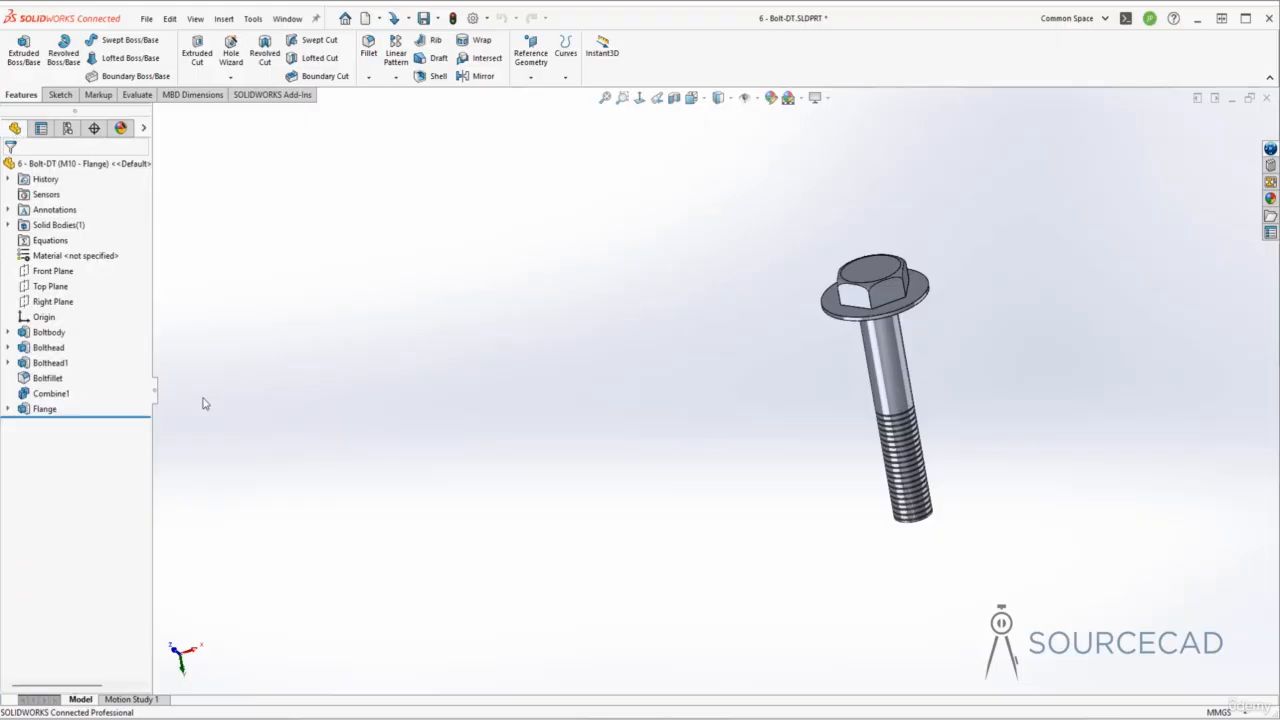
{"action": "left_click", "coordinate": [42, 412]}
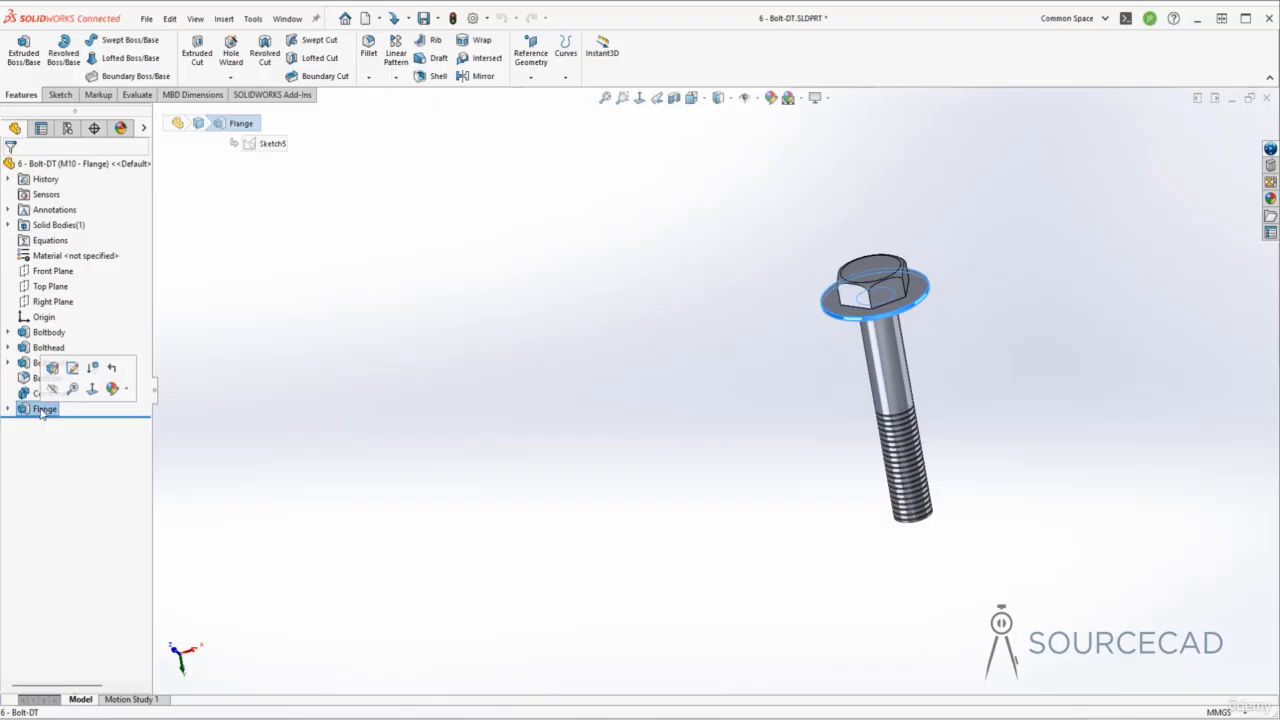
{"action": "right_click", "coordinate": [42, 412]}
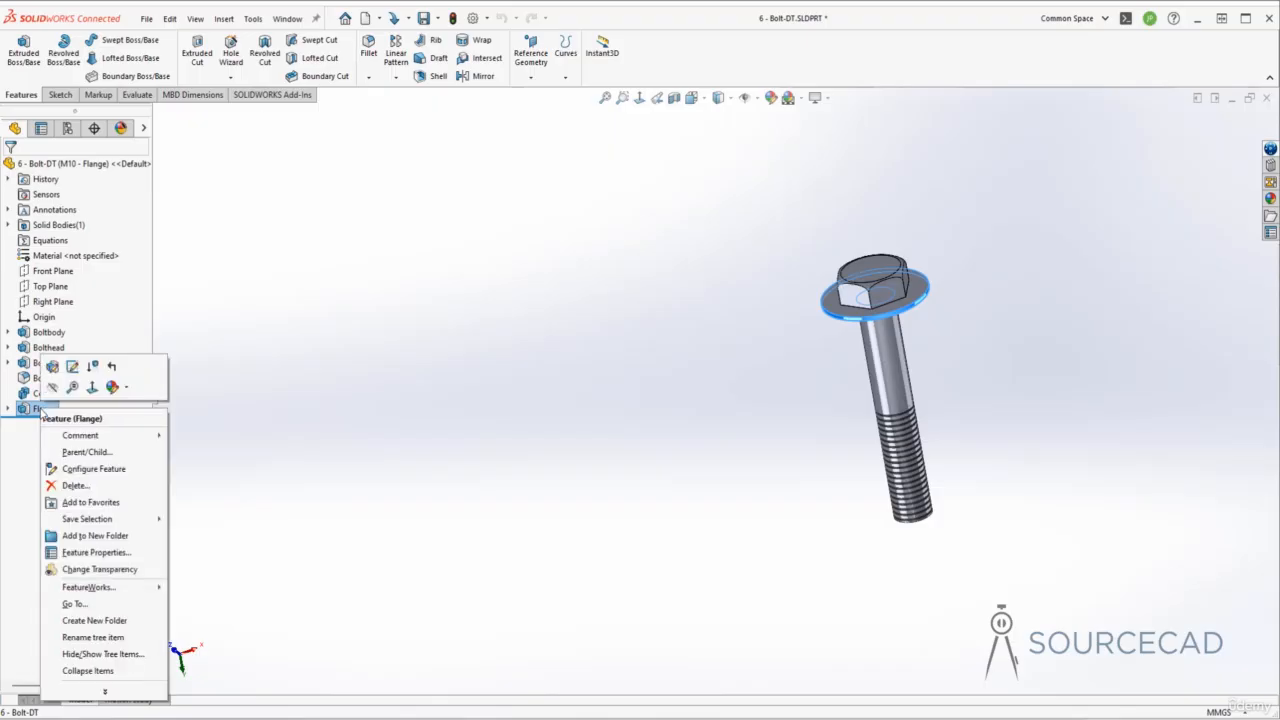
{"action": "left_click", "coordinate": [93, 367]}
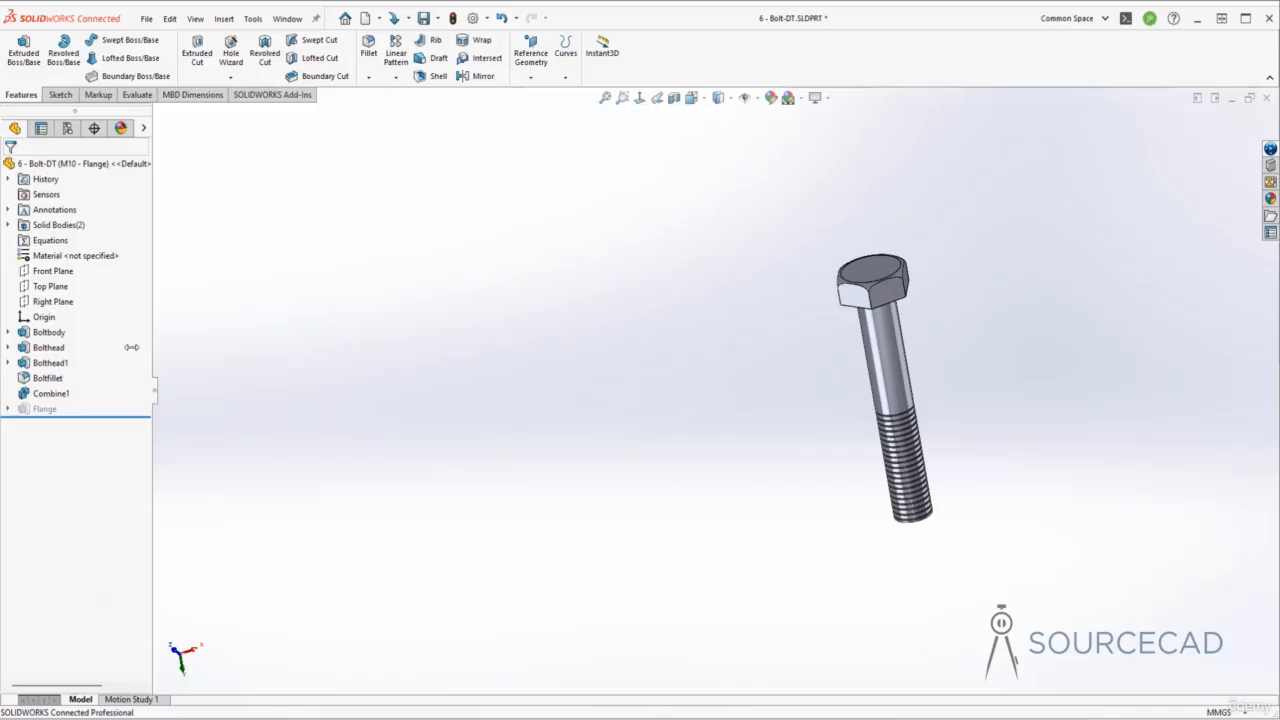
{"action": "left_click", "coordinate": [67, 128]}
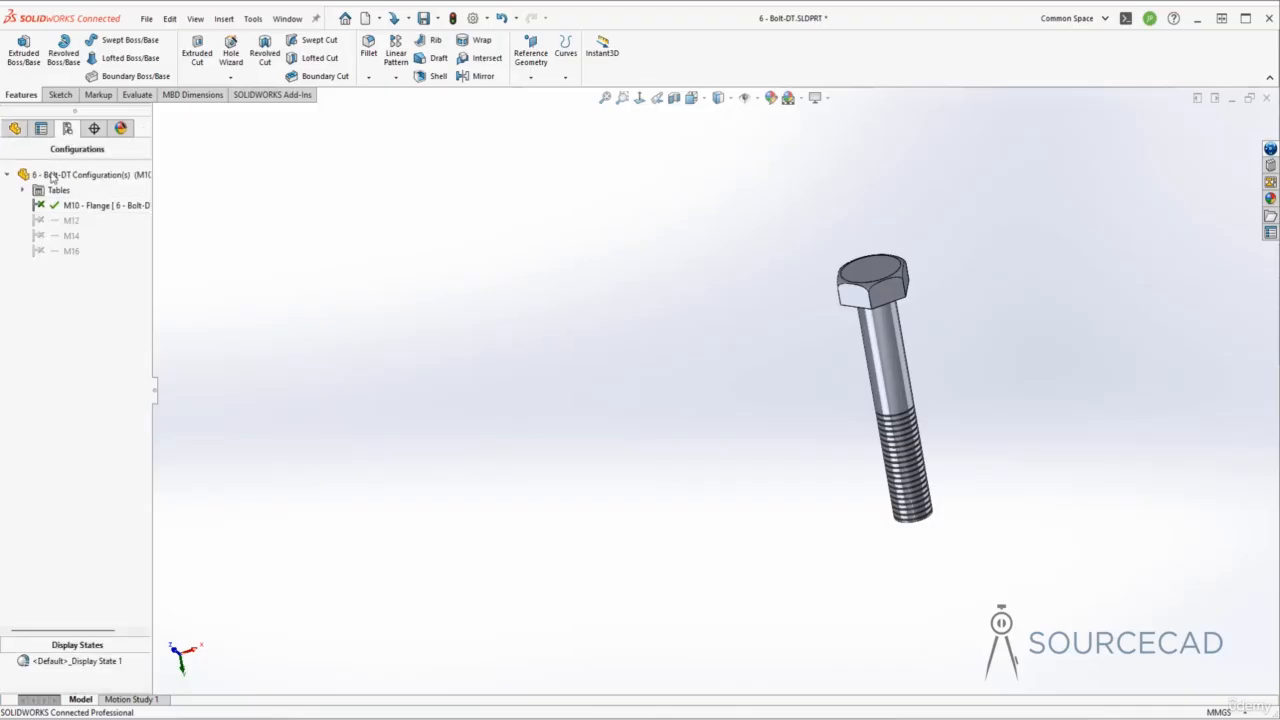
- Apply Plain Carbon Steel as the bolt's material, linking display states to configurations
{"action": "left_click", "coordinate": [14, 128]}
{"action": "right_click", "coordinate": [62, 258]}
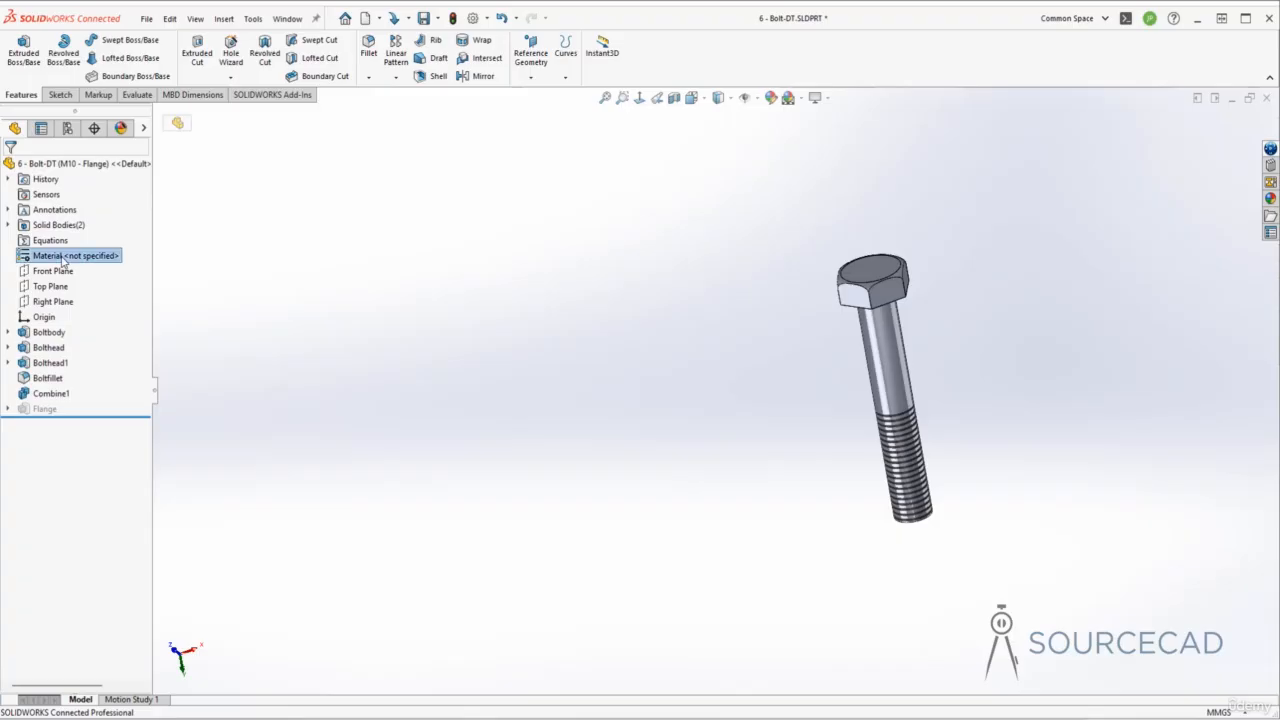
{"action": "left_click", "coordinate": [129, 268]}
{"action": "scroll", "coordinate": [446, 300], "scroll_direction": "down", "scroll_amount": 7}
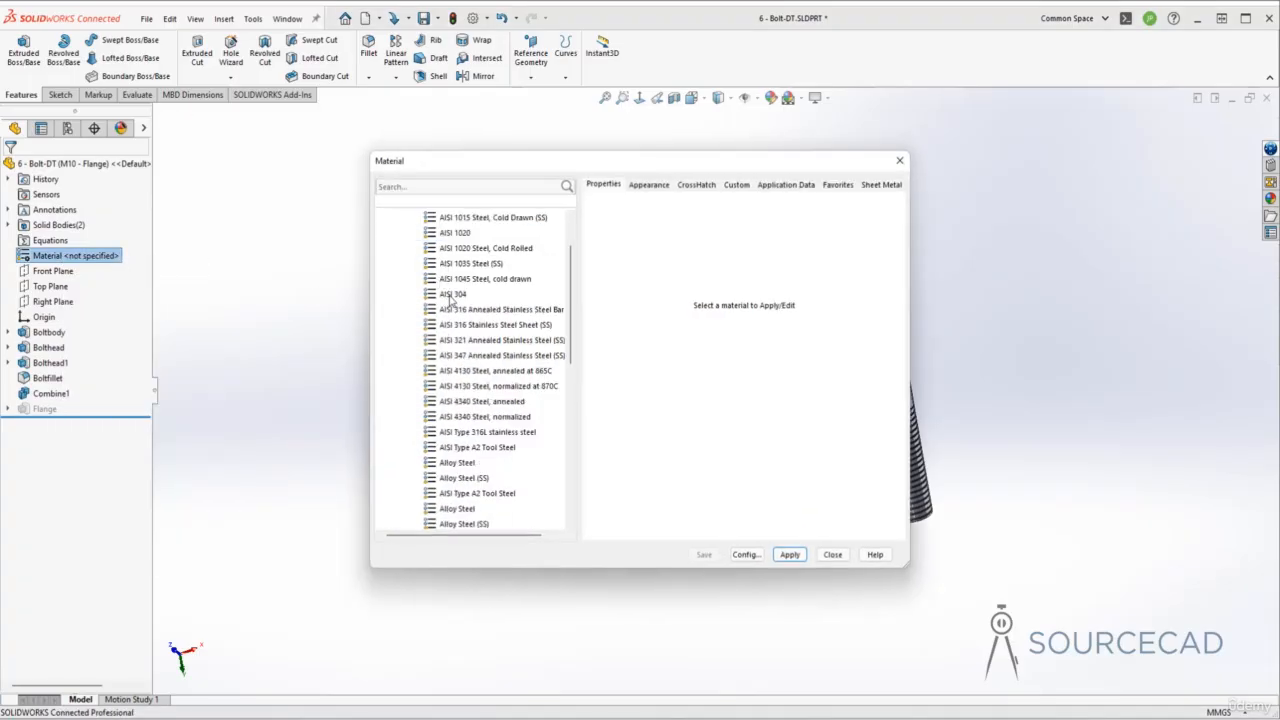
{"action": "left_click", "coordinate": [469, 358]}
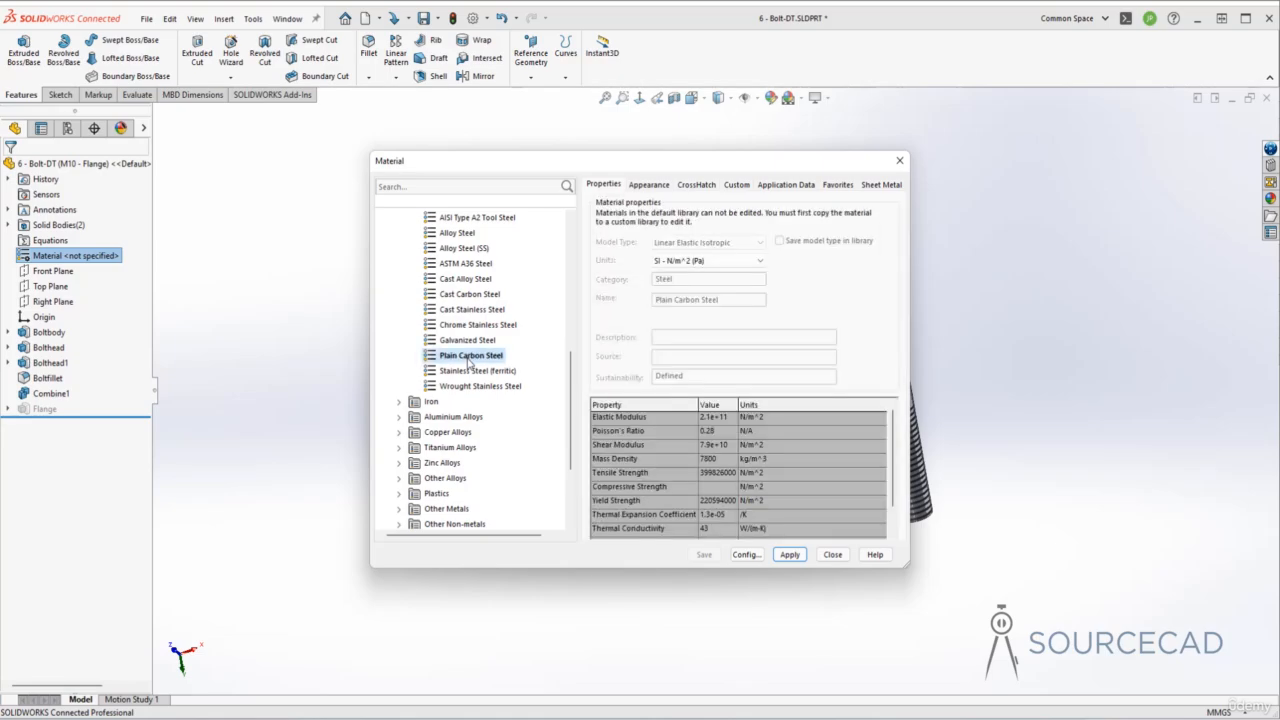
{"action": "left_click", "coordinate": [790, 555]}
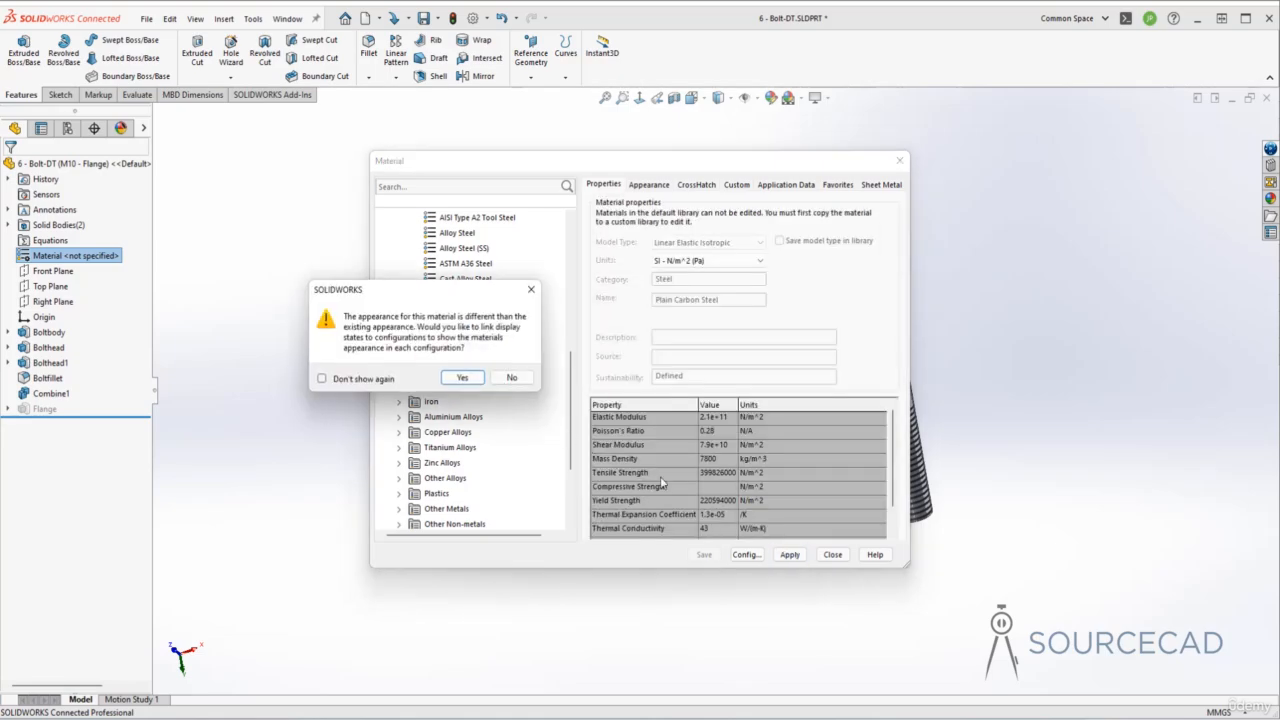
{"action": "left_click", "coordinate": [464, 379]}
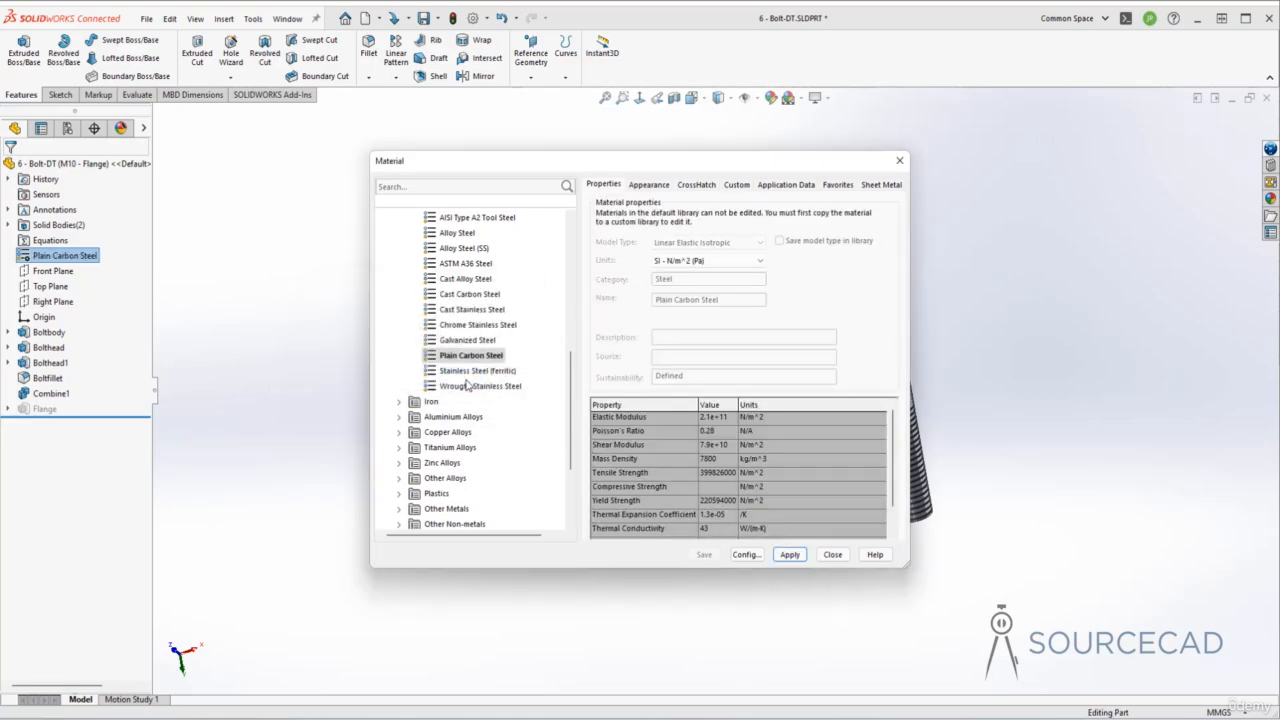
{"action": "left_click", "coordinate": [833, 555]}
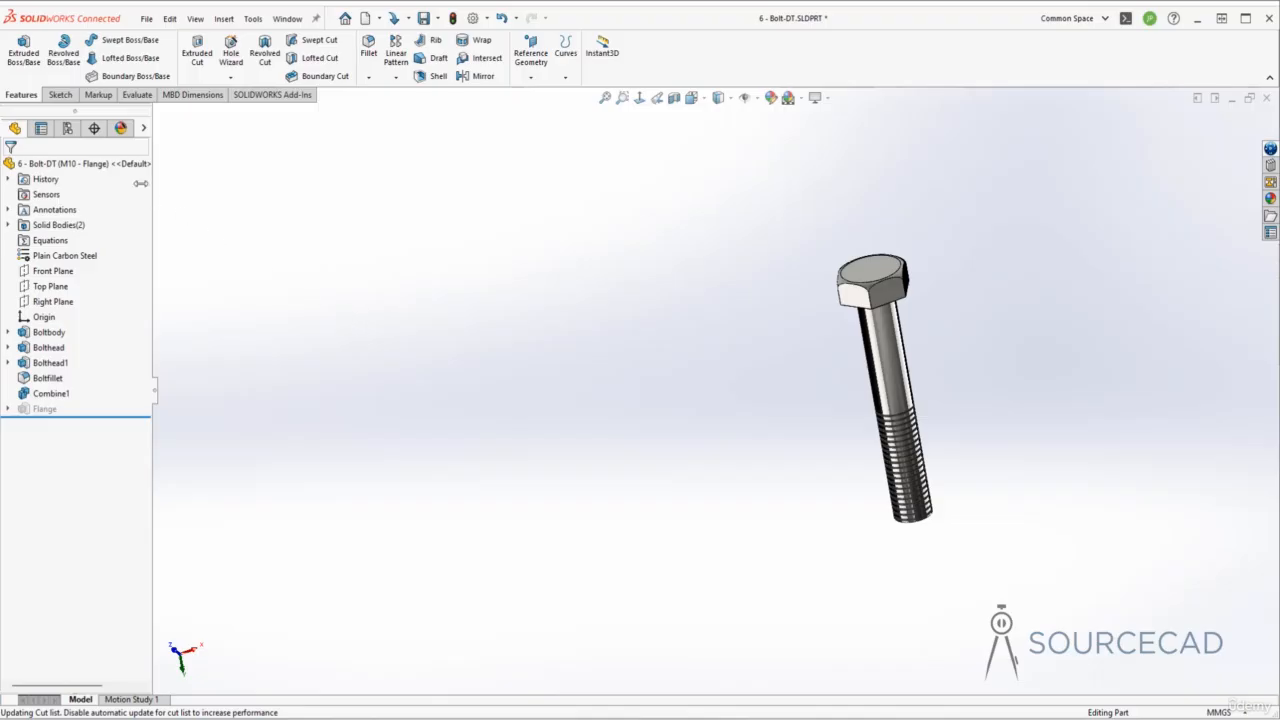
- Open the part's Excel design table for editing
{"action": "left_click", "coordinate": [67, 128]}
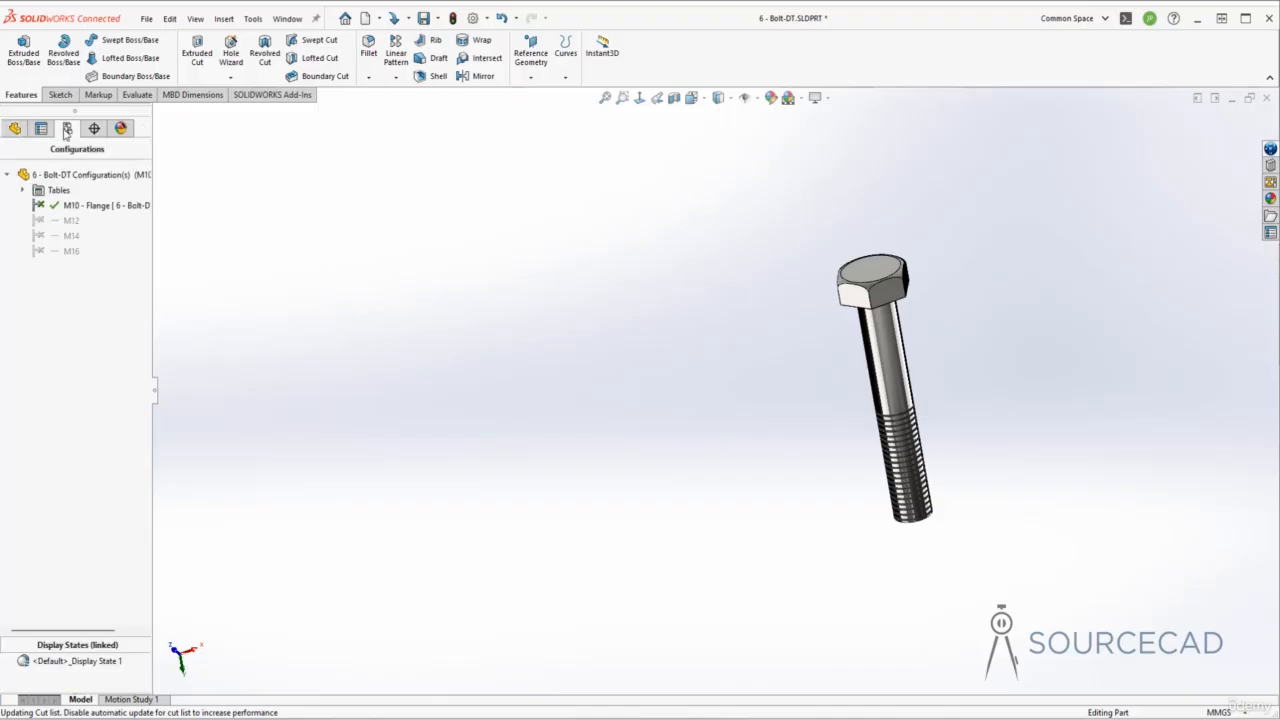
{"action": "left_click", "coordinate": [23, 191]}
{"action": "left_click", "coordinate": [87, 206]}
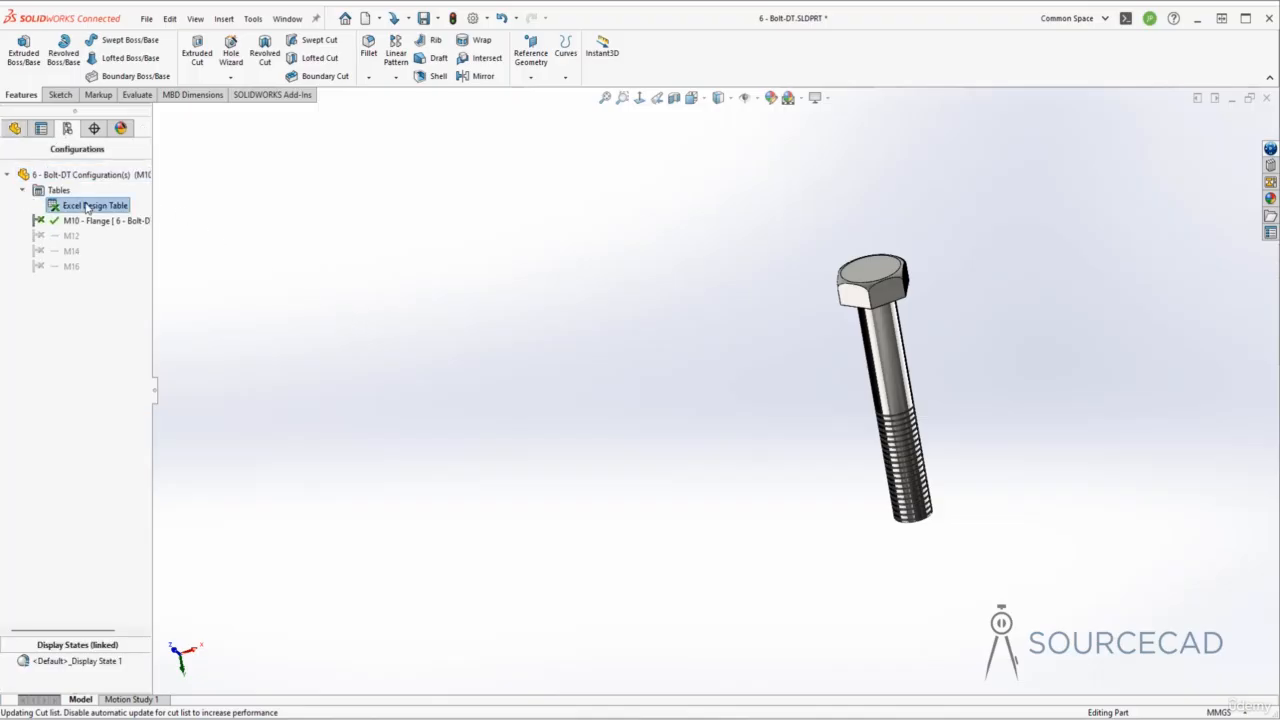
{"action": "right_click", "coordinate": [87, 207]}
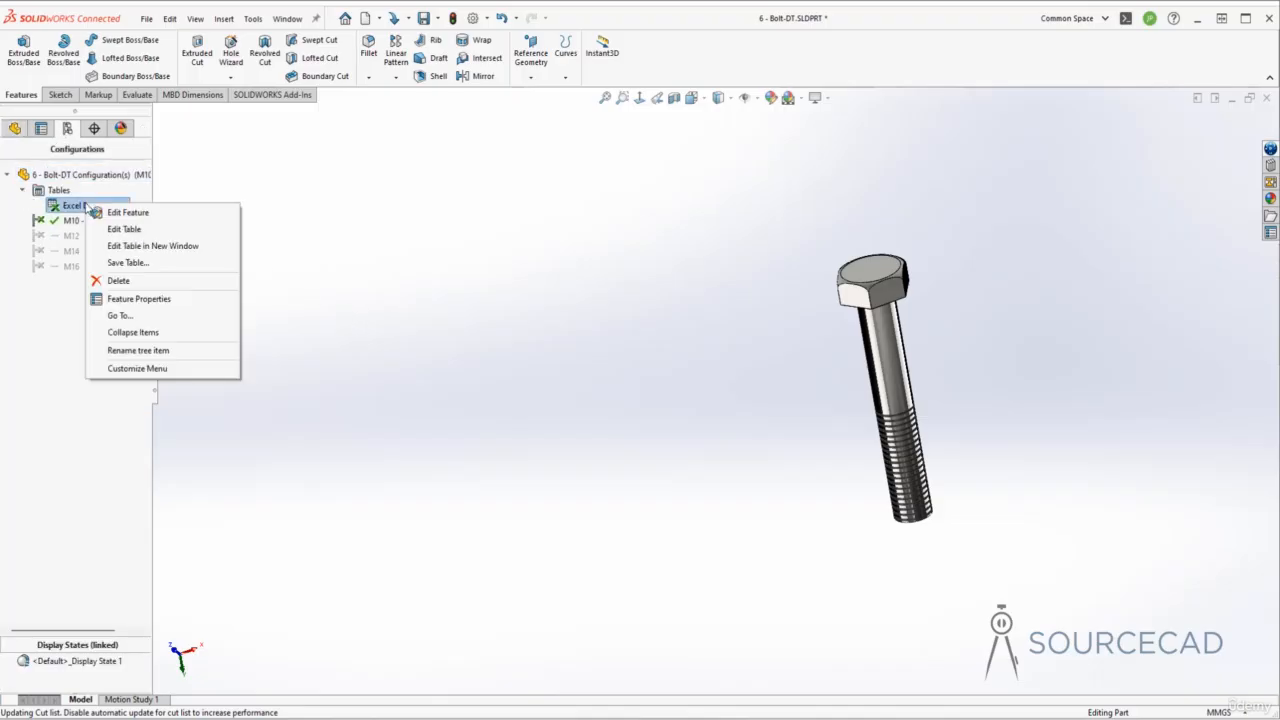
{"action": "left_click", "coordinate": [185, 232]}
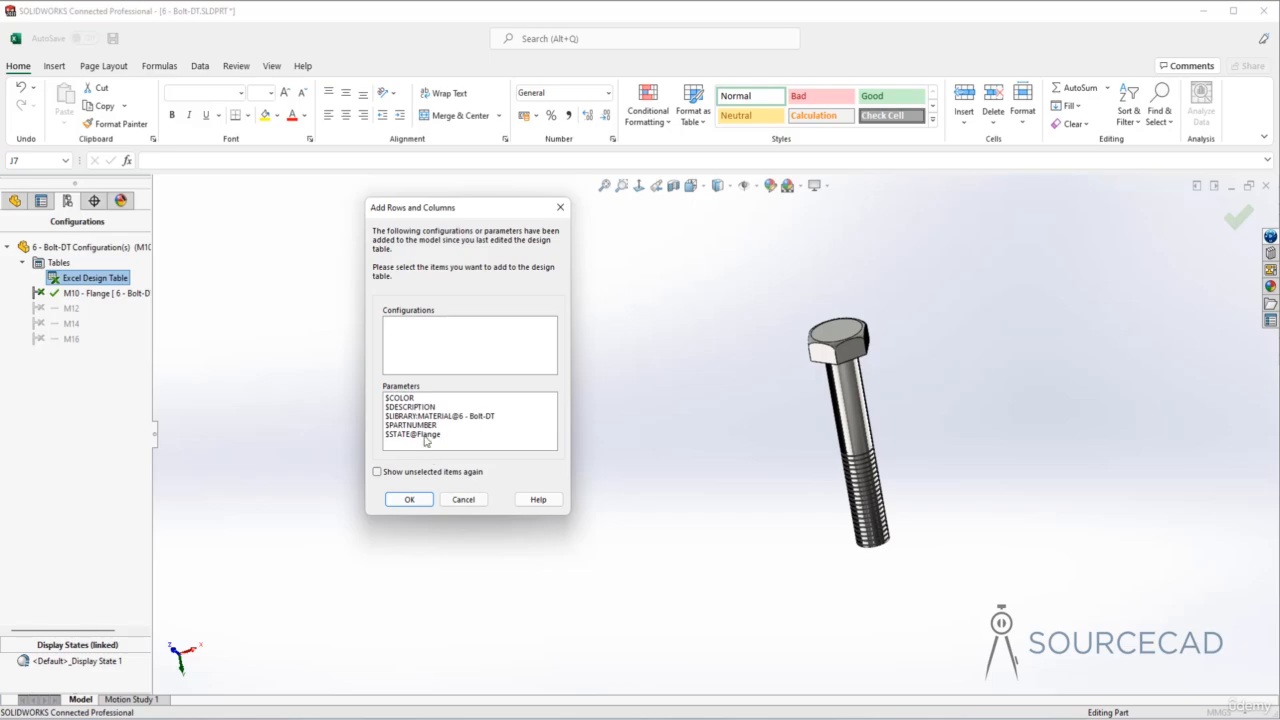
- Add the $STATE@Flange and $LIBRARY:MATERIAL@6 - Bolt-DT parameters to the design table
{"action": "left_click", "coordinate": [428, 436]}
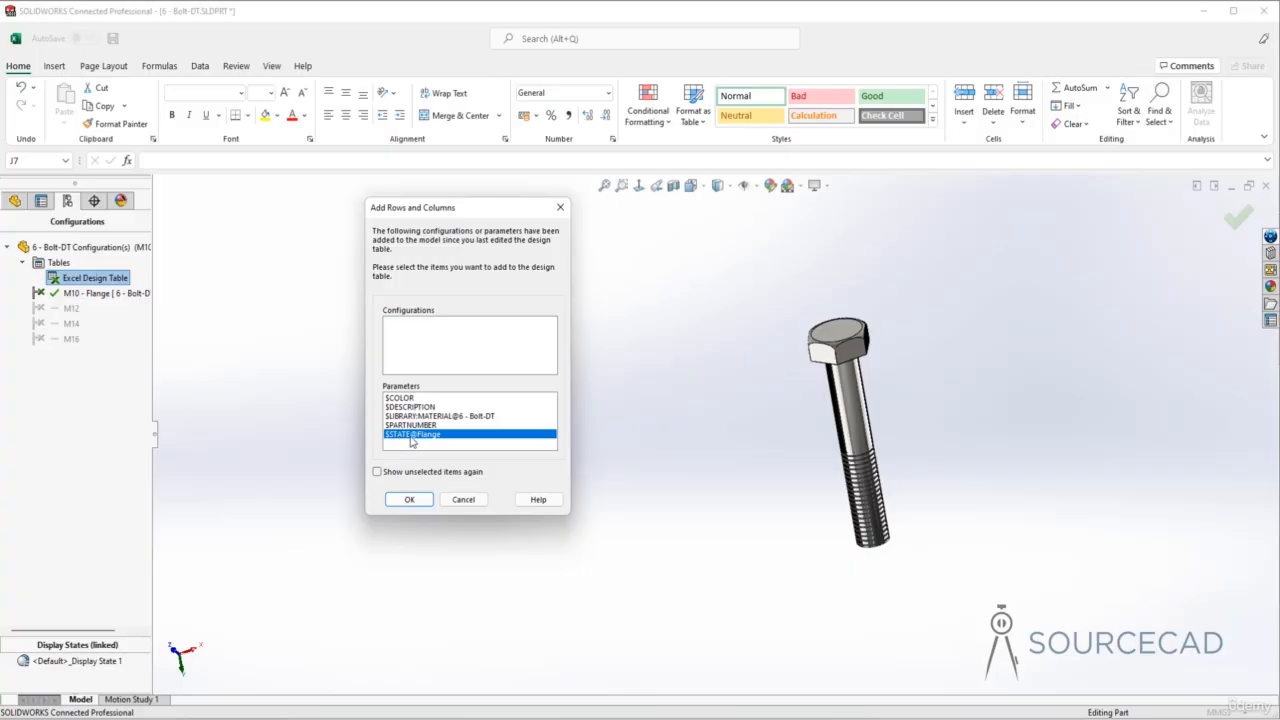
{"action": "left_click", "coordinate": [443, 417], "text": "ctrl"}
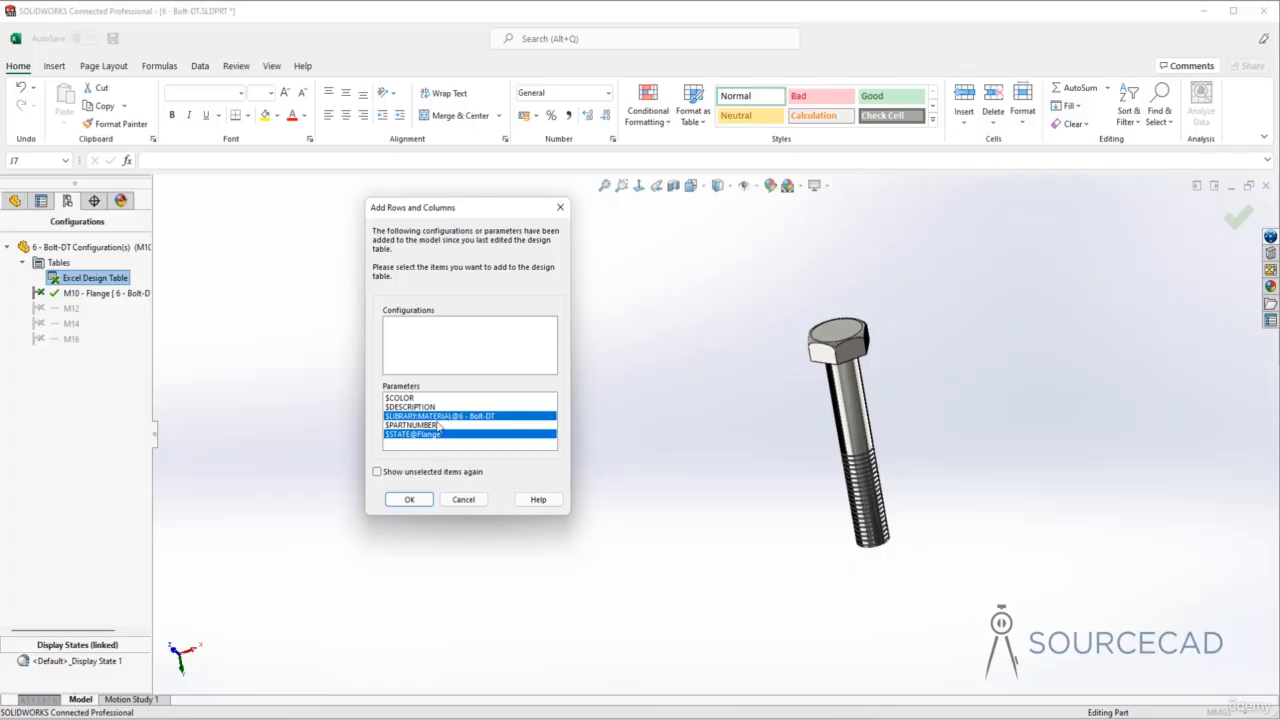
{"action": "left_click", "coordinate": [410, 499]}
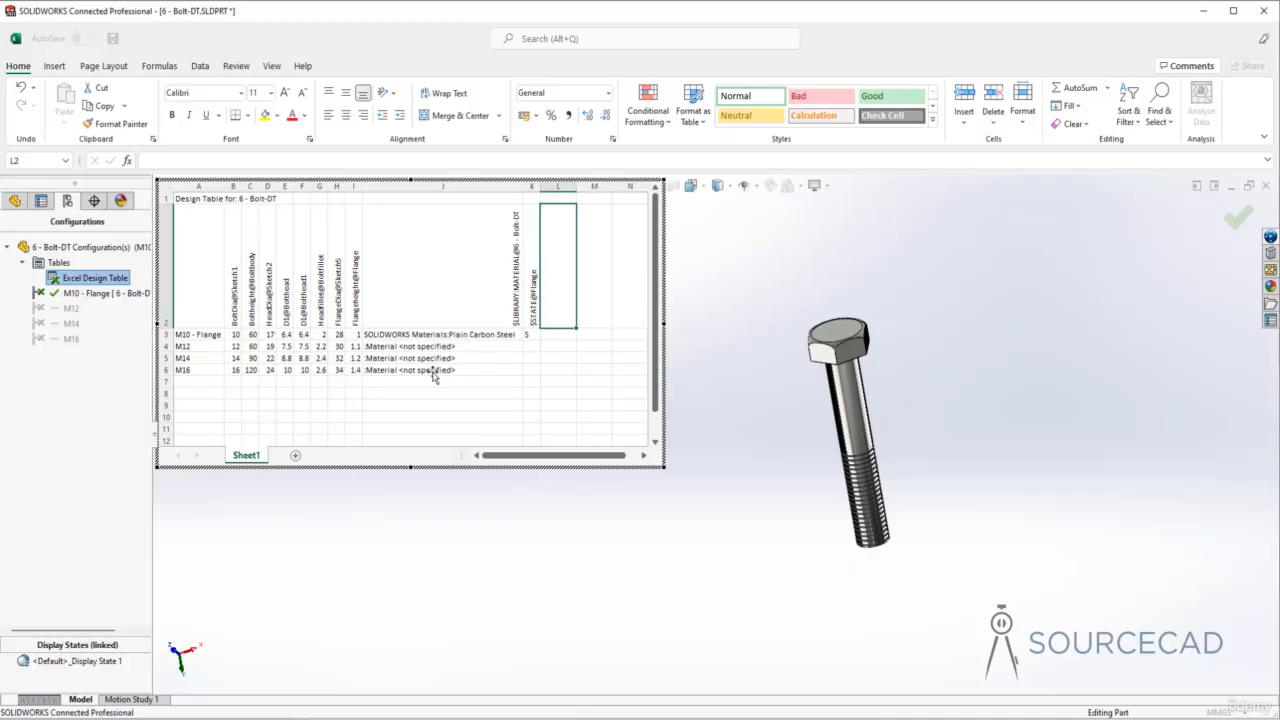
- Set the design table material to Cast Alloy Steel for M12, Brass for M14 and Copper for M16
{"action": "left_click", "coordinate": [482, 347]}
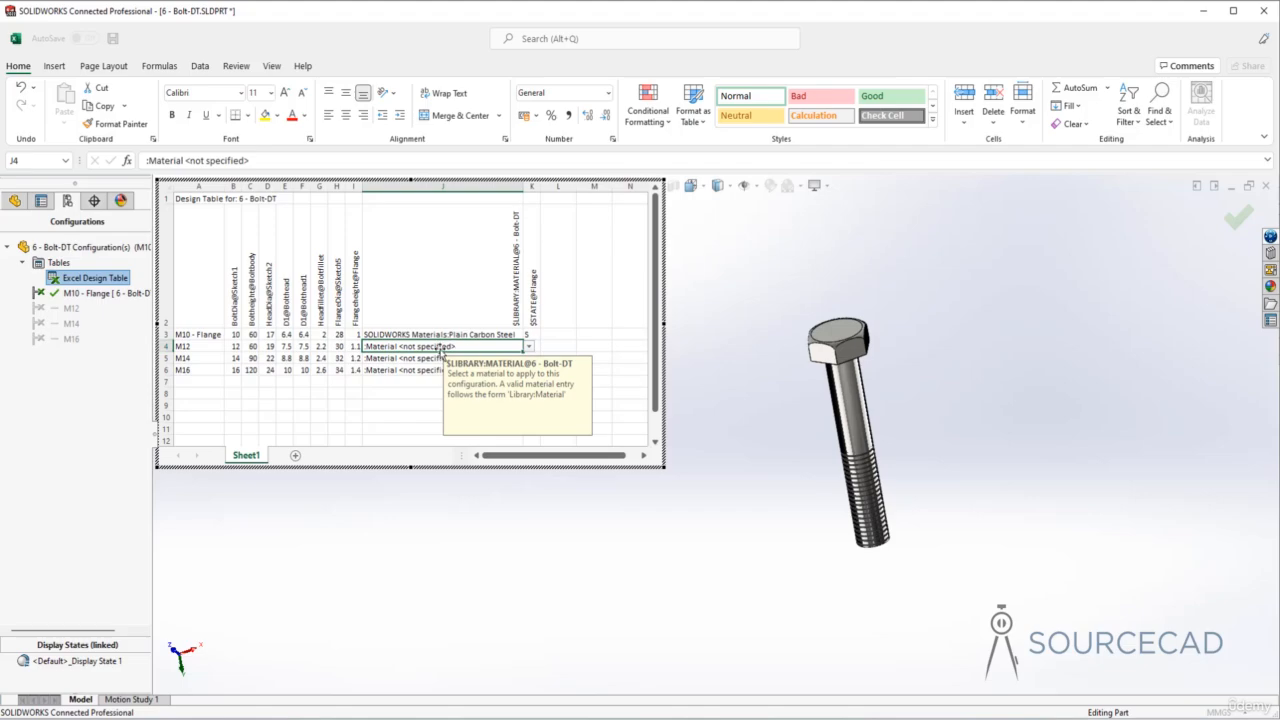
{"action": "left_click", "coordinate": [531, 347]}
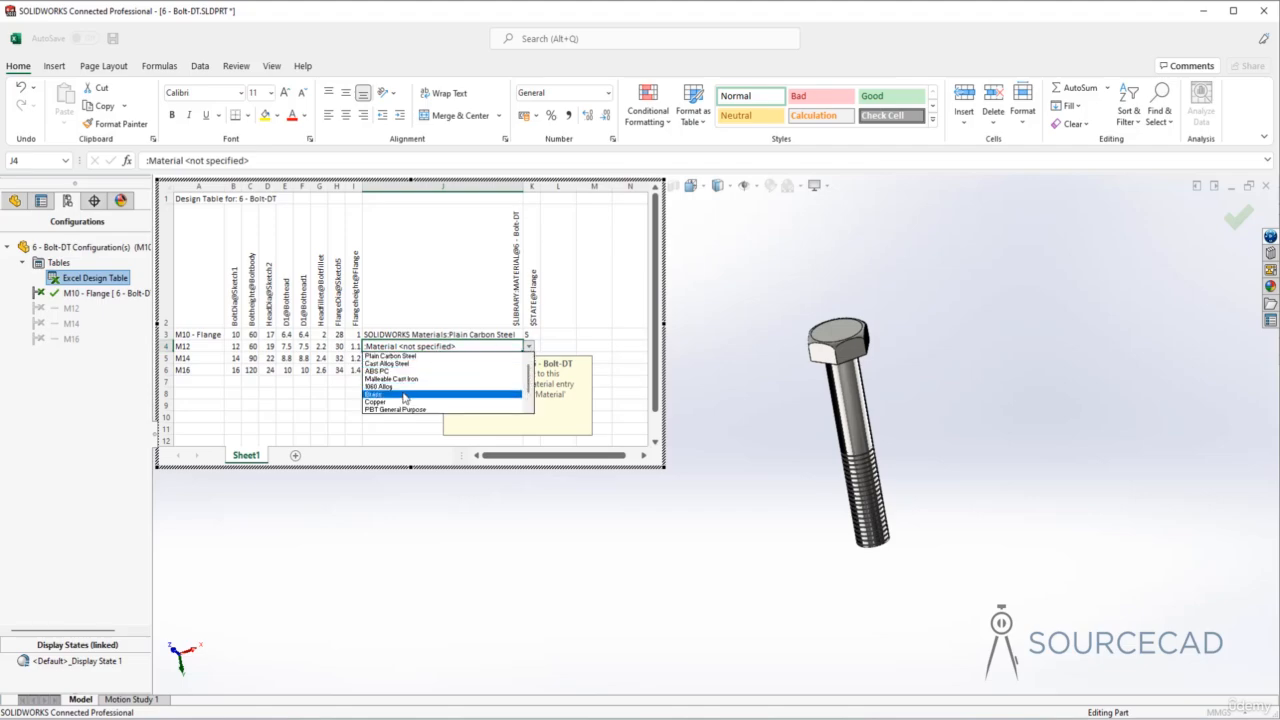
{"action": "left_click", "coordinate": [410, 363]}
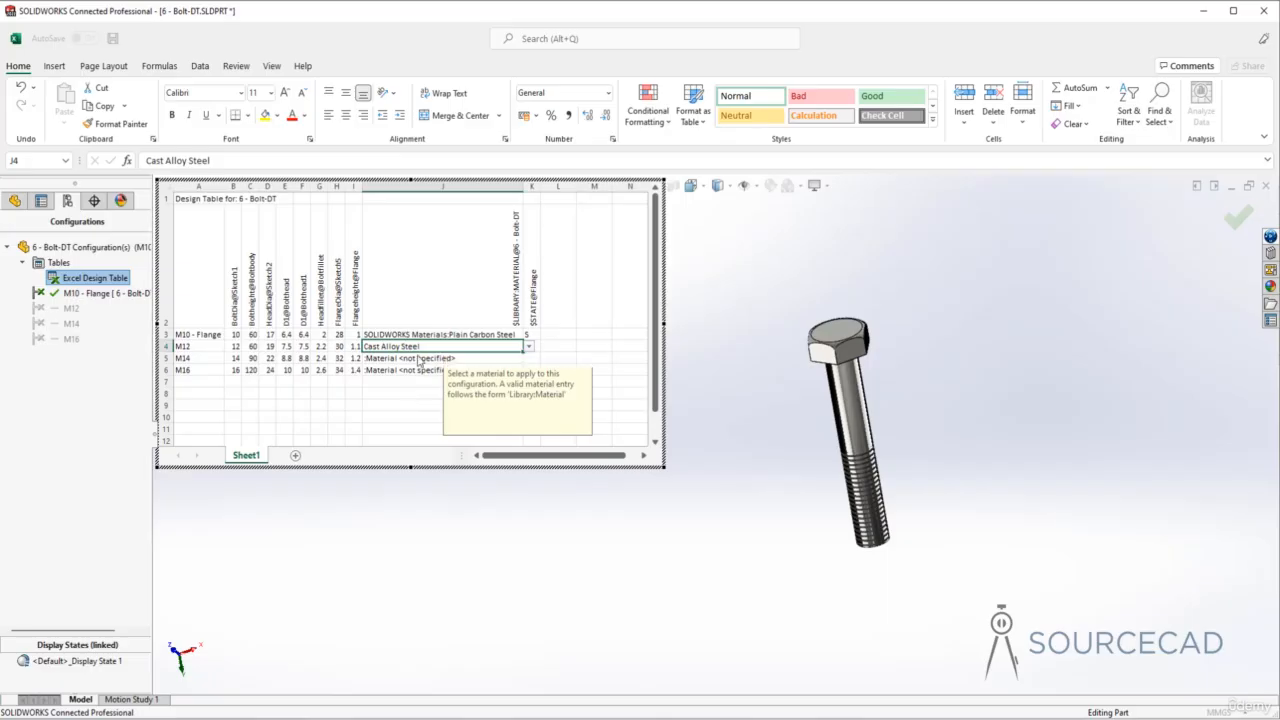
{"action": "left_click", "coordinate": [418, 360]}
{"action": "left_click", "coordinate": [529, 358]}
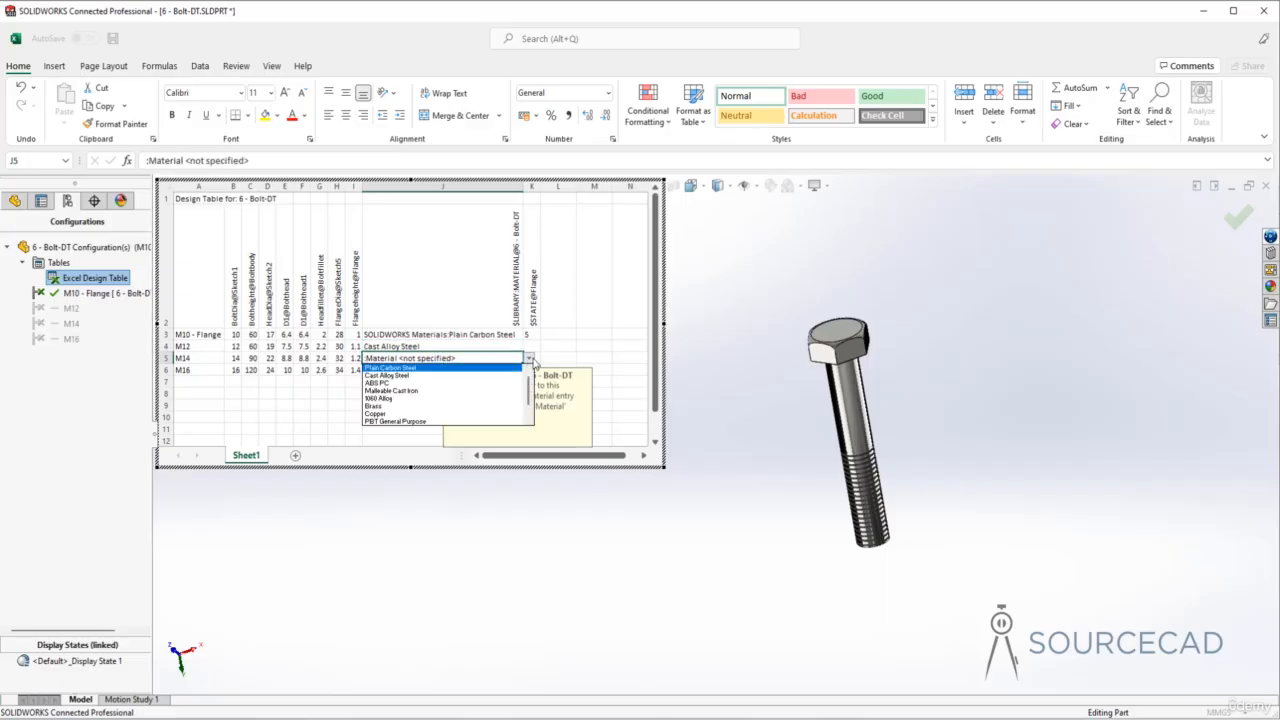
{"action": "left_click", "coordinate": [398, 407]}
{"action": "left_click", "coordinate": [417, 372]}
{"action": "left_click", "coordinate": [529, 372]}
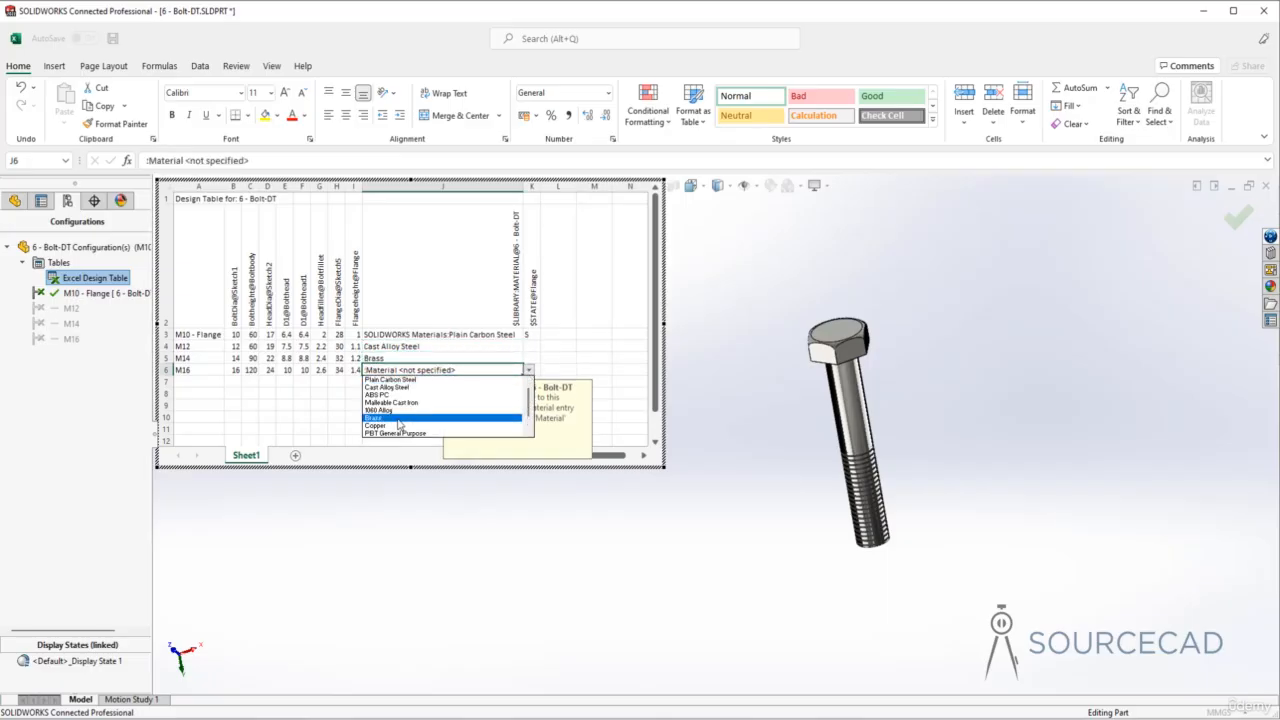
{"action": "left_click", "coordinate": [400, 420]}
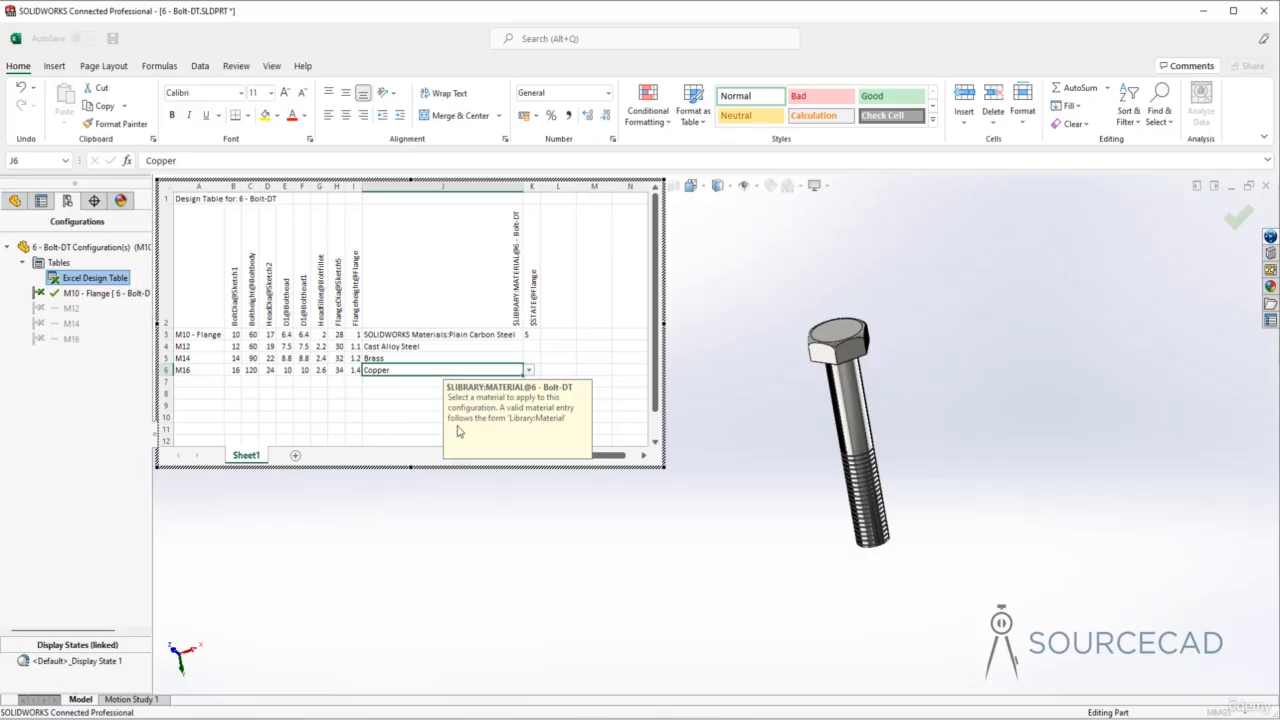
{"action": "left_click", "coordinate": [528, 336]}
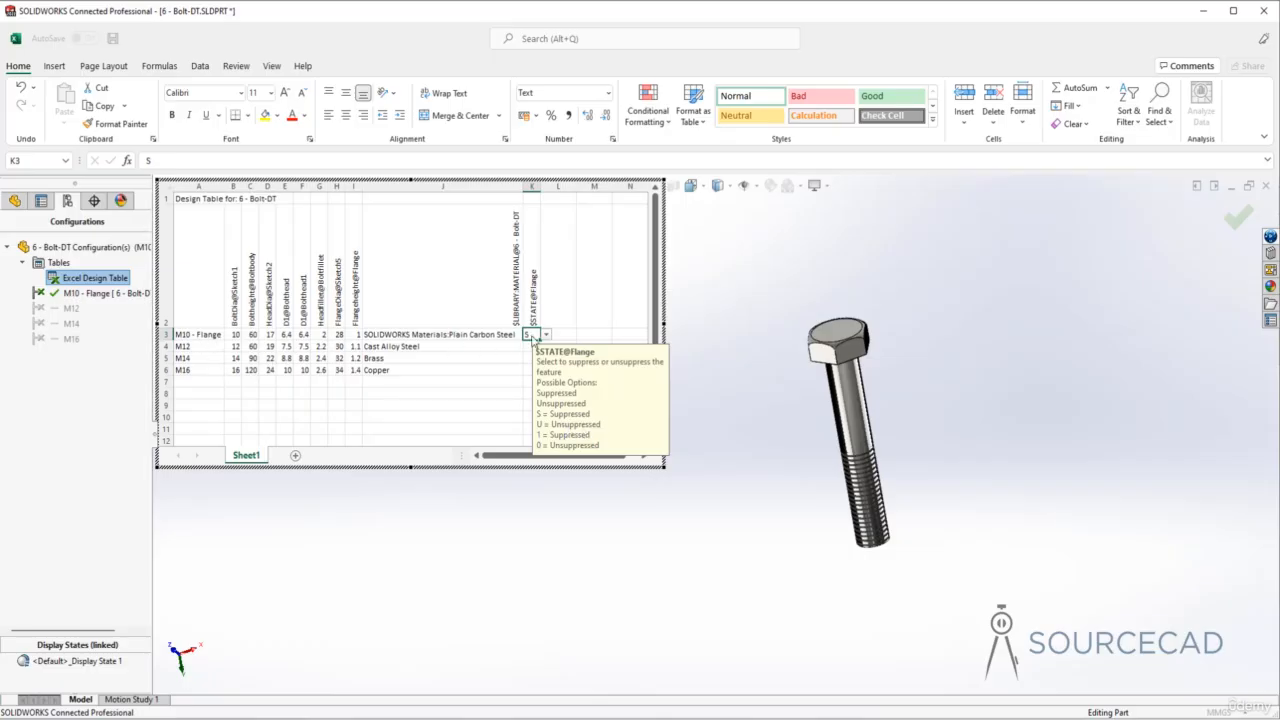
{"action": "left_click", "coordinate": [456, 373]}
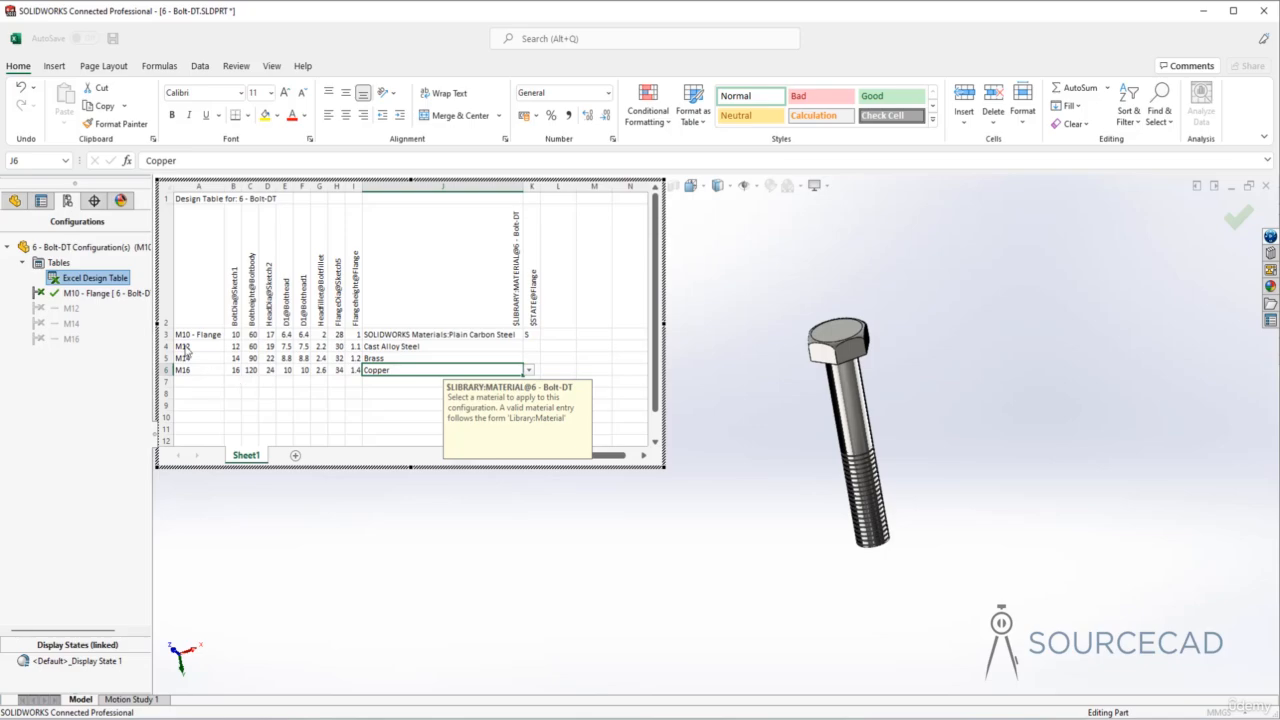
{"action": "left_click_drag", "start_coordinate": [185, 347], "coordinate": [440, 353]}
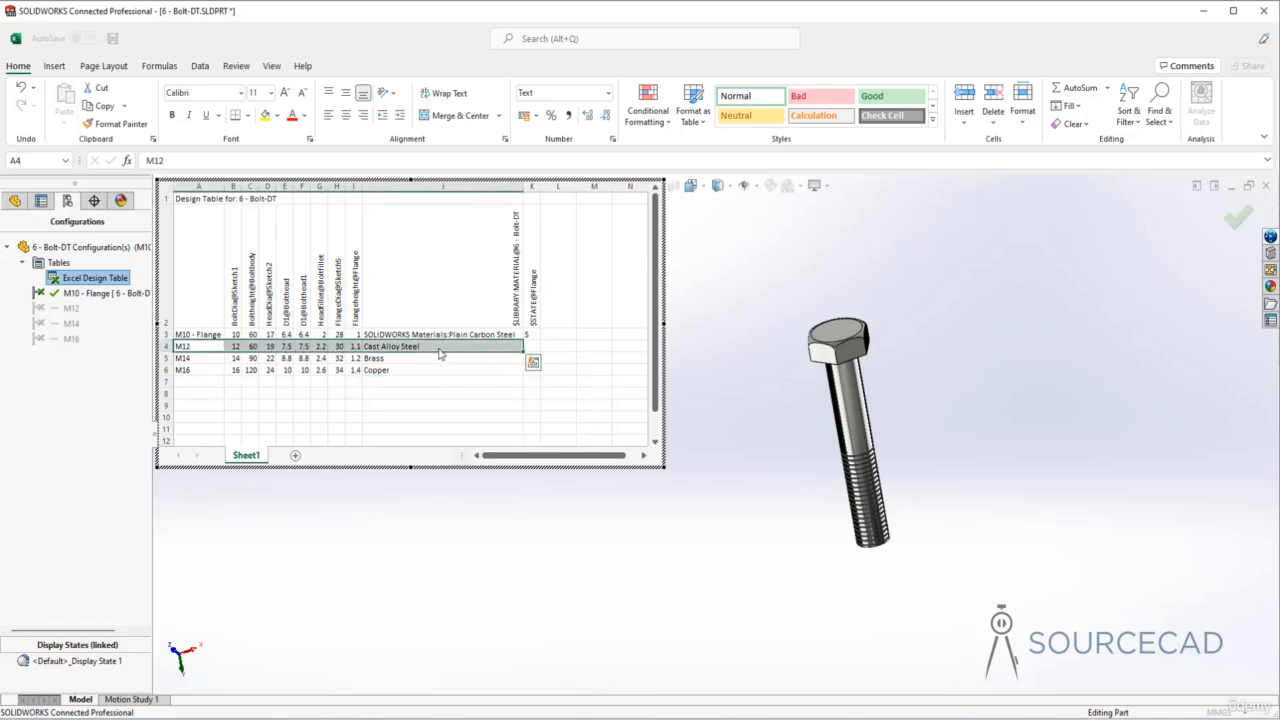
{"action": "left_click", "coordinate": [421, 371]}
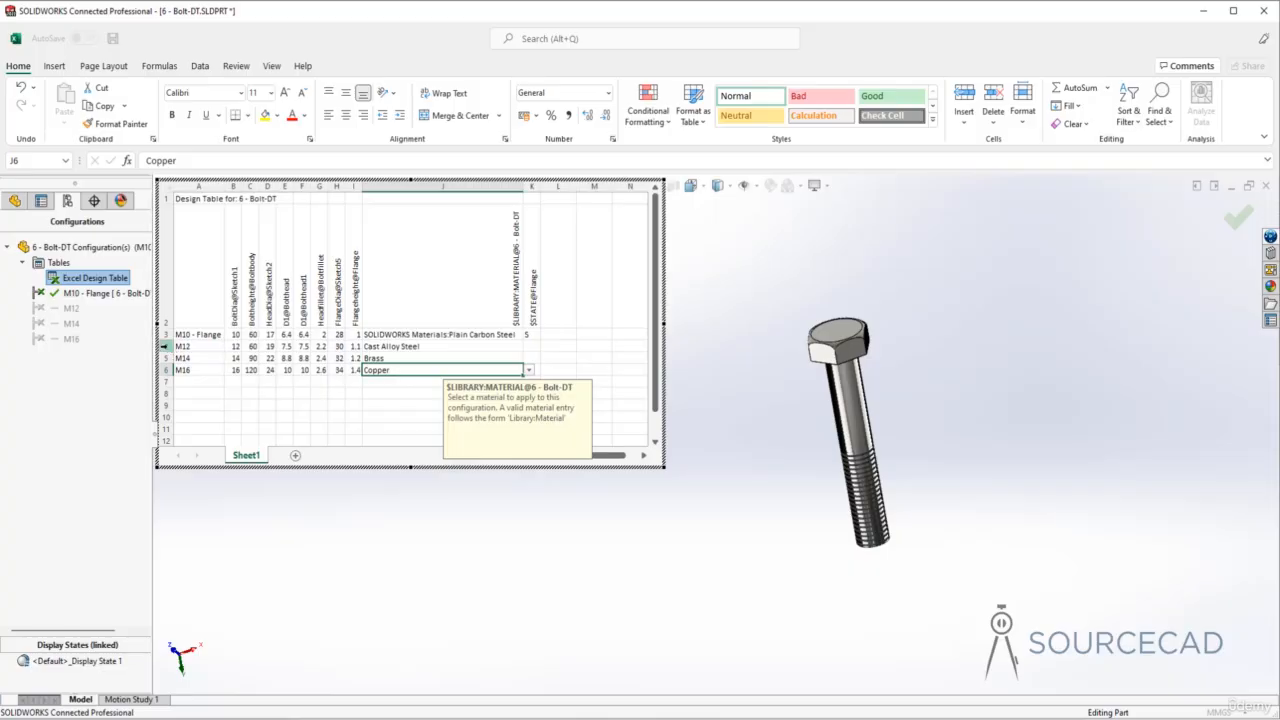
- Insert a blank row above each of the M12, M14 and M16 rows in the design table
{"action": "left_click", "coordinate": [166, 346]}
{"action": "right_click", "coordinate": [168, 347]}
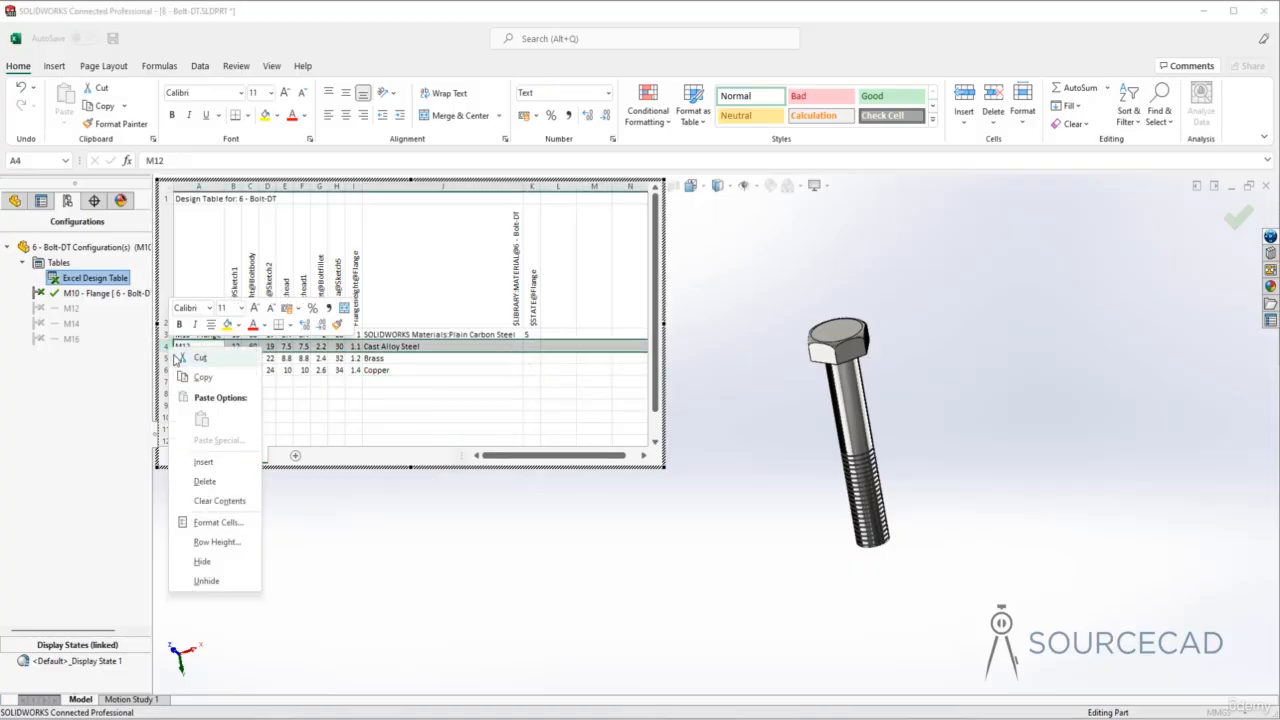
{"action": "left_click", "coordinate": [204, 462]}
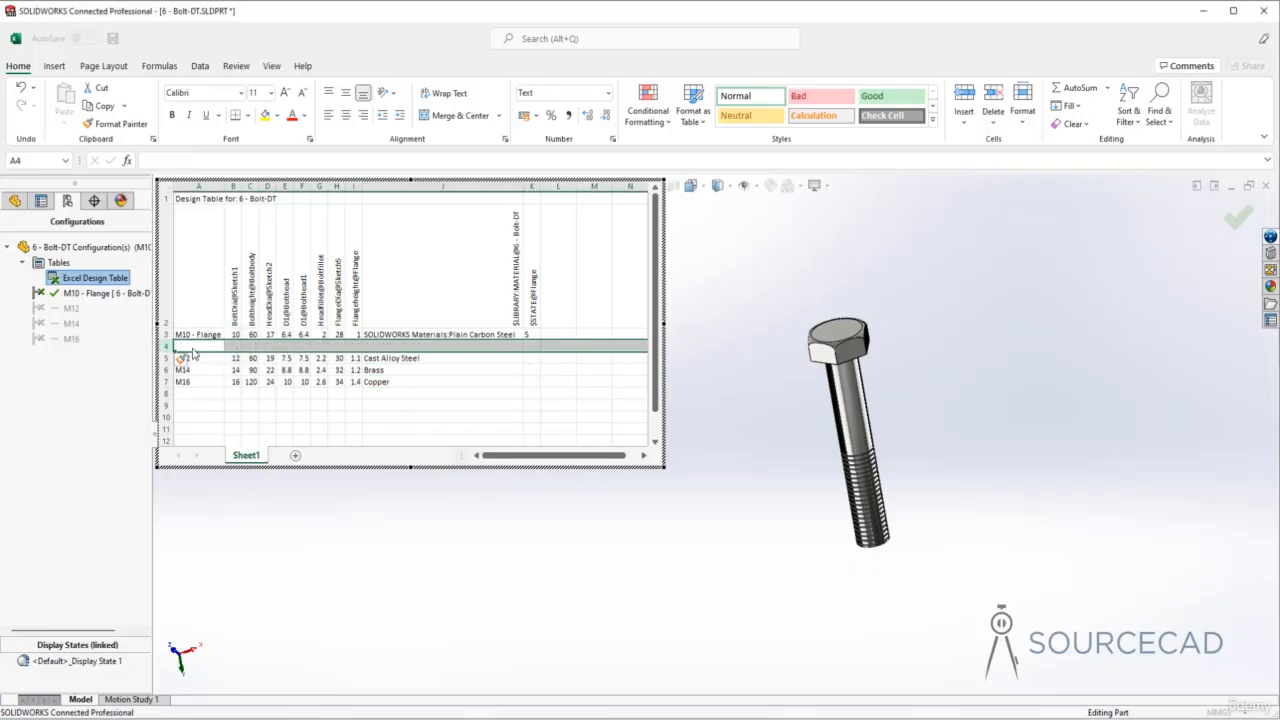
{"action": "right_click", "coordinate": [168, 371]}
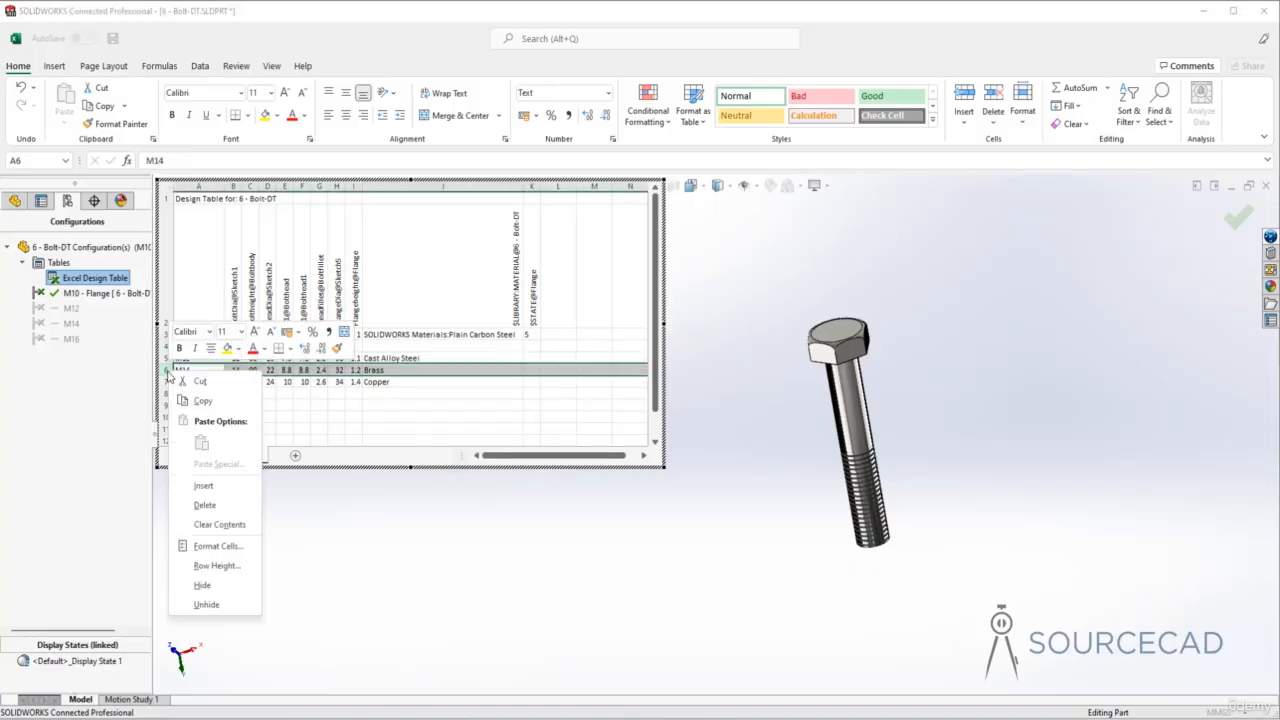
{"action": "left_click", "coordinate": [204, 485]}
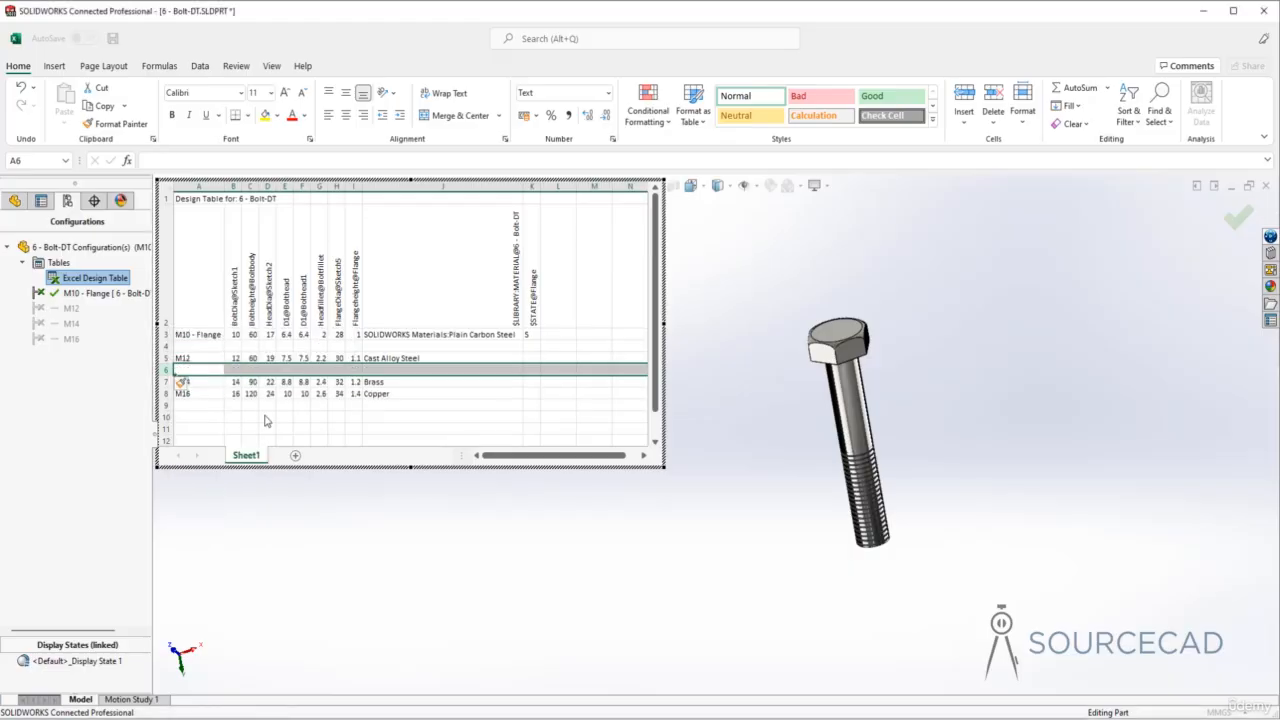
{"action": "right_click", "coordinate": [168, 393]}
{"action": "left_click", "coordinate": [204, 507]}
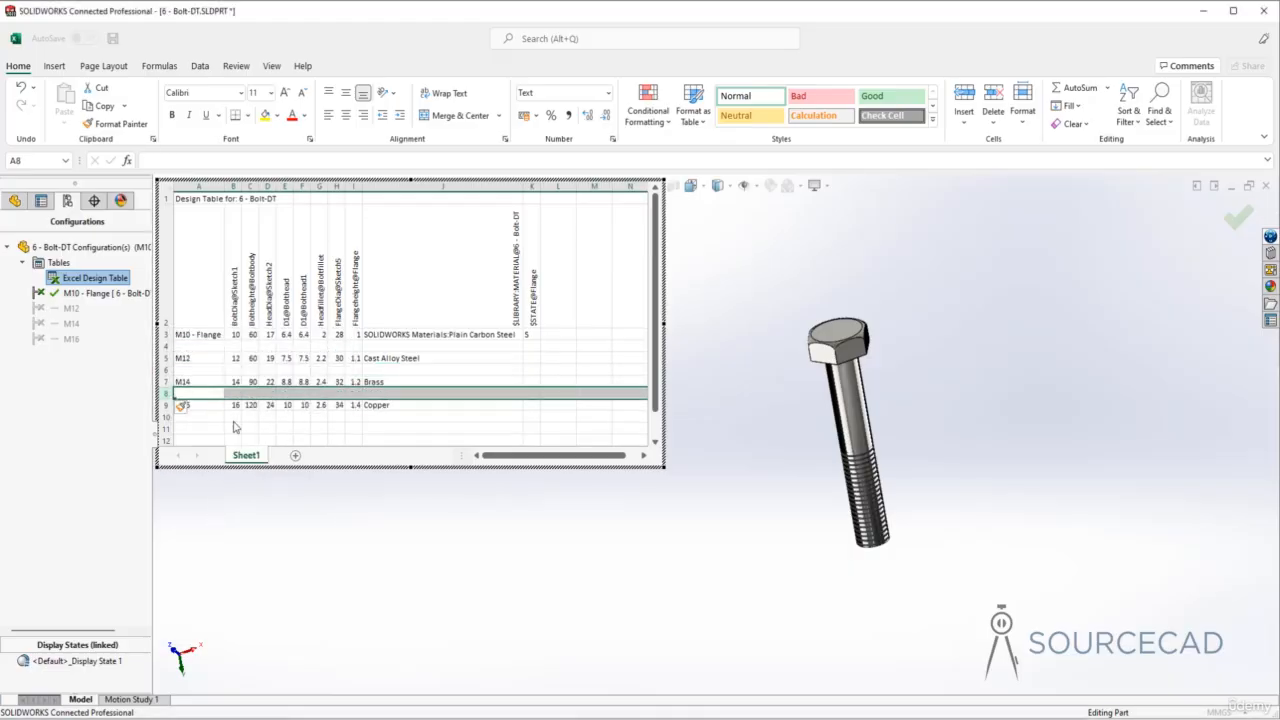
{"action": "left_click", "coordinate": [250, 405]}
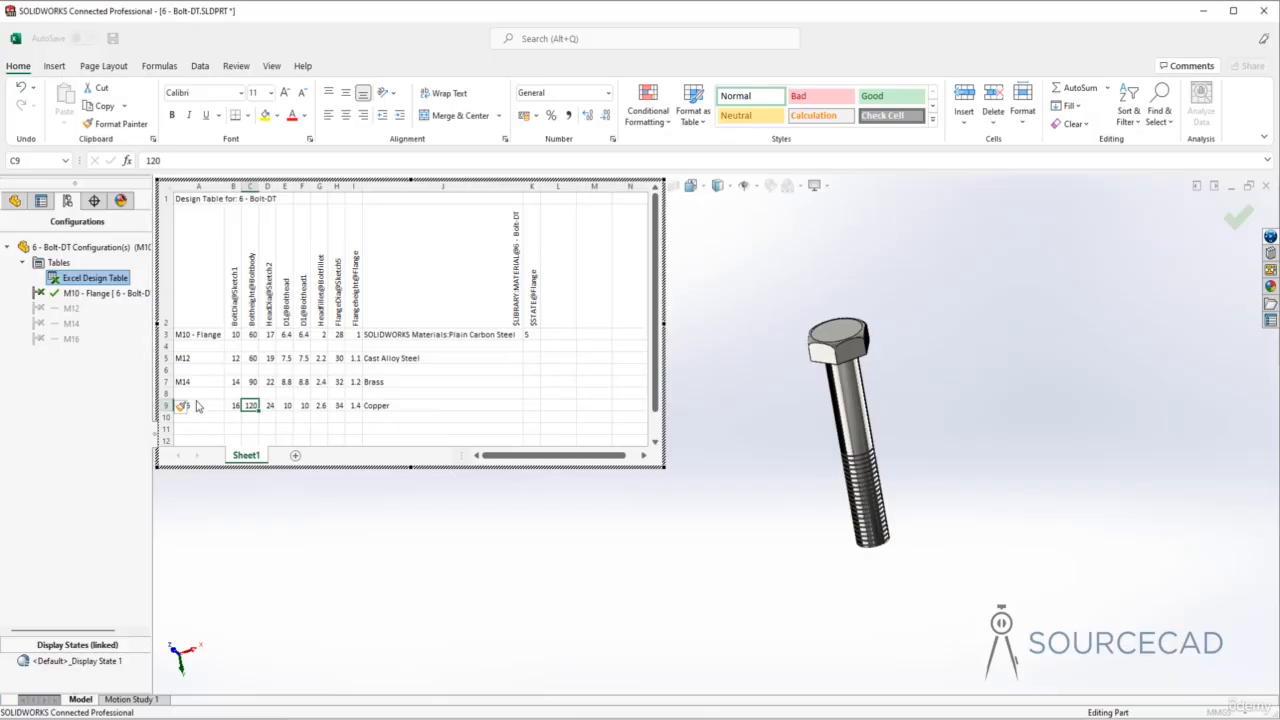
- Copy the complete M10 - Flange row, including material and flange state, into the blank row 4 below it
{"action": "left_click_drag", "start_coordinate": [190, 336], "coordinate": [535, 340]}
{"action": "key", "text": "ctrl+c"}
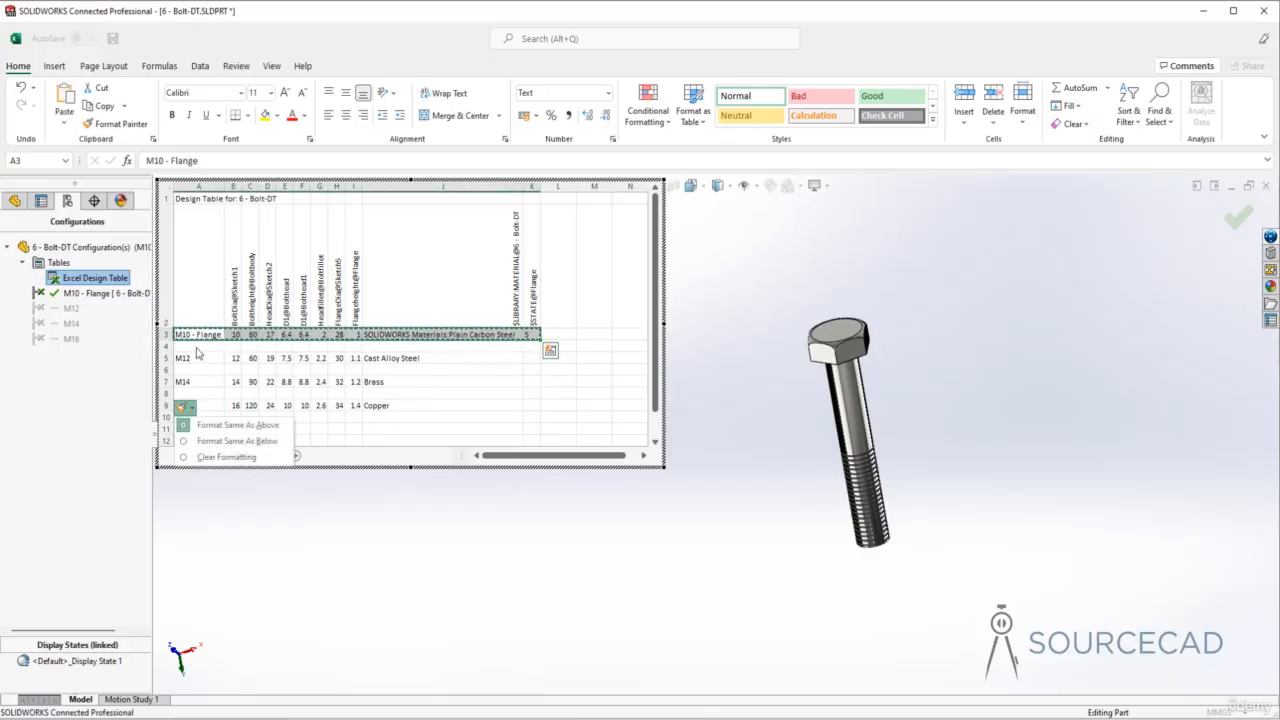
{"action": "left_click", "coordinate": [197, 350]}
{"action": "key", "text": "ctrl+v"}
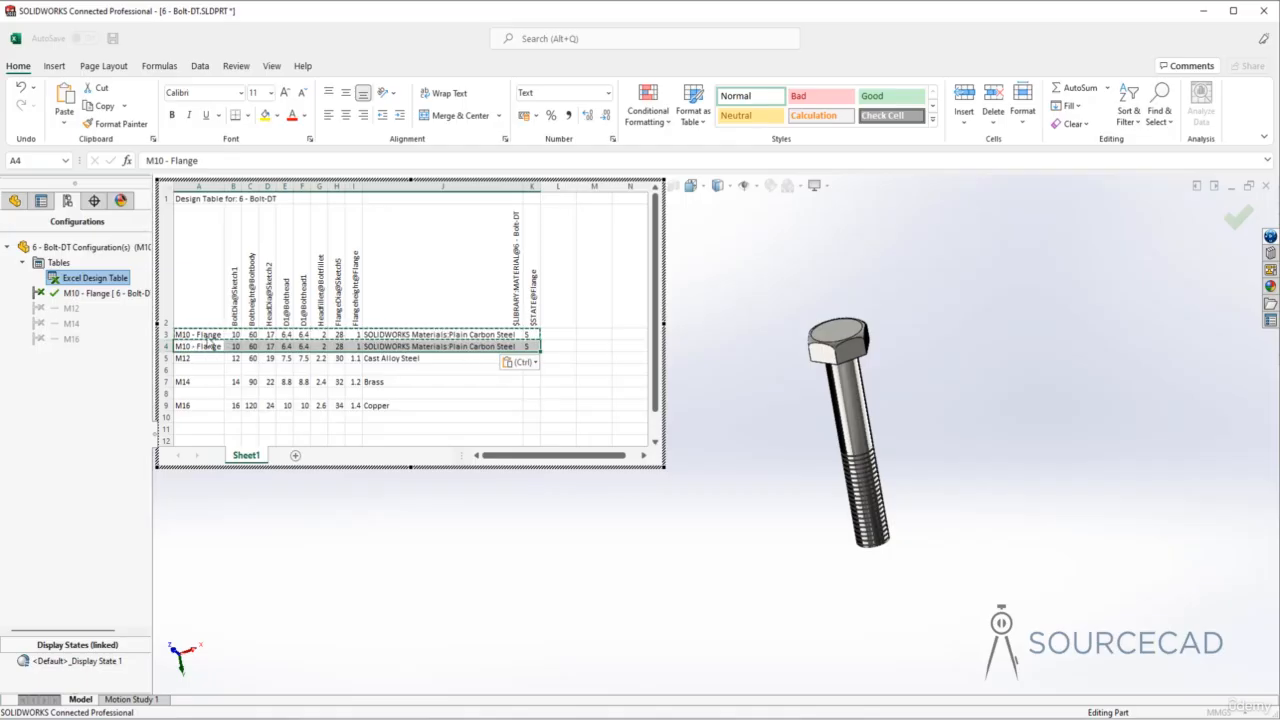
- Rename the configuration in row 3 of the design table as M10
{"action": "left_click", "coordinate": [207, 336]}
{"action": "double_click", "coordinate": [207, 336]}
{"action": "left_click_drag", "start_coordinate": [188, 336], "coordinate": [222, 336]}
{"action": "key", "text": "Delete"}
{"action": "key", "text": "Return"}
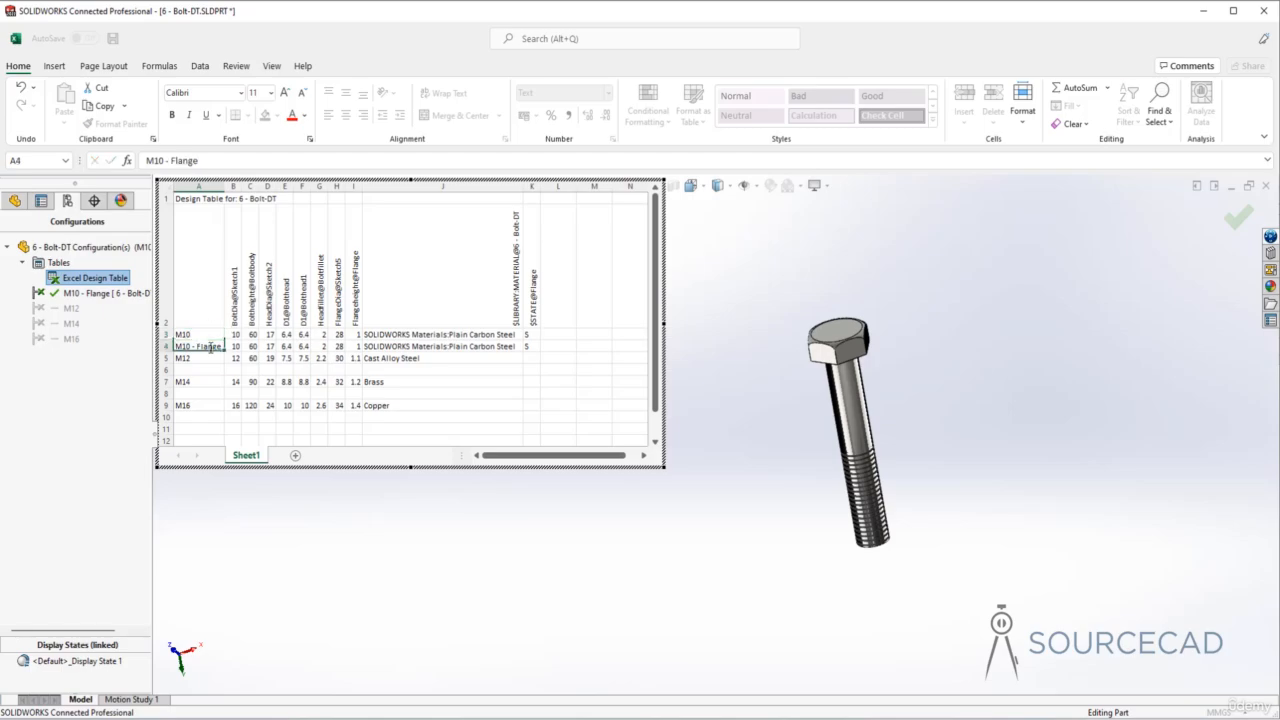
- Set the $STATE@Flange value of the M10 - Flange row to U
{"action": "double_click", "coordinate": [531, 346]}
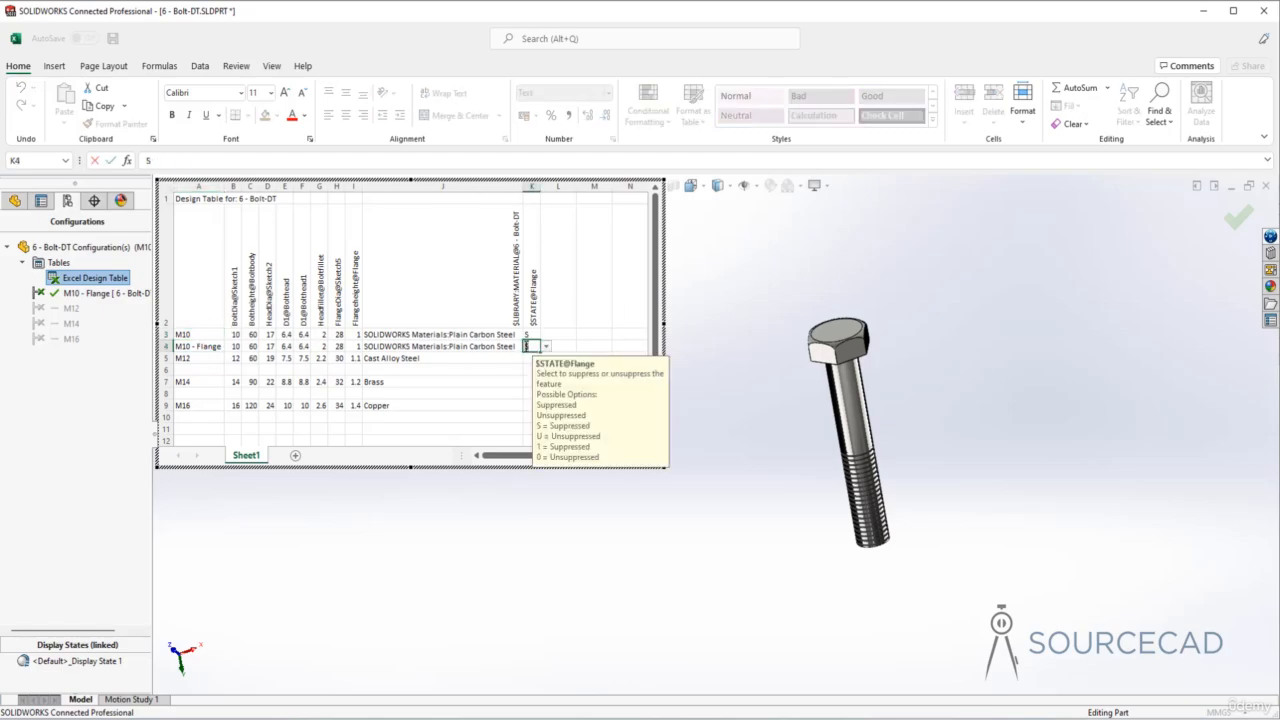
{"action": "type", "text": "U"}
{"action": "left_click", "coordinate": [388, 370]}
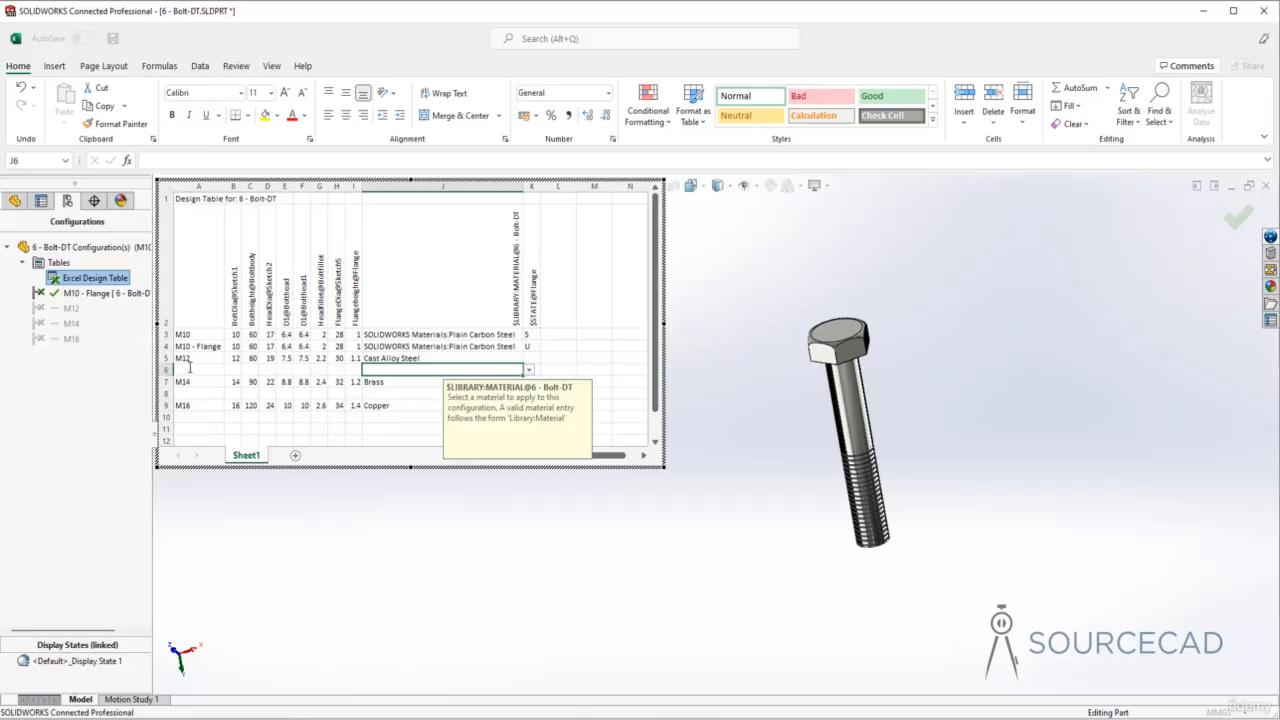
- Duplicate the M12, M14 and M16 rows, from name through material, into the empty row beneath each one
{"action": "left_click_drag", "start_coordinate": [185, 358], "coordinate": [400, 358]}
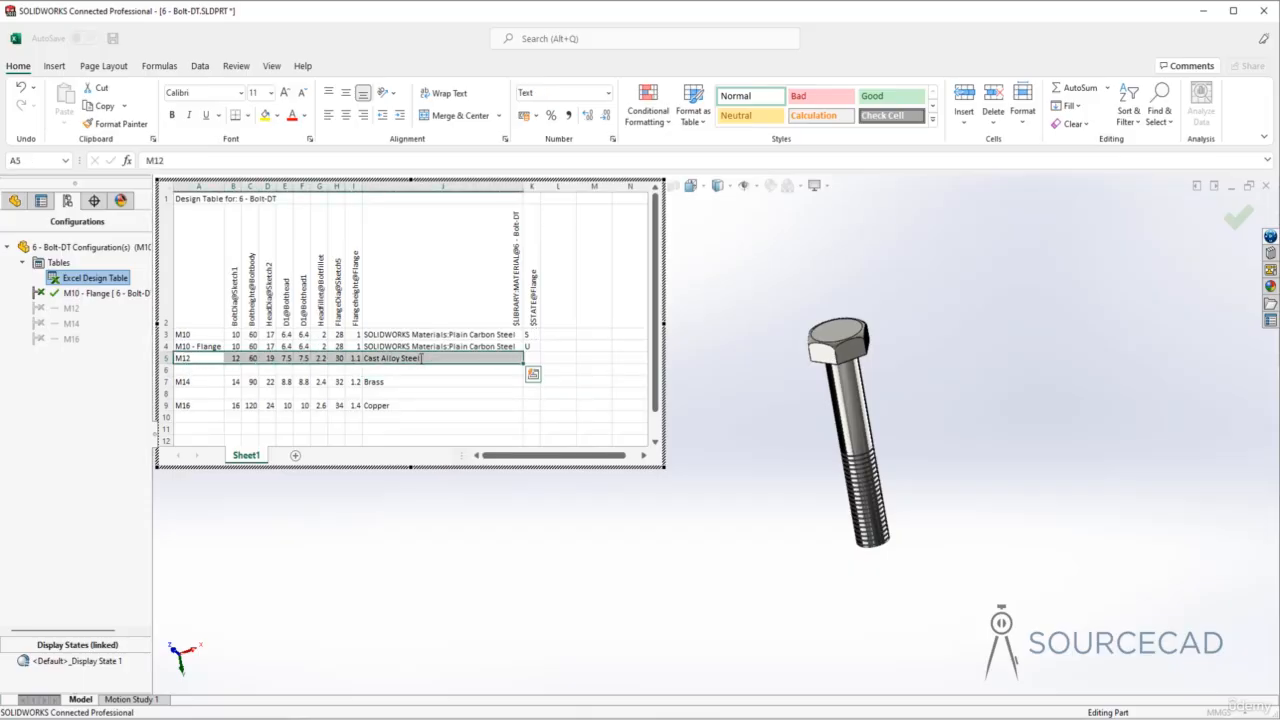
{"action": "key", "text": "ctrl+c"}
{"action": "left_click", "coordinate": [211, 371]}
{"action": "key", "text": "ctrl+v"}
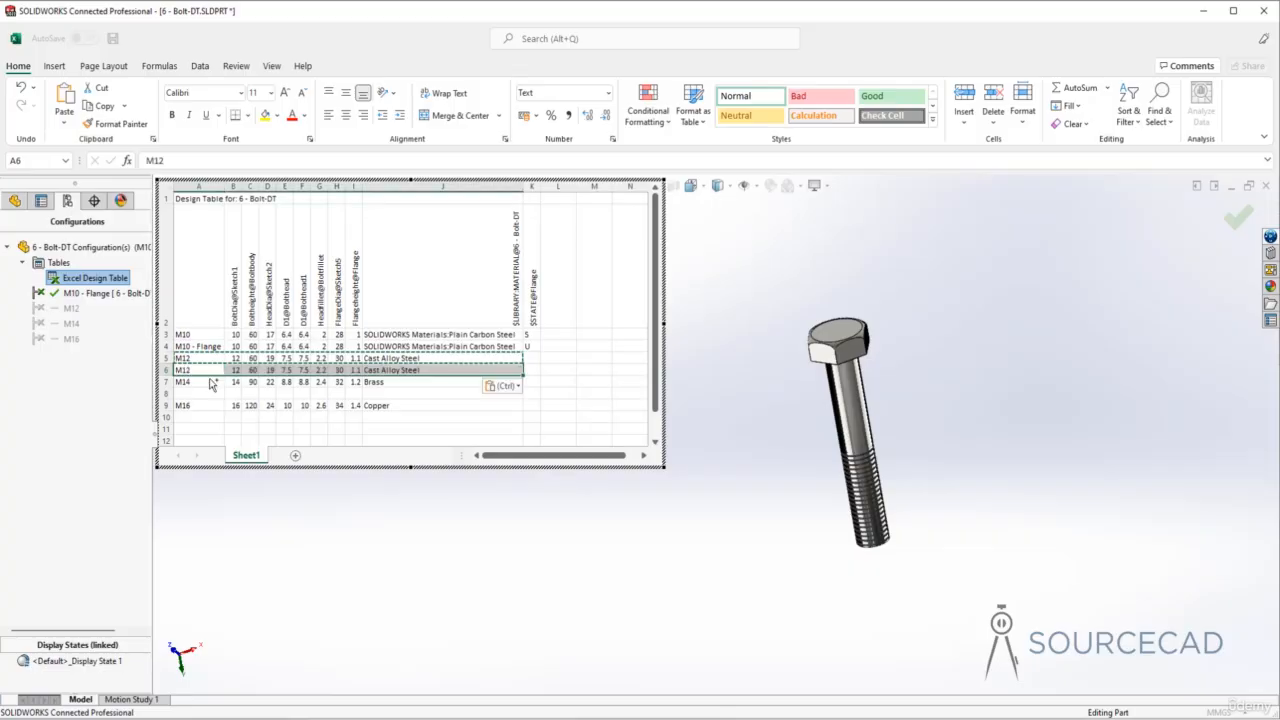
{"action": "left_click_drag", "start_coordinate": [196, 383], "coordinate": [398, 388]}
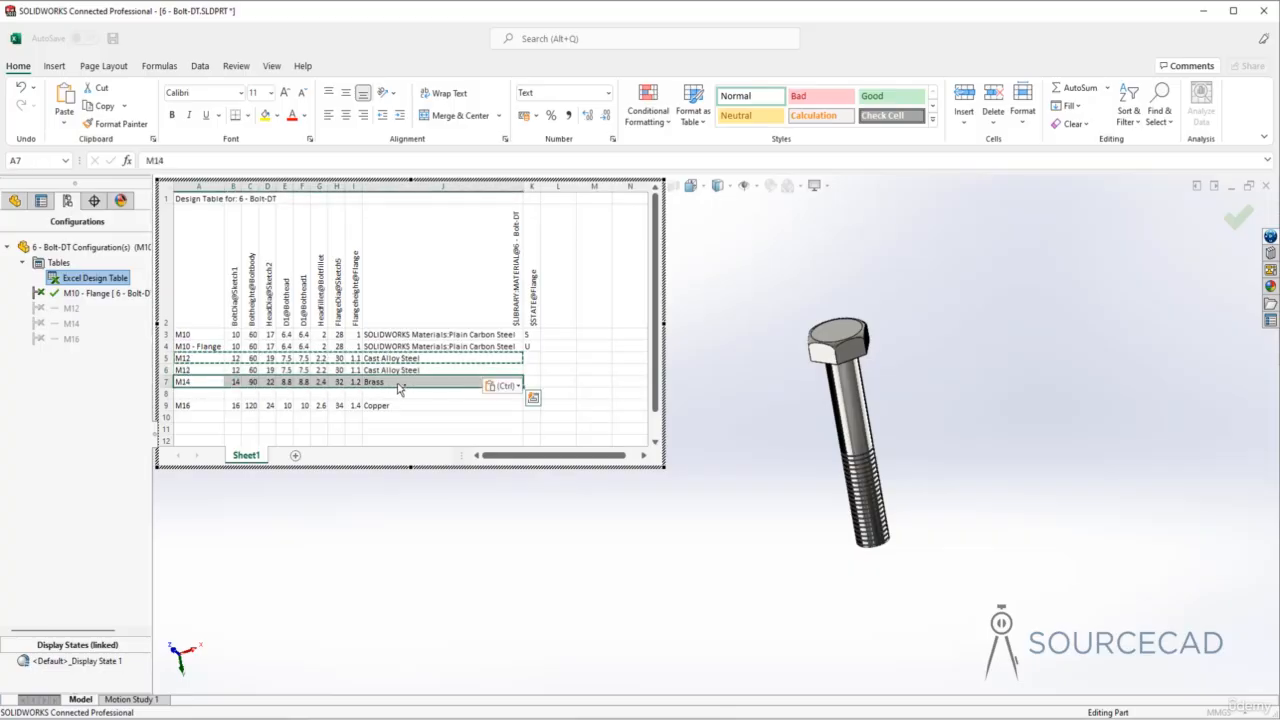
{"action": "key", "text": "ctrl+c"}
{"action": "left_click", "coordinate": [204, 394]}
{"action": "key", "text": "ctrl+v"}
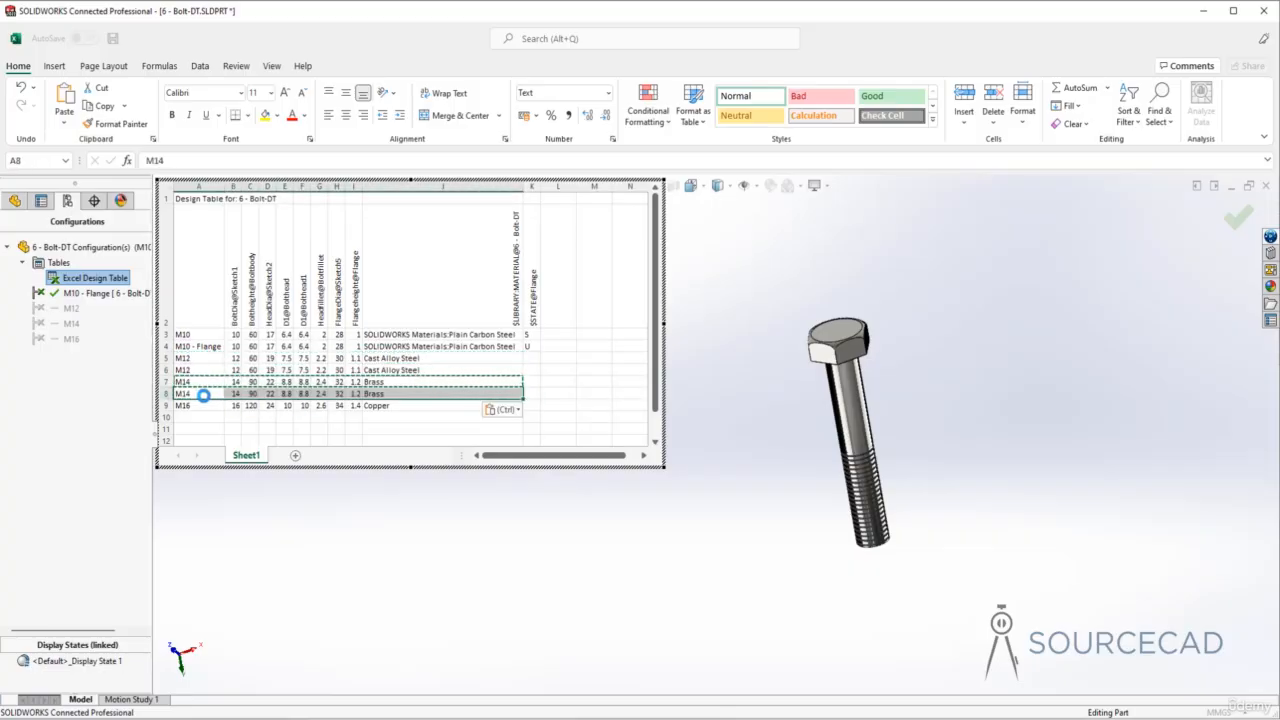
{"action": "left_click_drag", "start_coordinate": [189, 405], "coordinate": [378, 405]}
{"action": "key", "text": "ctrl+c"}
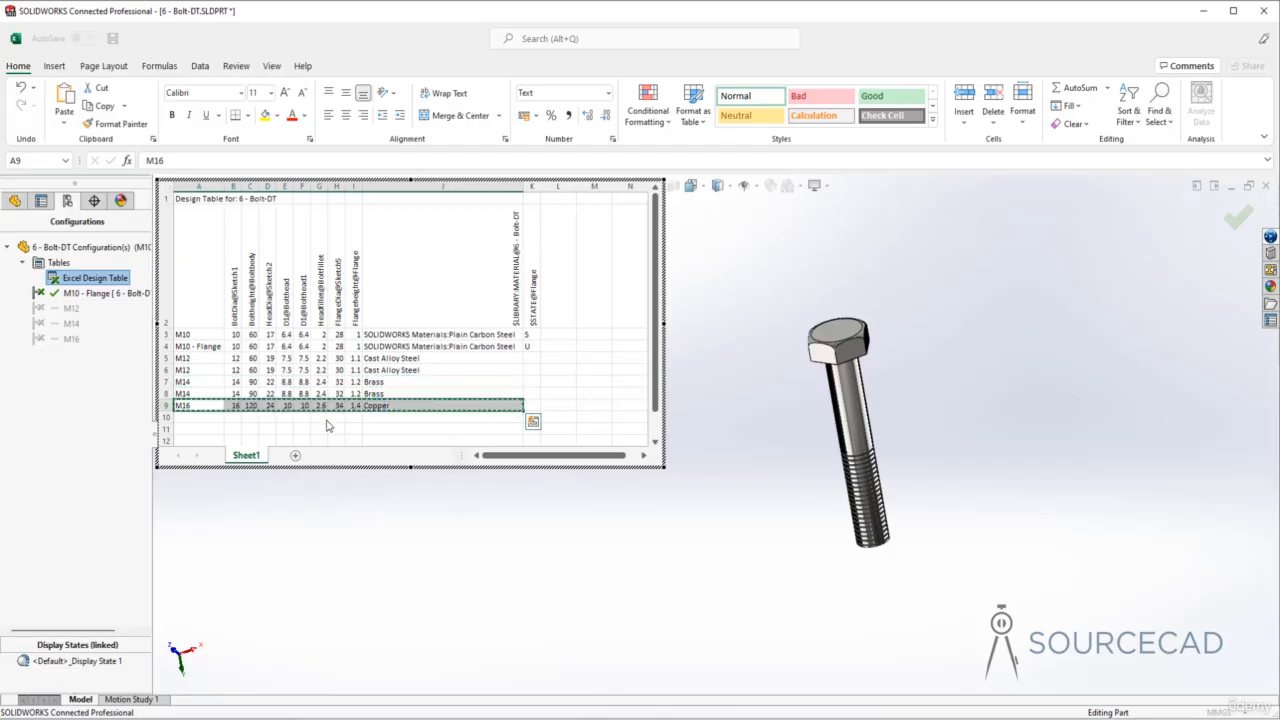
{"action": "left_click", "coordinate": [200, 419]}
{"action": "key", "text": "ctrl+v"}
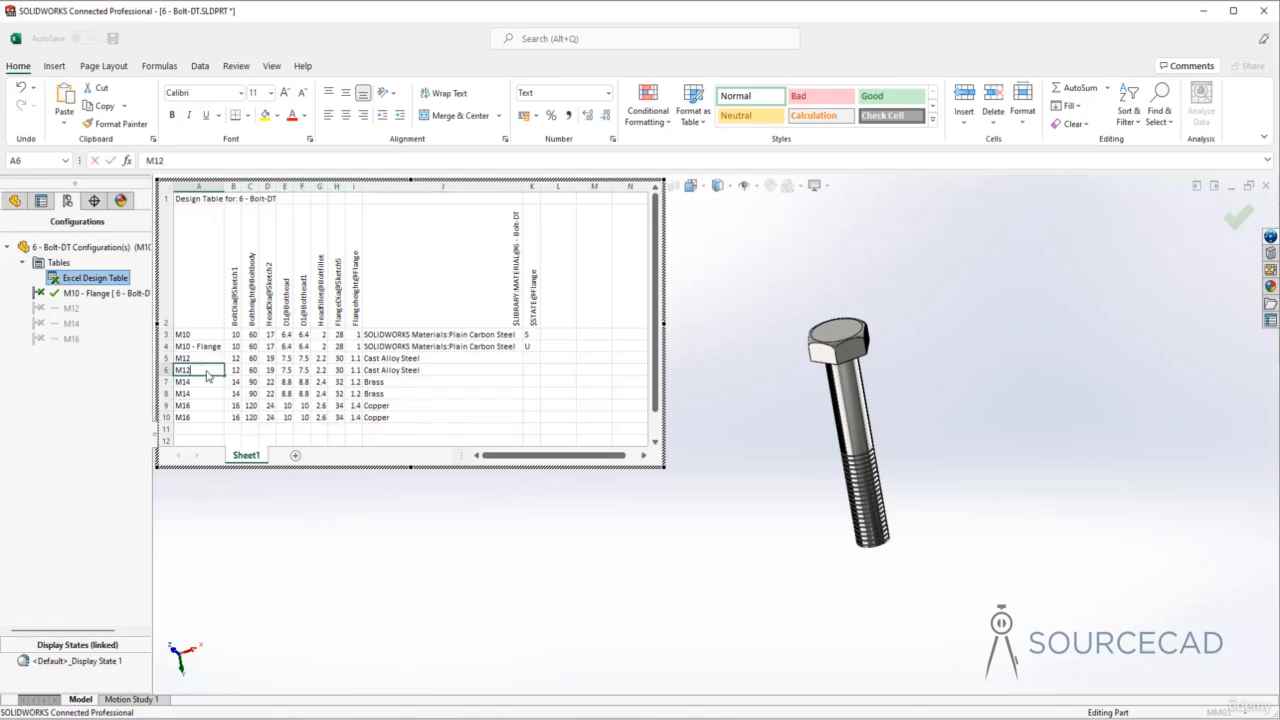
- Rename the duplicated configuration rows as M12 - Flange, M14 - Flange and M16 - Flange
{"action": "double_click", "coordinate": [207, 372]}
{"action": "type", "text": "- F"}
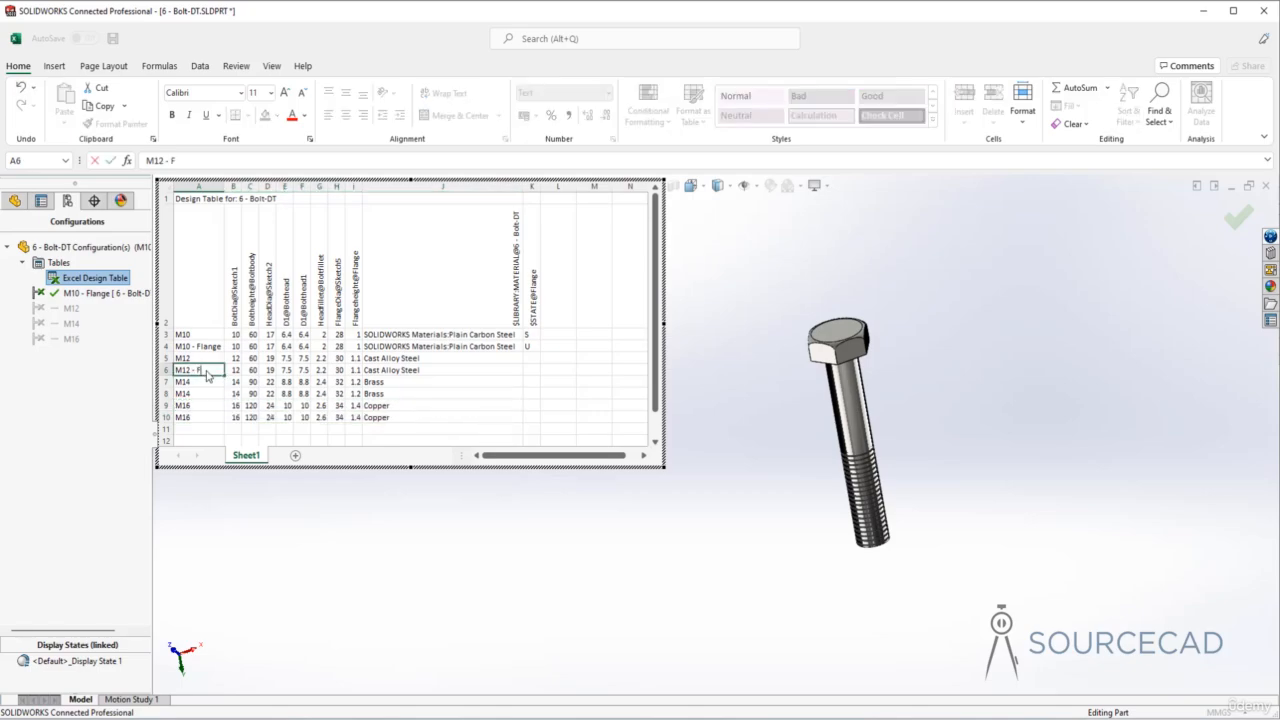
{"action": "type", "text": "lange"}
{"action": "double_click", "coordinate": [203, 394]}
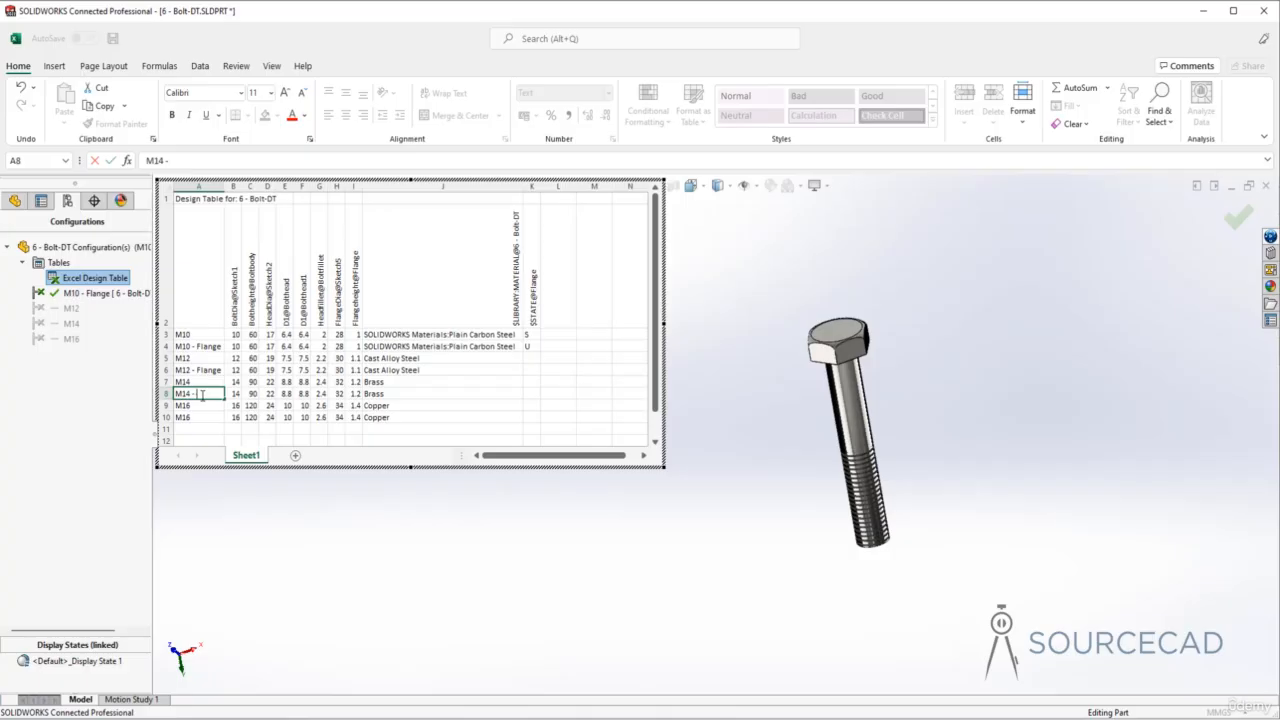
{"action": "type", "text": "- Flange"}
{"action": "double_click", "coordinate": [203, 418]}
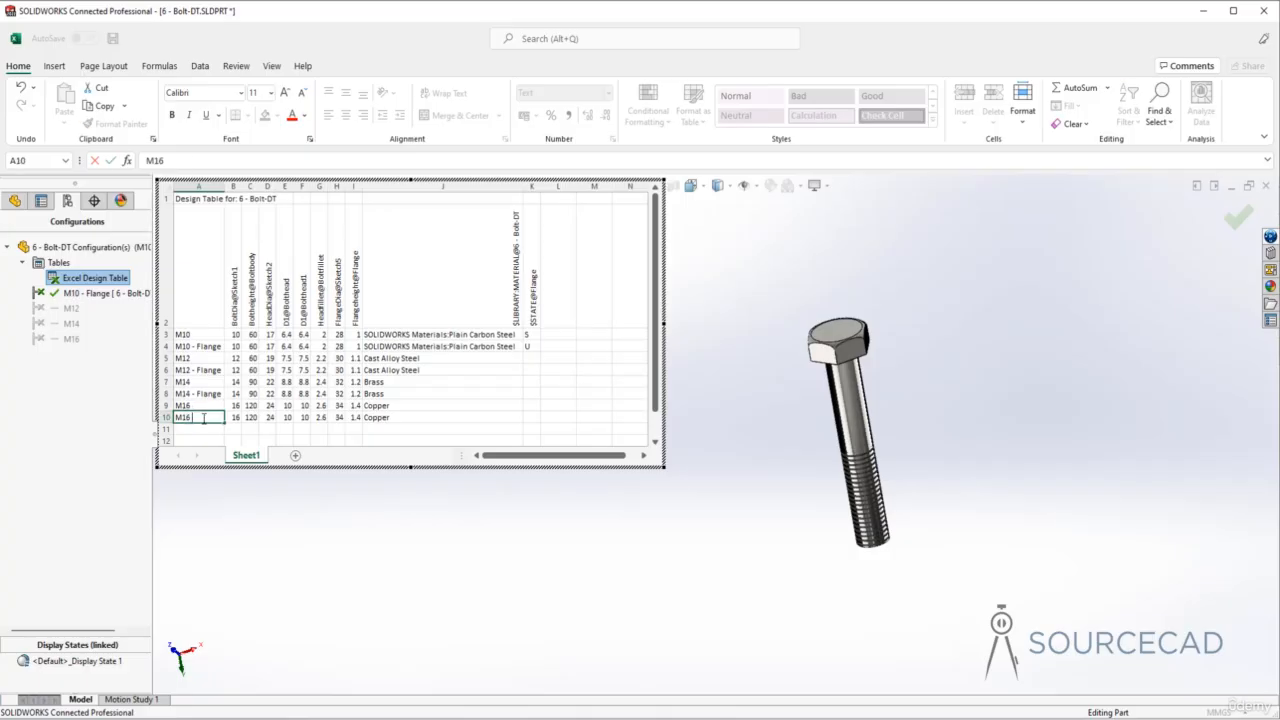
{"action": "type", "text": "- Flange"}
- Set $STATE@Flange to S for the M12, M14 and M16 rows and to U for their matching Flange rows
{"action": "left_click", "coordinate": [536, 420]}
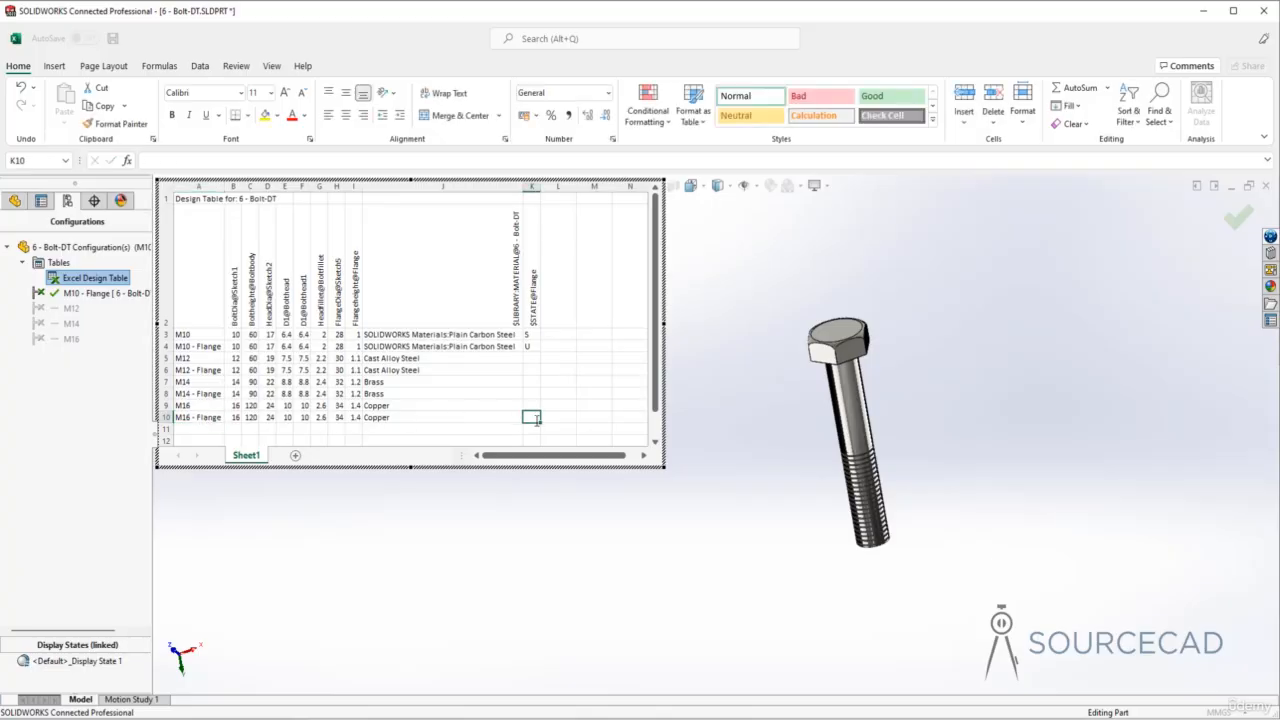
{"action": "type", "text": "U"}
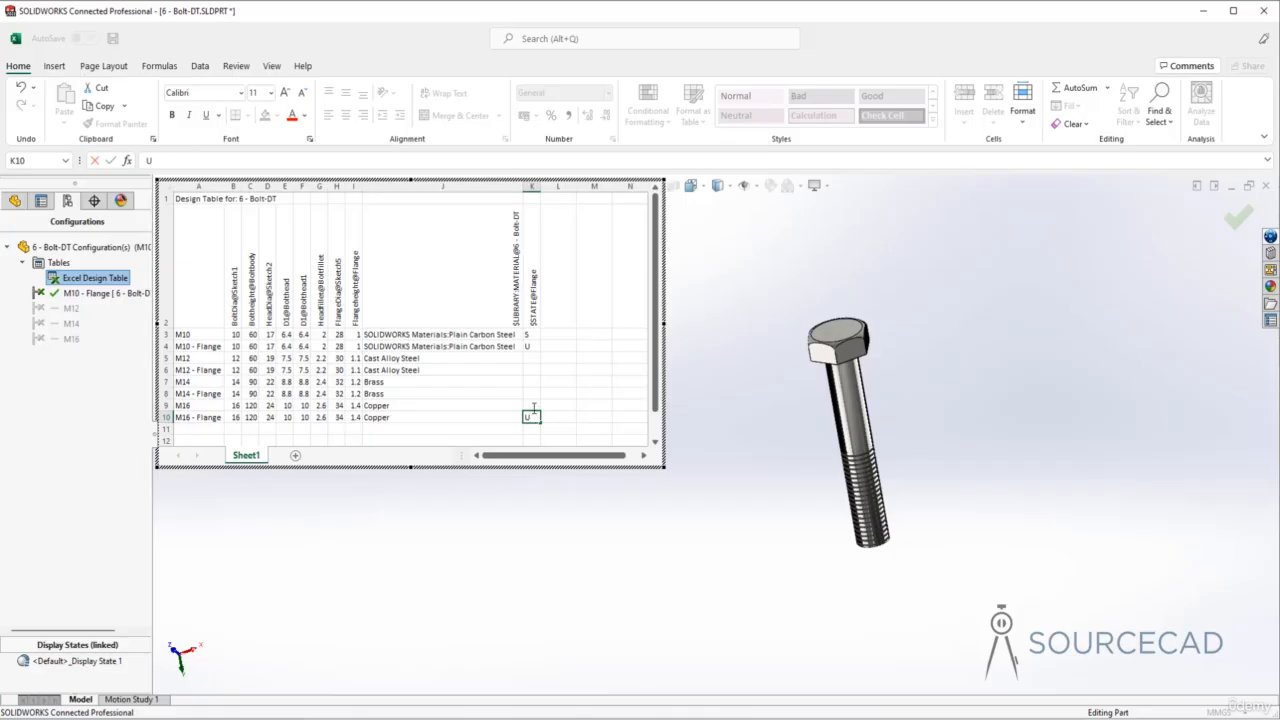
{"action": "left_click", "coordinate": [534, 405]}
{"action": "type", "text": "S"}
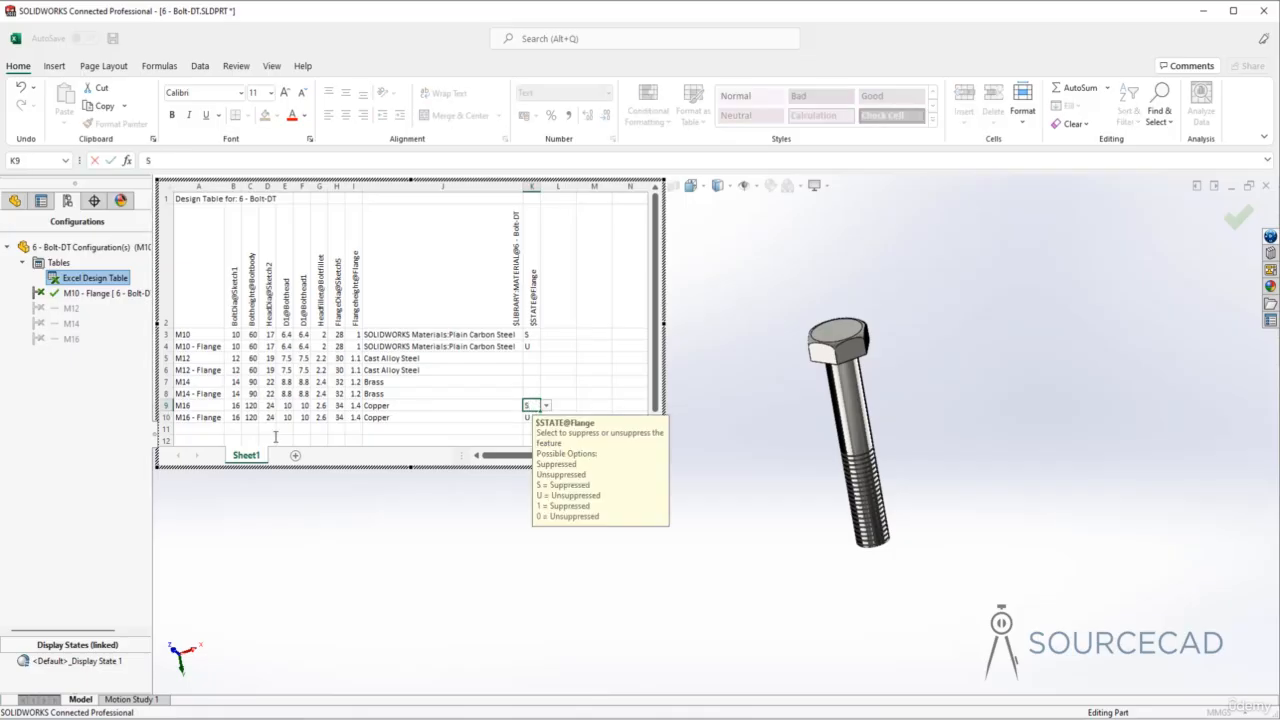
{"action": "left_click", "coordinate": [535, 393]}
{"action": "type", "text": "U"}
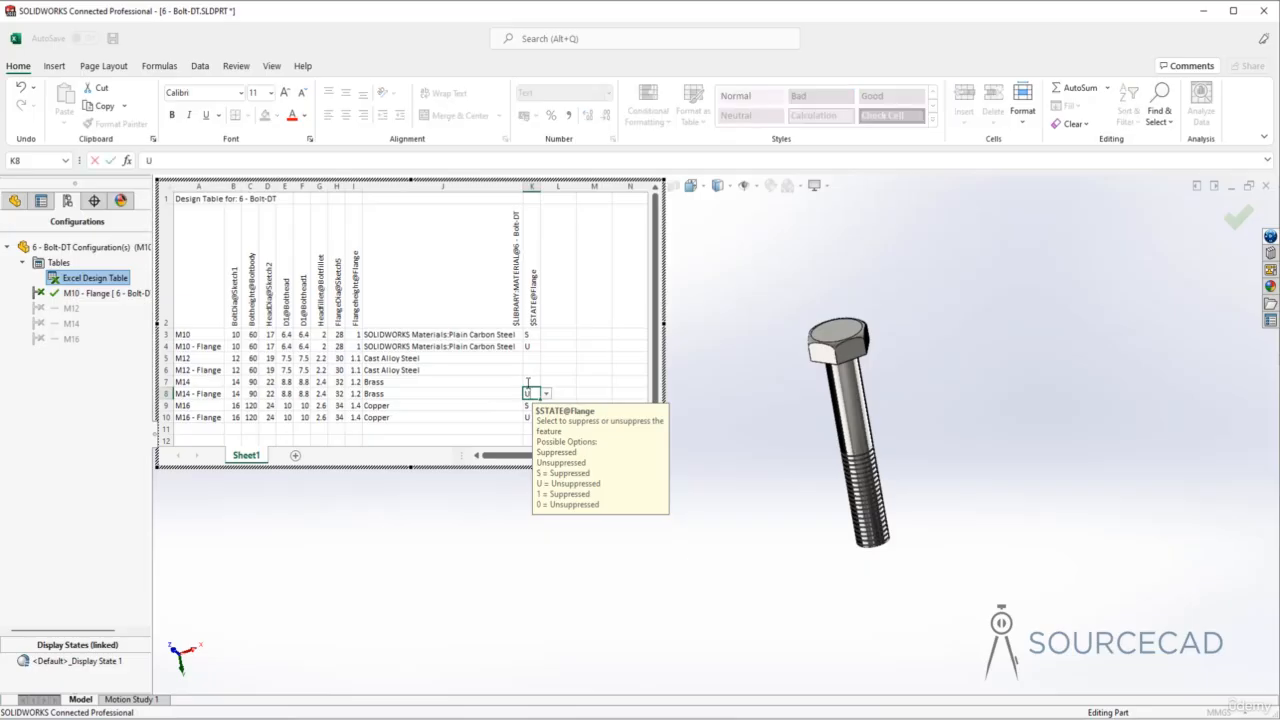
{"action": "left_click", "coordinate": [533, 382]}
{"action": "type", "text": "S"}
{"action": "left_click", "coordinate": [533, 370]}
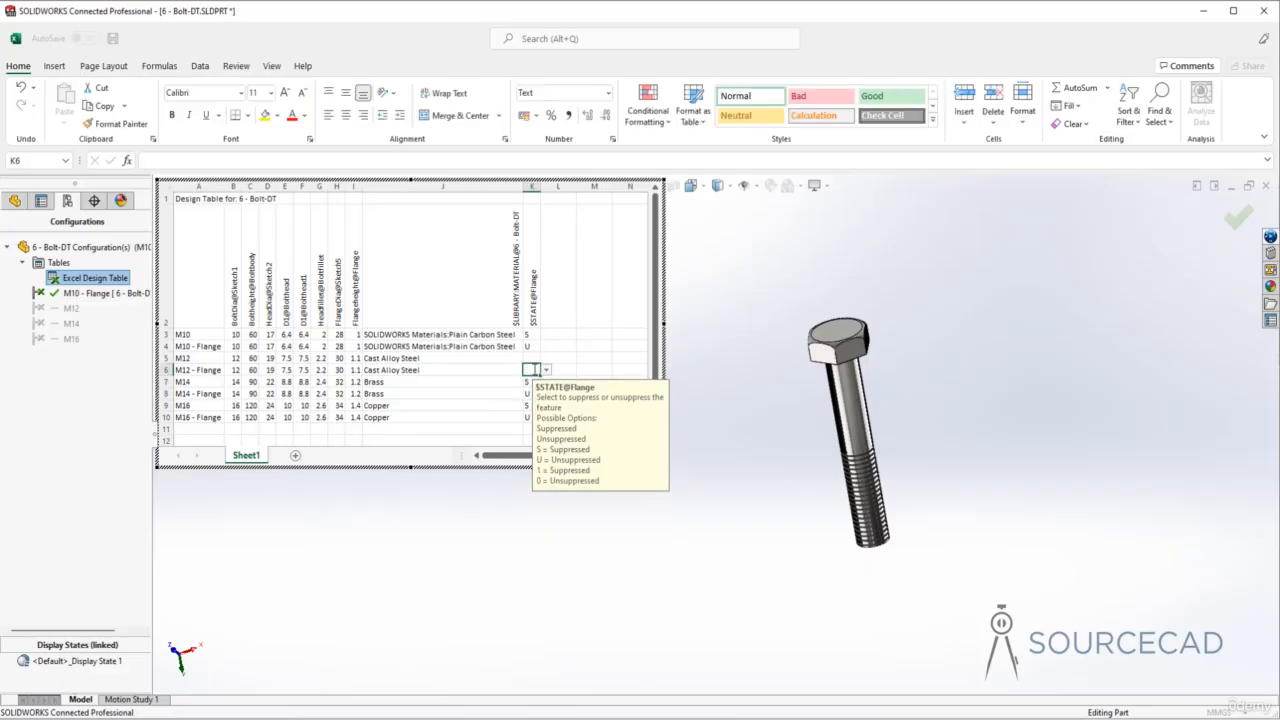
{"action": "type", "text": "U"}
{"action": "left_click", "coordinate": [533, 358]}
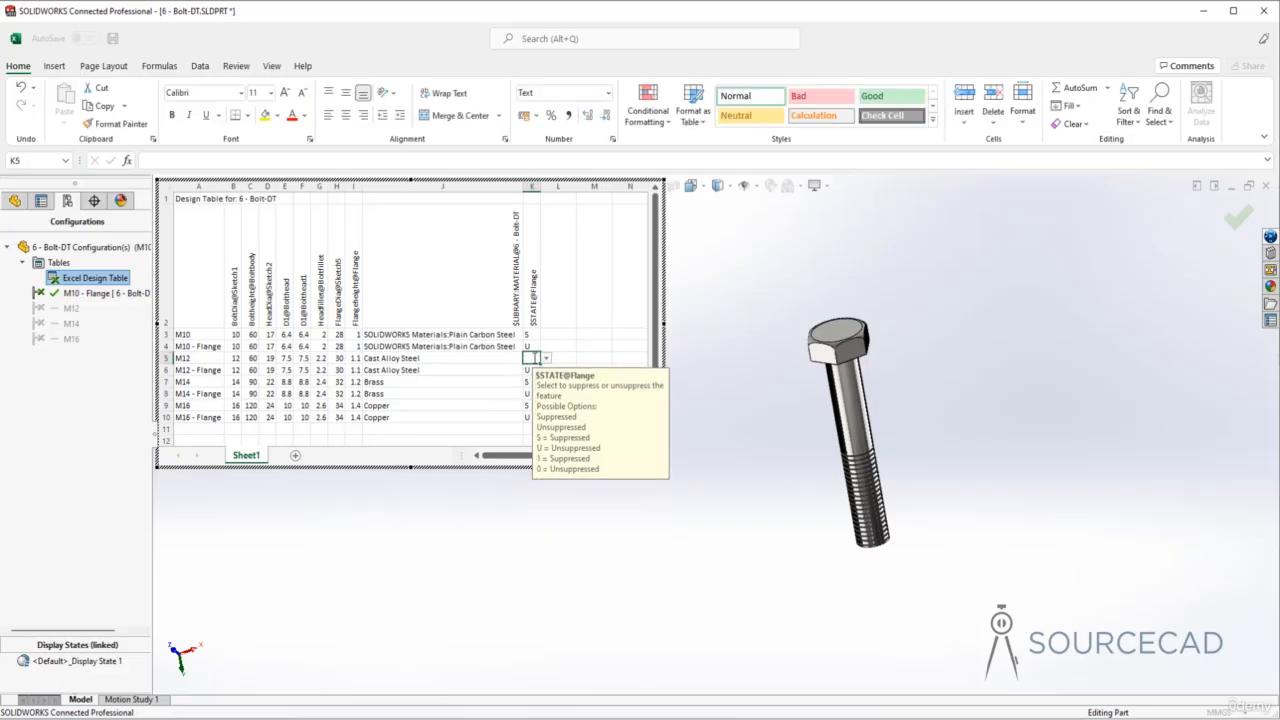
{"action": "type", "text": "S"}
{"action": "left_click", "coordinate": [594, 358]}
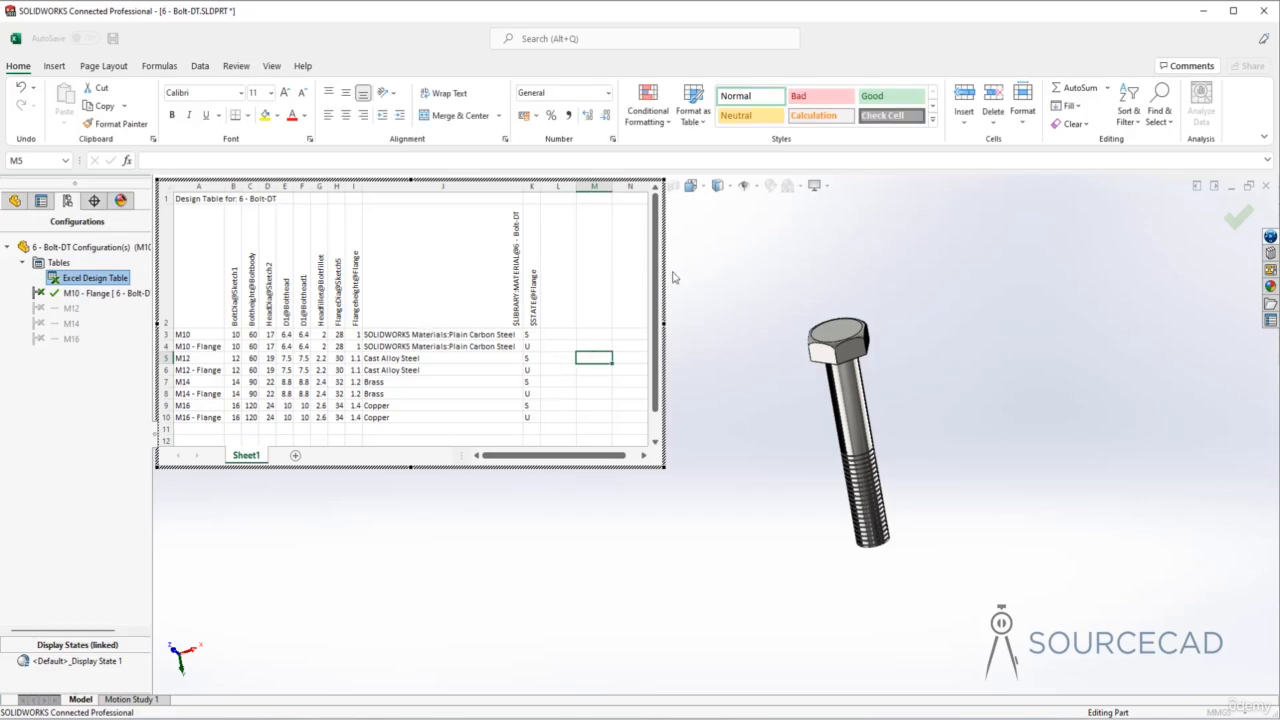
- Close the design table to generate the new configurations and acknowledge the generation report
{"action": "left_click", "coordinate": [715, 270]}
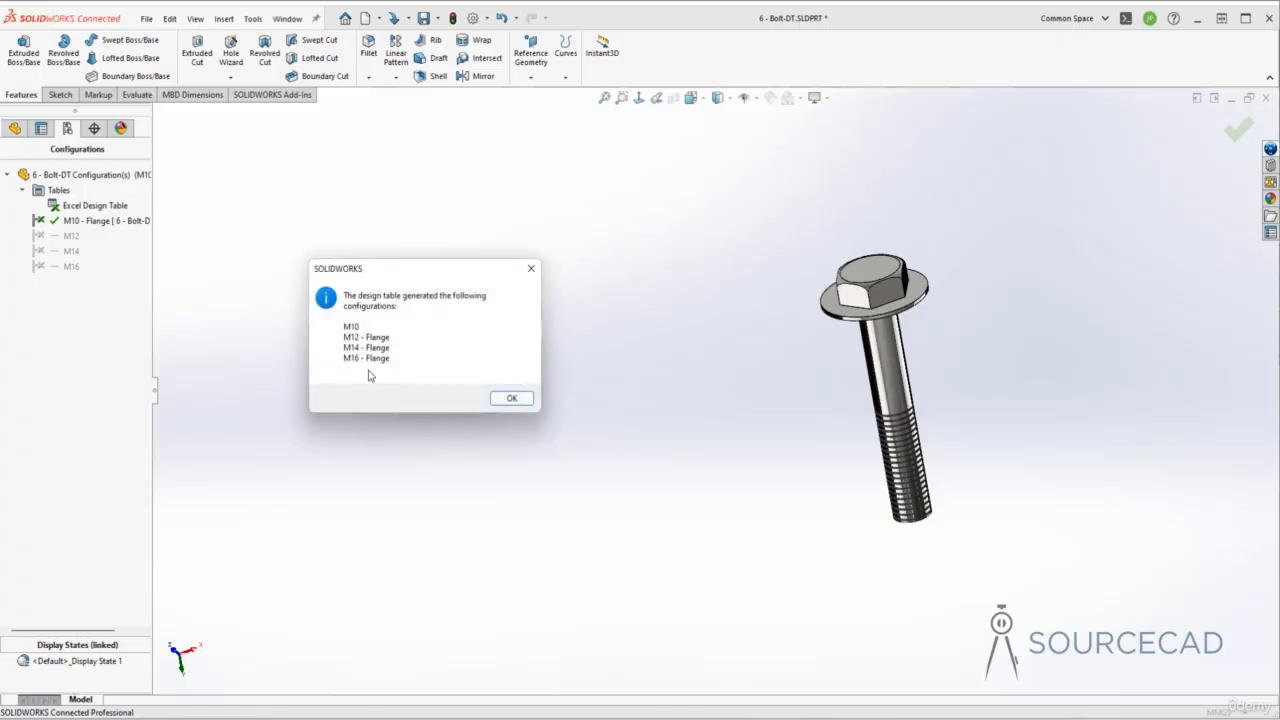
{"action": "left_click", "coordinate": [507, 399]}
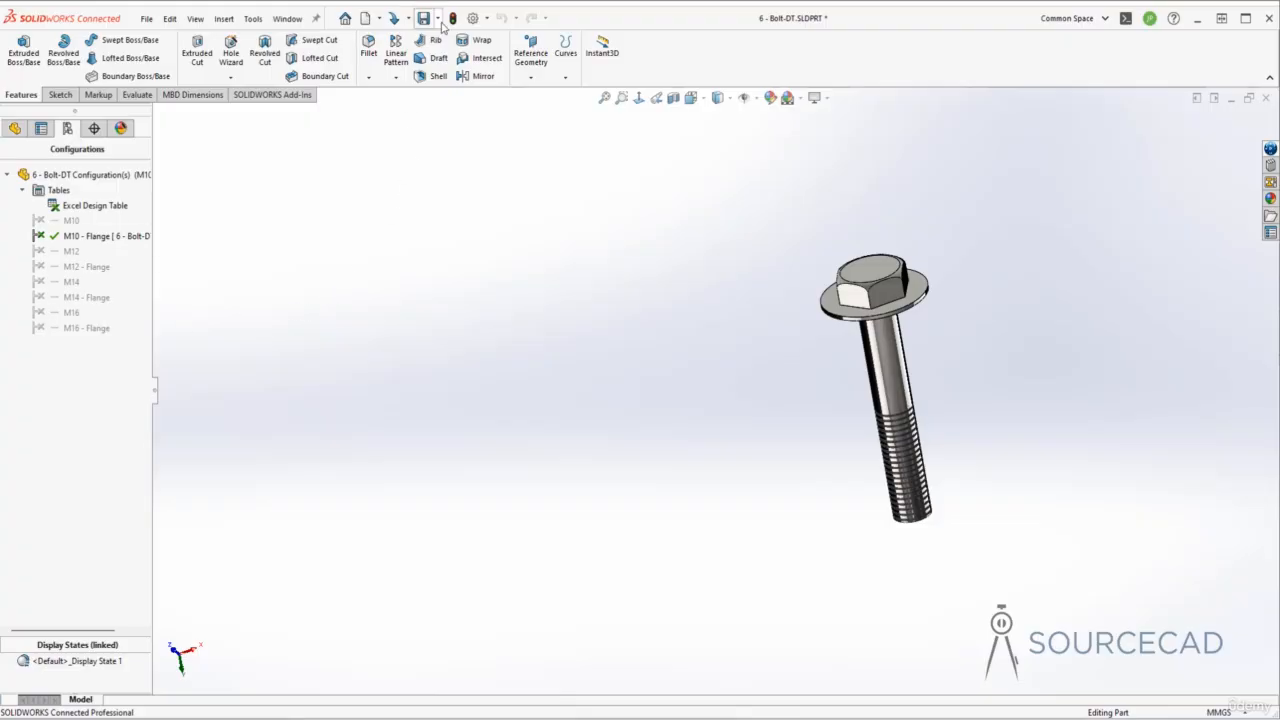
- Save the part to the Desktop under the new name 6 - Bolt-DT - suppression states
{"action": "left_click", "coordinate": [437, 18]}
{"action": "left_click", "coordinate": [458, 53]}
{"action": "left_click", "coordinate": [144, 247]}
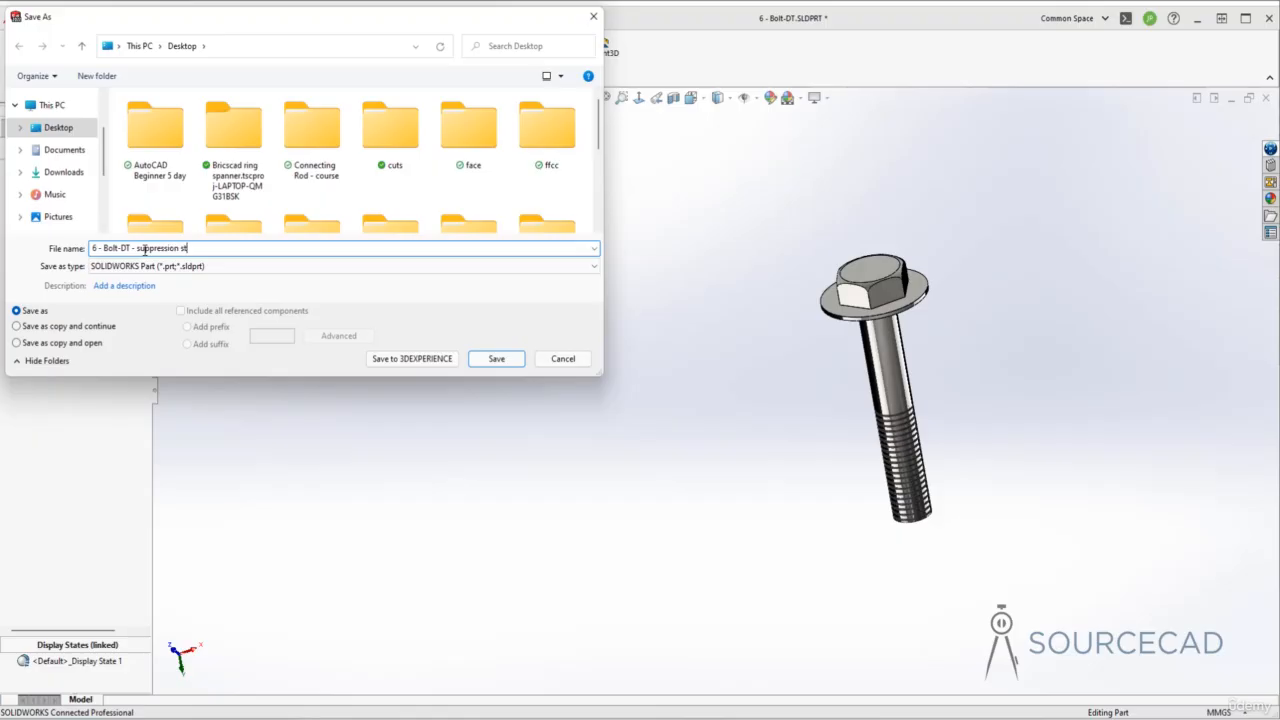
{"action": "left_click", "coordinate": [514, 359]}
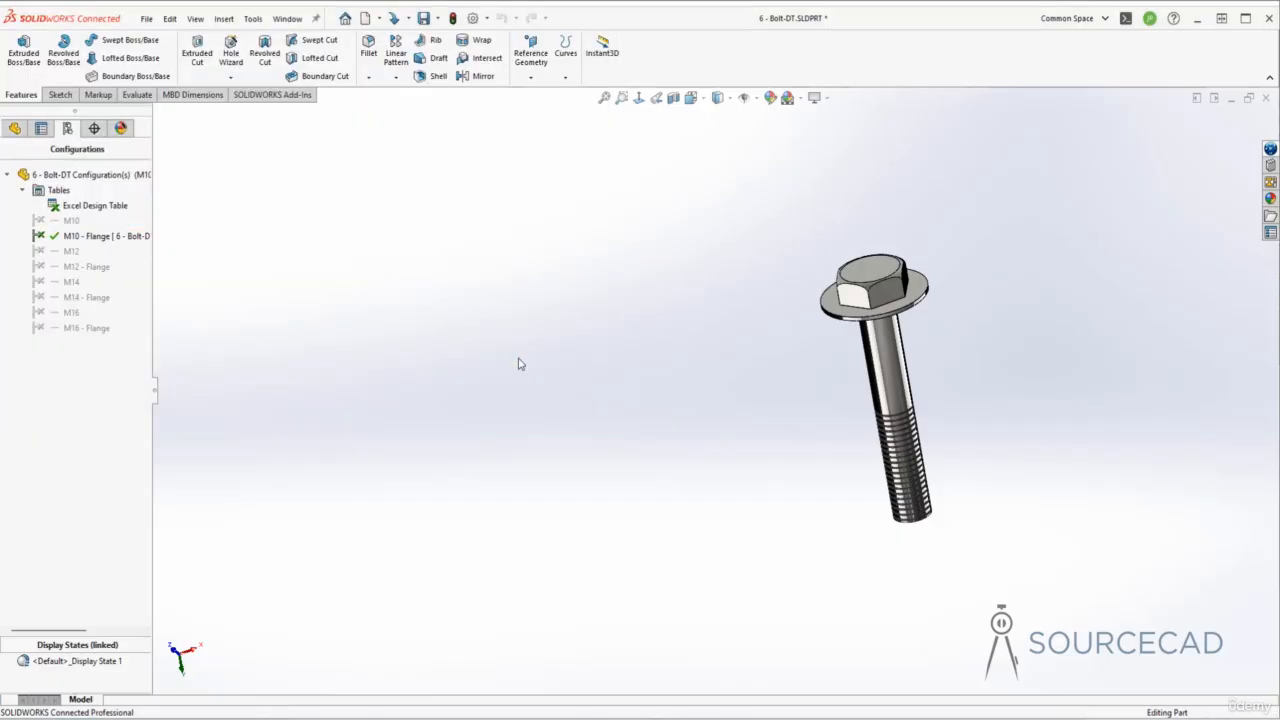
- Activate the M12, M12 - Flange, M14, M14 - Flange, M16 and M16 - Flange configurations in turn to check the flange and material
{"action": "double_click", "coordinate": [40, 252]}
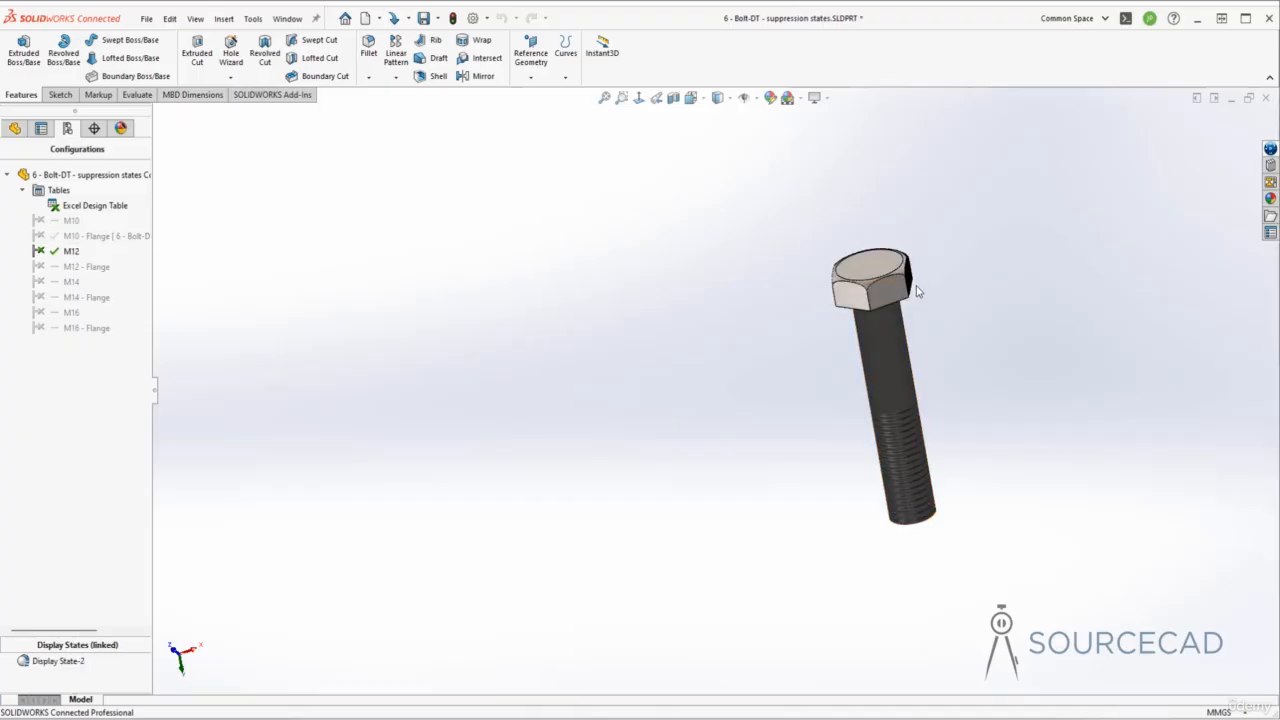
{"action": "double_click", "coordinate": [42, 268]}
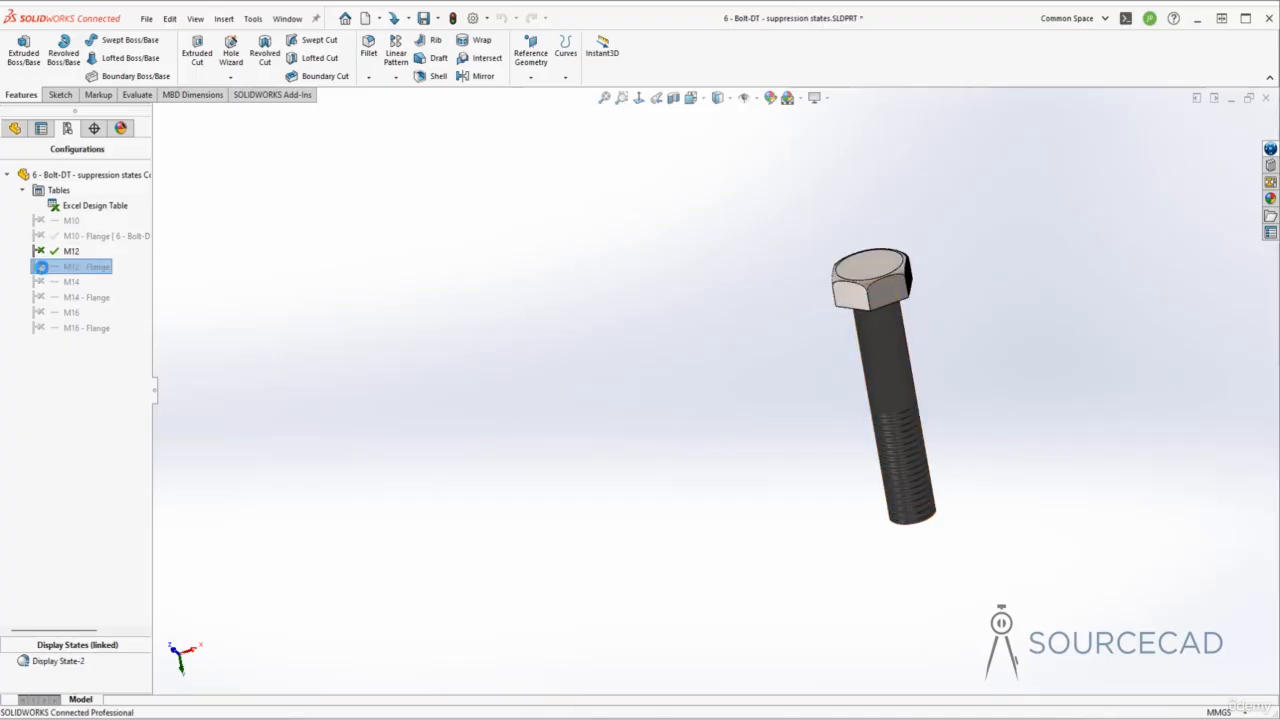
{"action": "left_click", "coordinate": [43, 283]}
{"action": "double_click", "coordinate": [43, 283]}
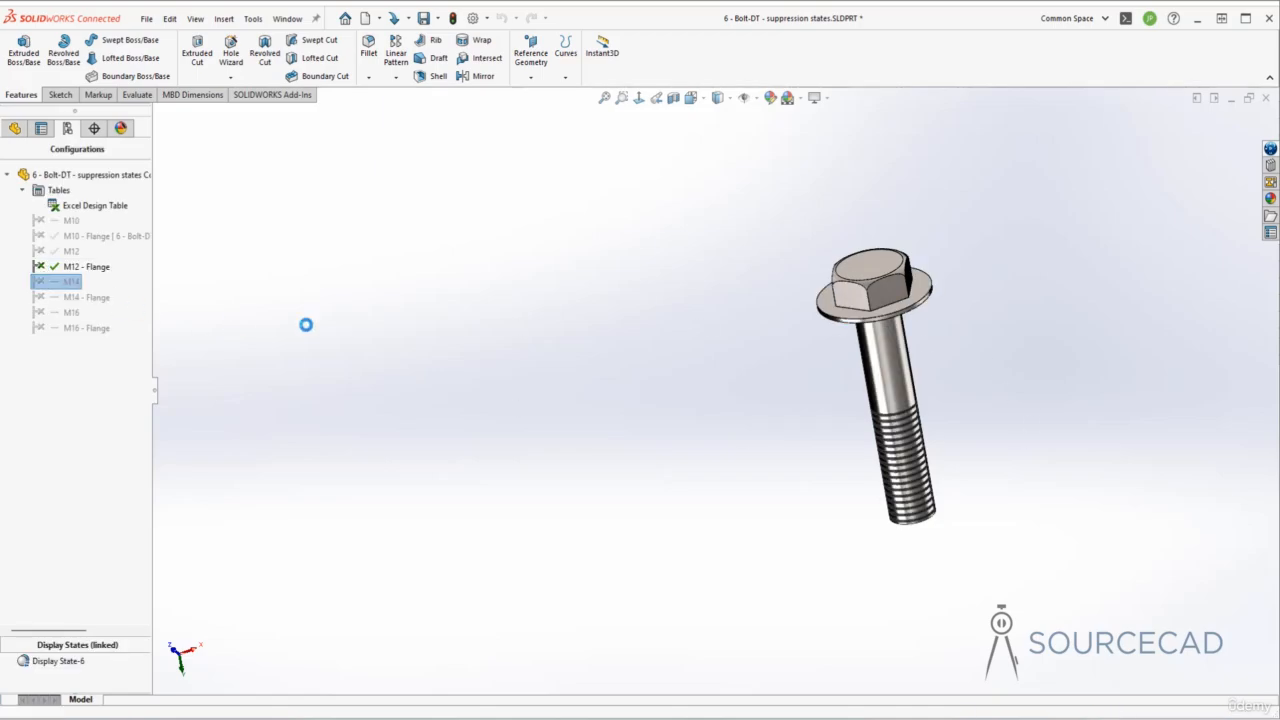
{"action": "double_click", "coordinate": [41, 298]}
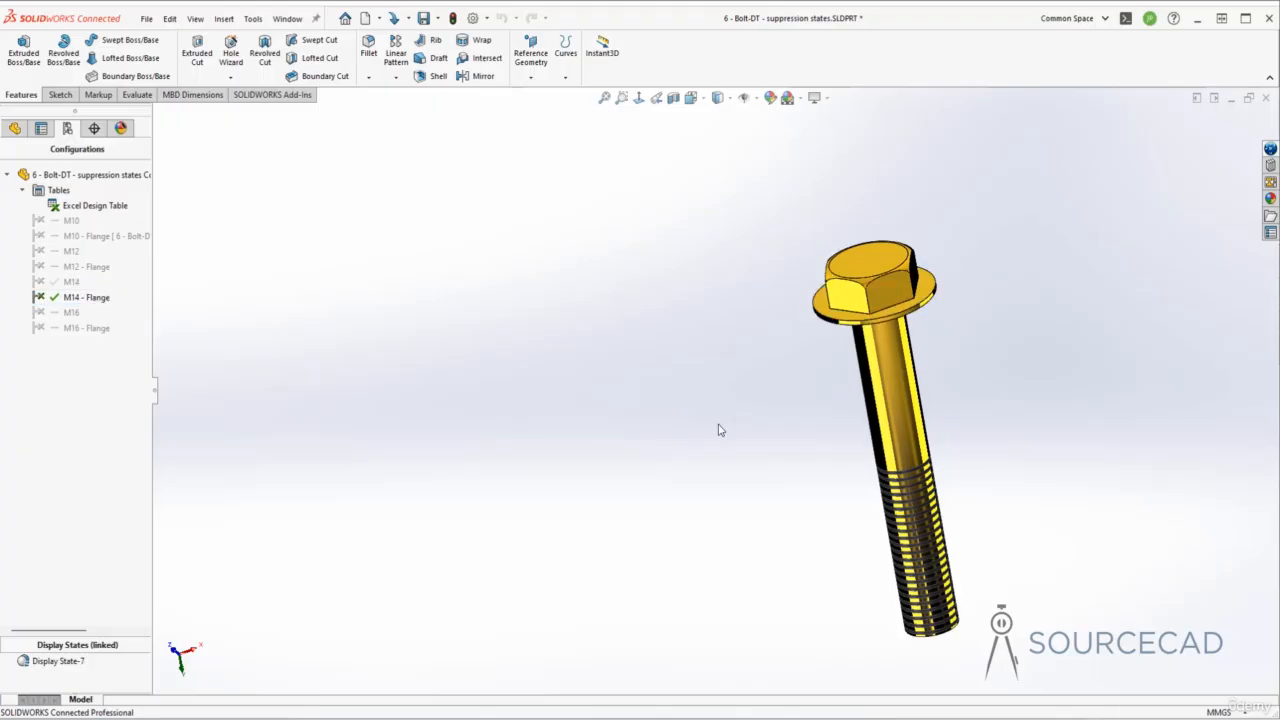
{"action": "double_click", "coordinate": [40, 313]}
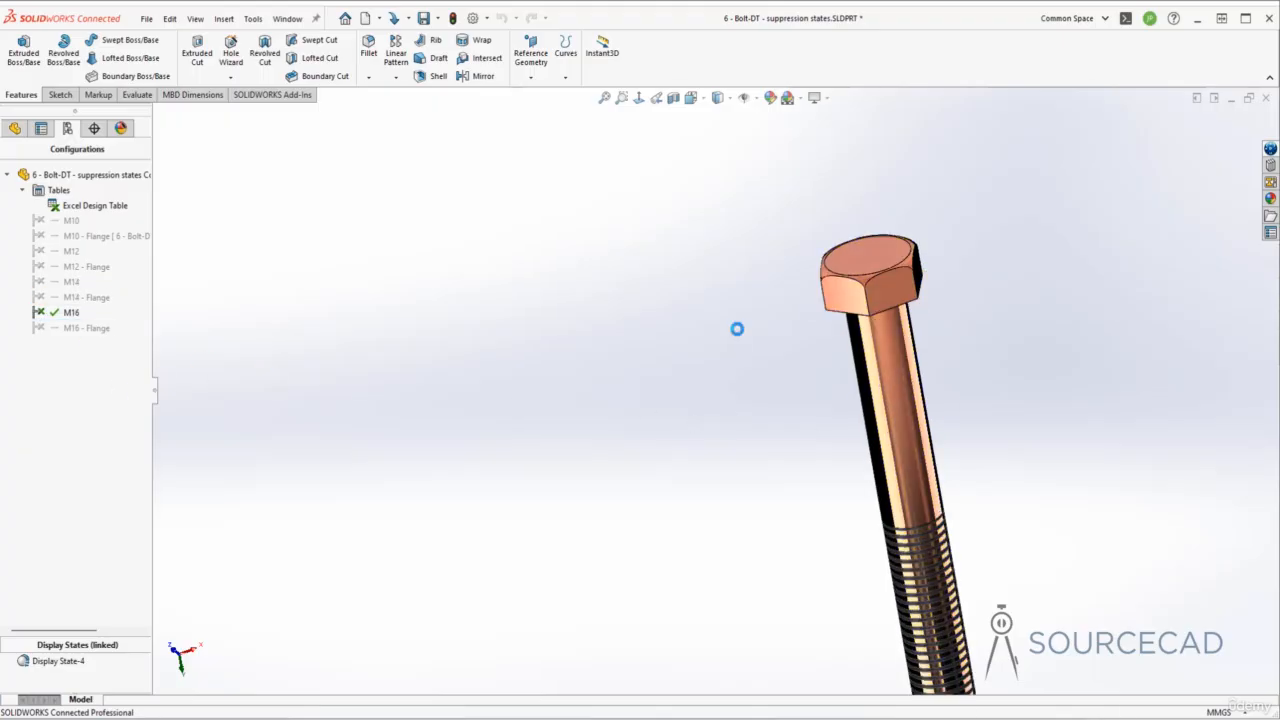
{"action": "double_click", "coordinate": [38, 330]}
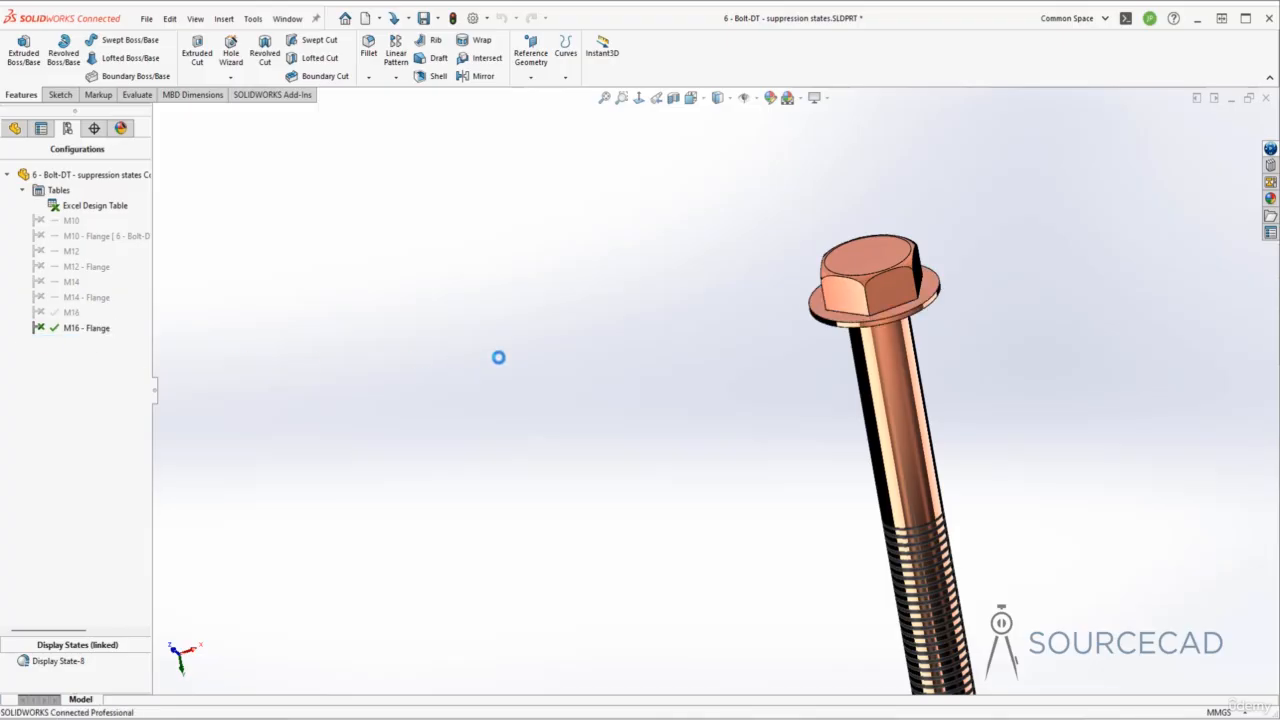